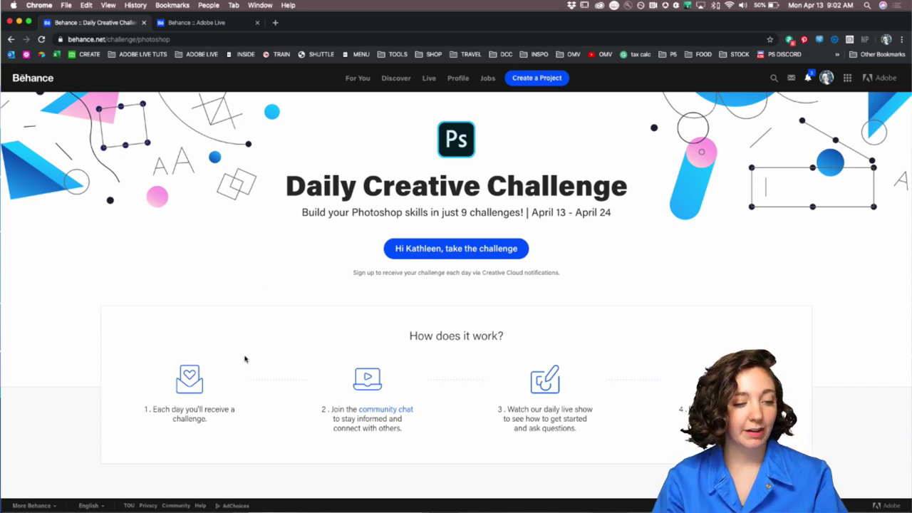
Scroll the Behance challenge page down to the 'How does it work?' steps.
{"action": "scroll", "coordinate": [239, 292], "scroll_direction": "down", "scroll_amount": 3}
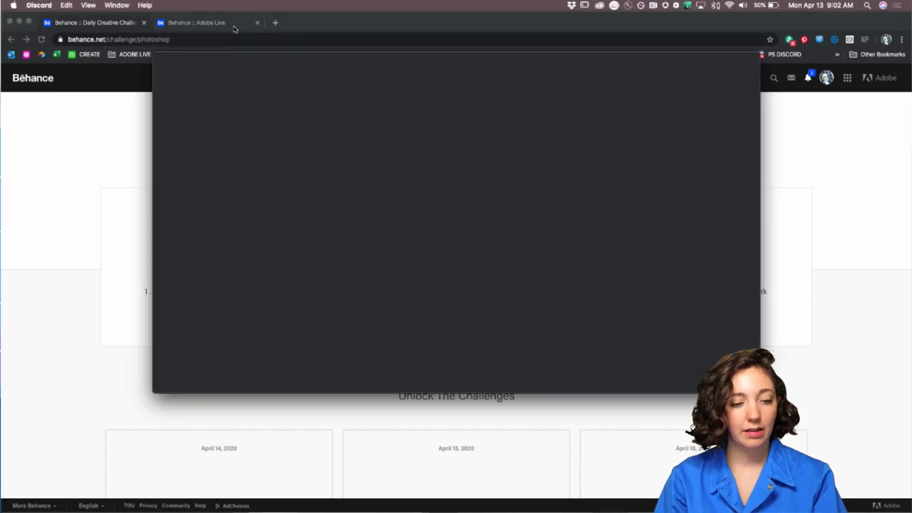
Read through Discord's #current-challenge posts, then return to the Behance challenge page.
{"action": "left_click", "coordinate": [78, 176]}
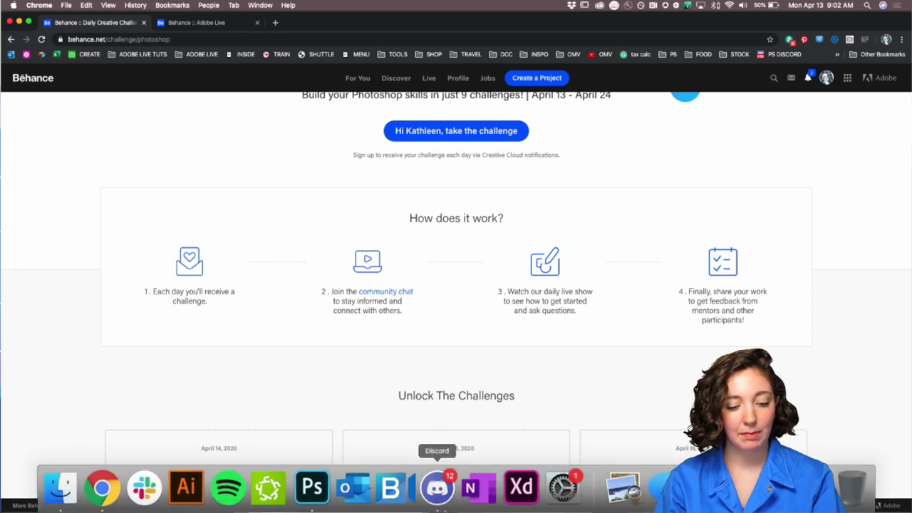
{"action": "left_click", "coordinate": [436, 490]}
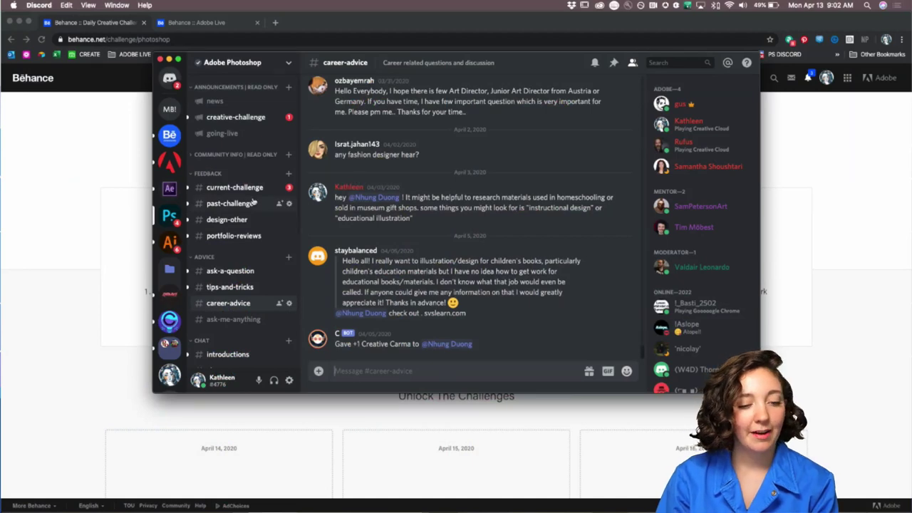
{"action": "left_click", "coordinate": [236, 188]}
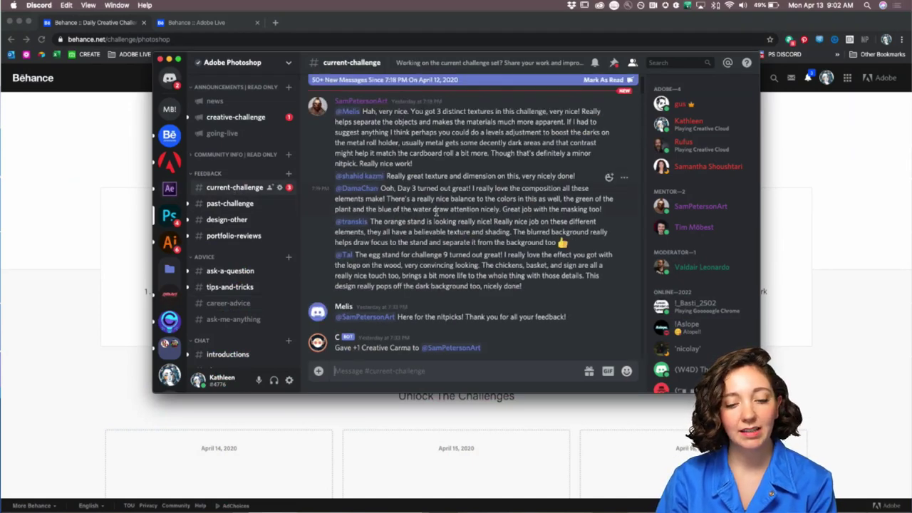
{"action": "scroll", "coordinate": [436, 211], "scroll_direction": "up", "scroll_amount": 1}
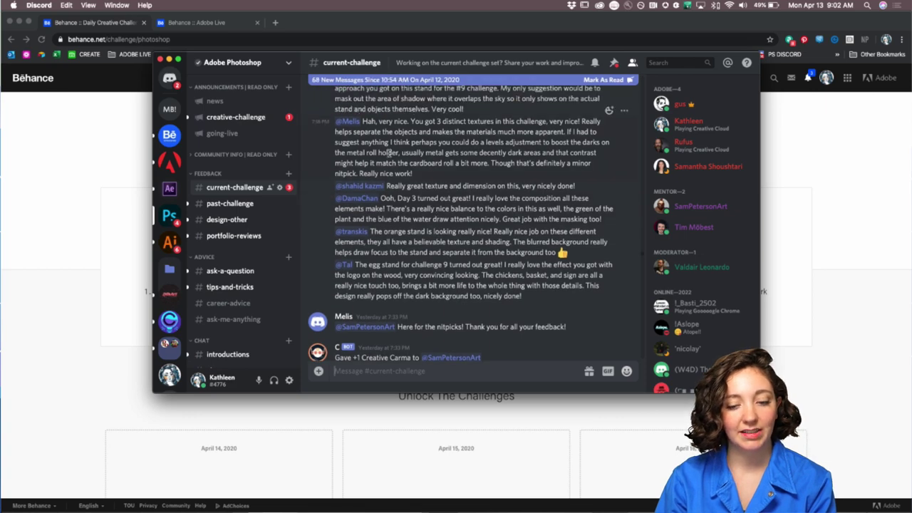
{"action": "scroll", "coordinate": [463, 220], "scroll_direction": "down", "scroll_amount": 5}
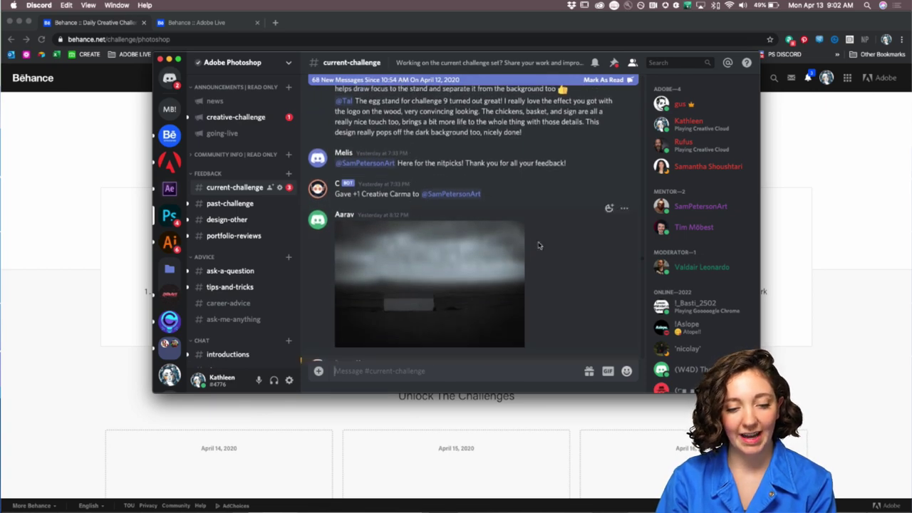
{"action": "scroll", "coordinate": [523, 216], "scroll_direction": "down", "scroll_amount": 8}
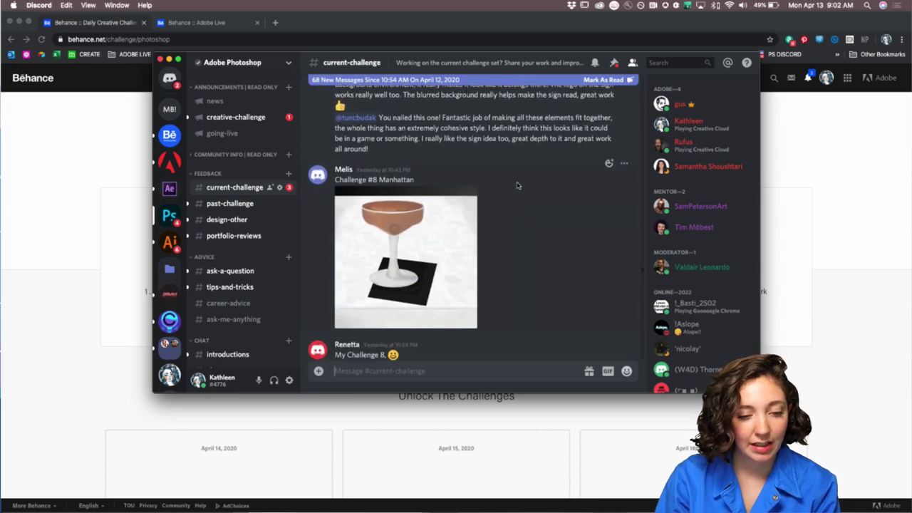
{"action": "scroll", "coordinate": [523, 213], "scroll_direction": "down", "scroll_amount": 4}
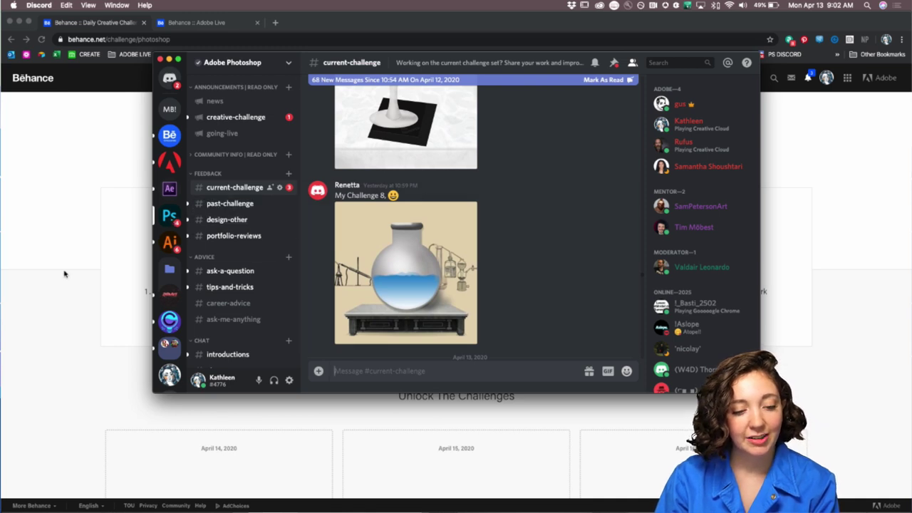
{"action": "left_click", "coordinate": [64, 302]}
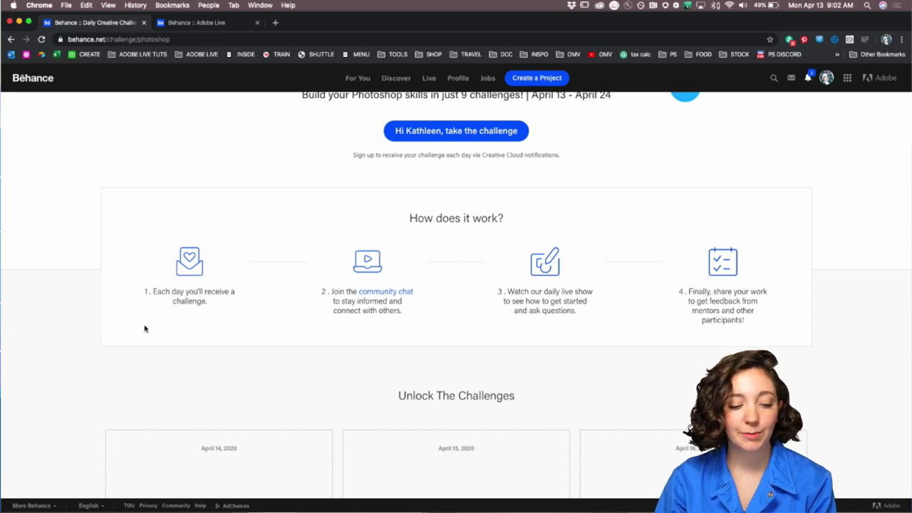
{"action": "scroll", "coordinate": [145, 329], "scroll_direction": "down", "scroll_amount": 2}
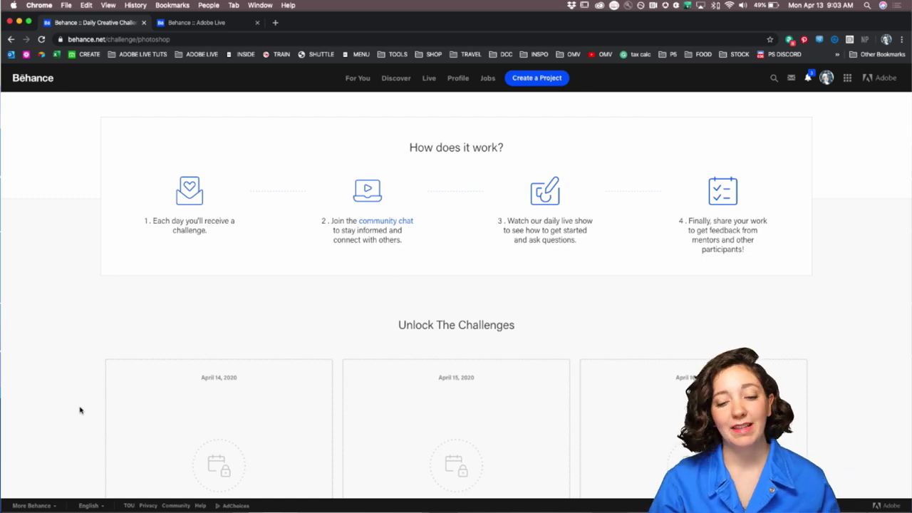
{"action": "scroll", "coordinate": [76, 392], "scroll_direction": "down", "scroll_amount": 1}
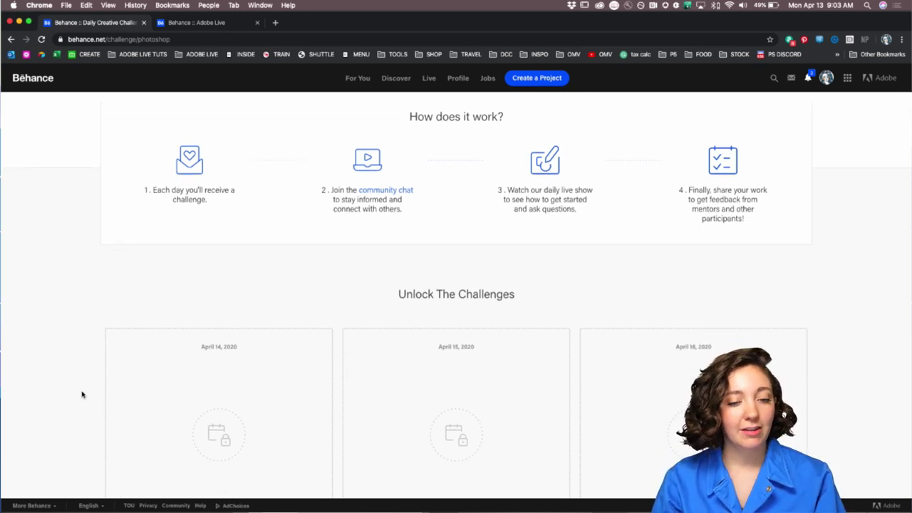
{"action": "scroll", "coordinate": [82, 394], "scroll_direction": "down", "scroll_amount": 3}
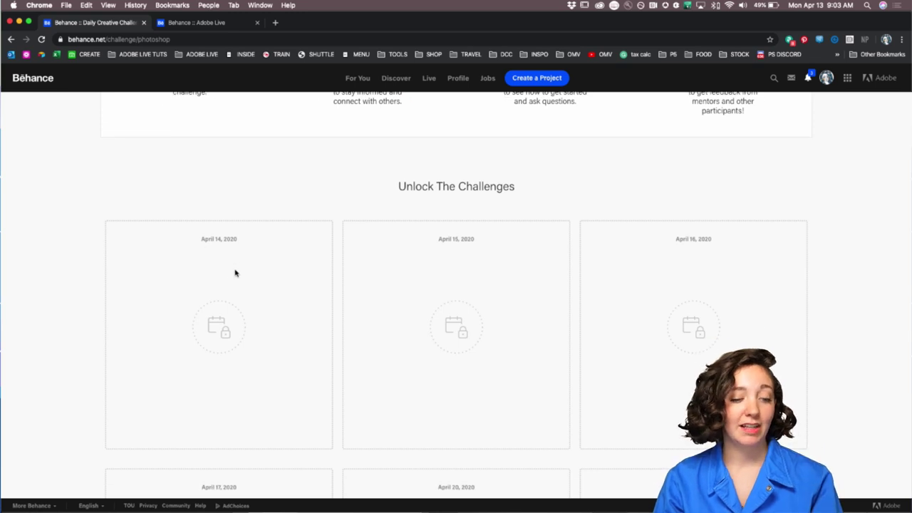
{"action": "scroll", "coordinate": [169, 276], "scroll_direction": "down", "scroll_amount": 2}
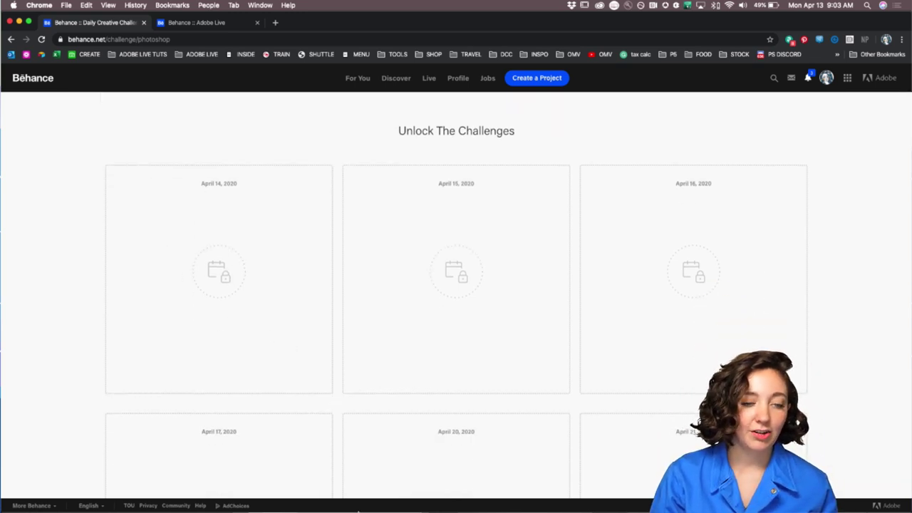
View the Challenge #9 Compositing post in Discord's #creative-challenge, then return to Behance.
{"action": "mouse_move", "coordinate": [352, 506]}
{"action": "left_click", "coordinate": [435, 502]}
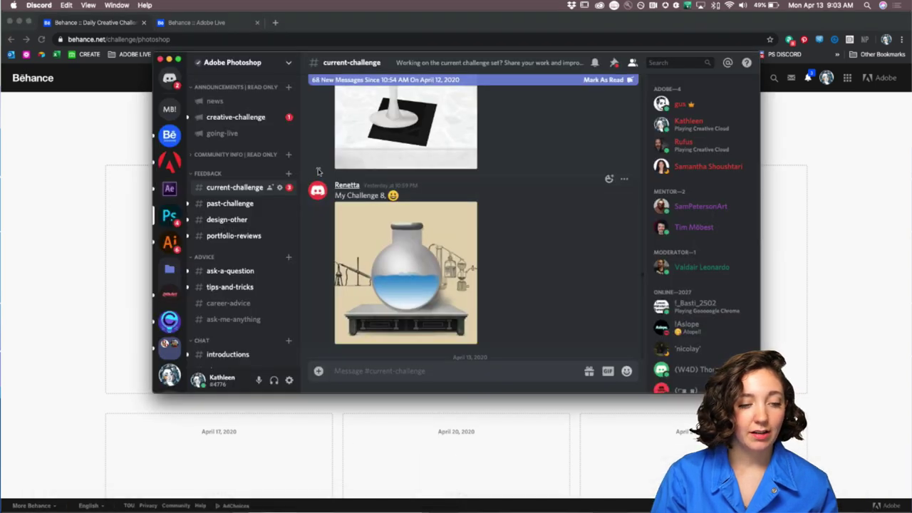
{"action": "left_click", "coordinate": [232, 118]}
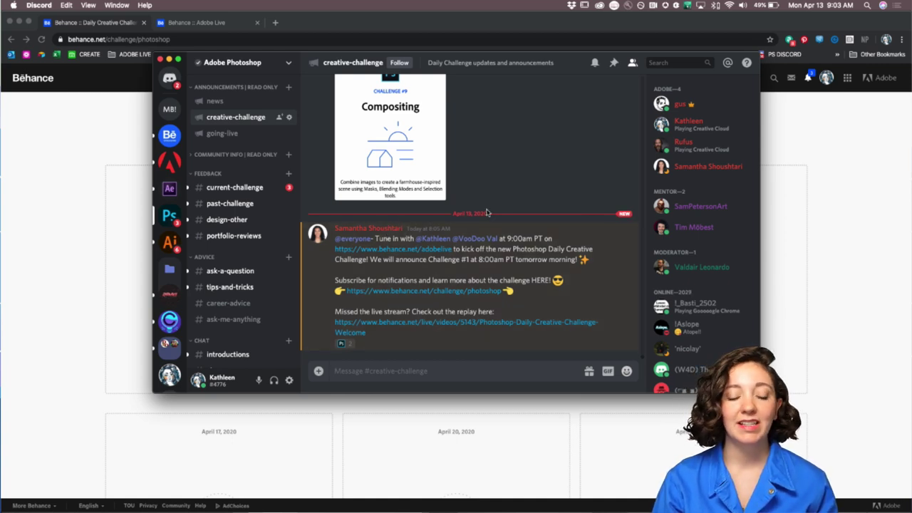
{"action": "scroll", "coordinate": [486, 213], "scroll_direction": "up", "scroll_amount": 5}
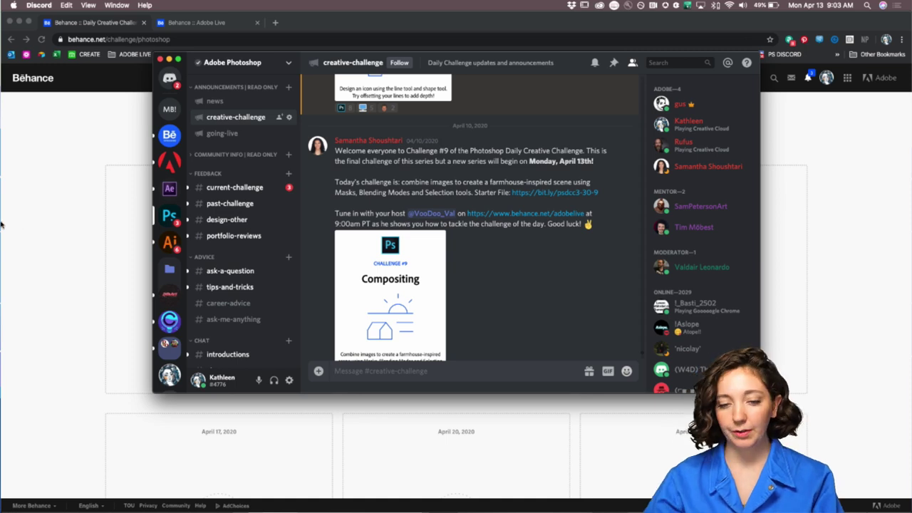
{"action": "left_click", "coordinate": [51, 234]}
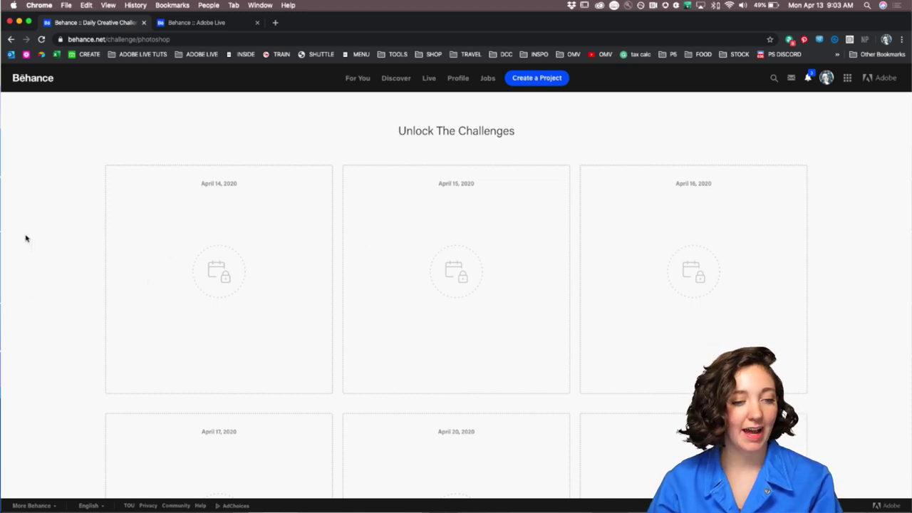
Open your own Behance profile from the top navigation and browse its project grid.
{"action": "scroll", "coordinate": [33, 242], "scroll_direction": "up", "scroll_amount": 5}
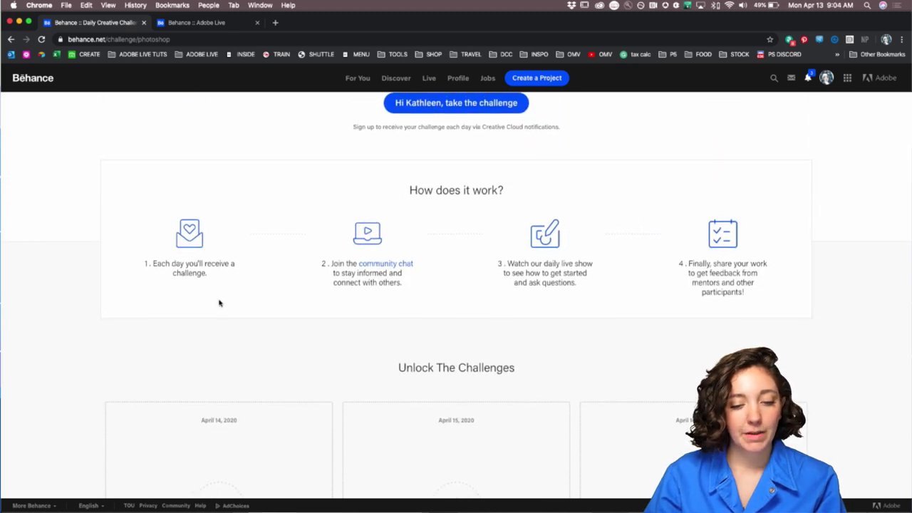
{"action": "scroll", "coordinate": [219, 302], "scroll_direction": "down", "scroll_amount": 1}
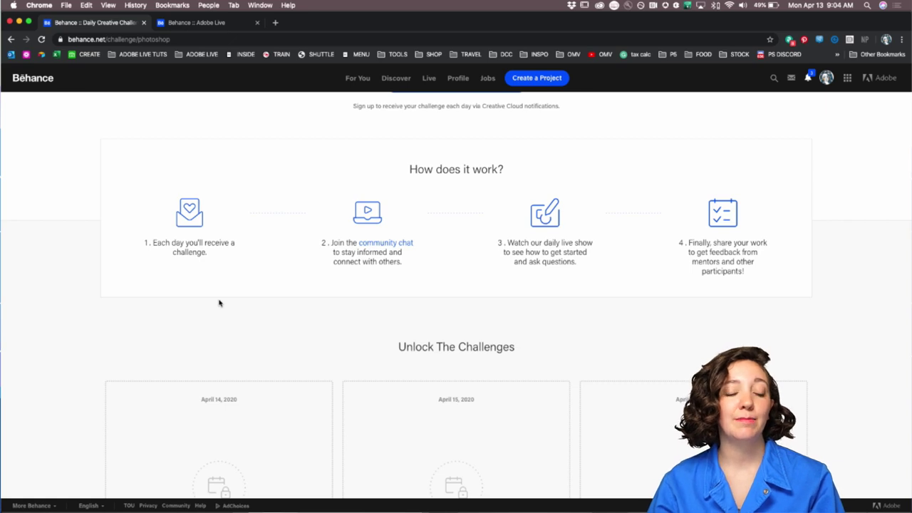
{"action": "left_click", "coordinate": [457, 78]}
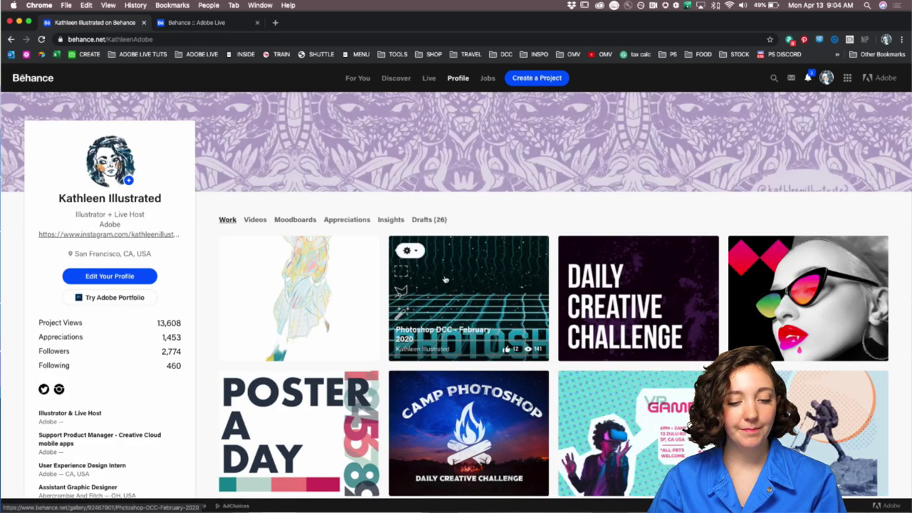
{"action": "scroll", "coordinate": [342, 235], "scroll_direction": "down", "scroll_amount": 1}
{"action": "scroll", "coordinate": [421, 245], "scroll_direction": "down", "scroll_amount": 2}
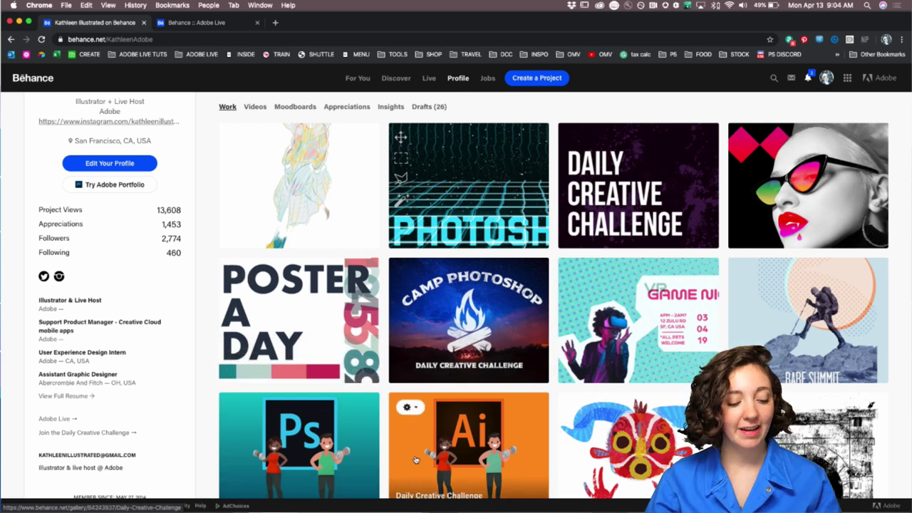
{"action": "scroll", "coordinate": [419, 443], "scroll_direction": "up", "scroll_amount": 3}
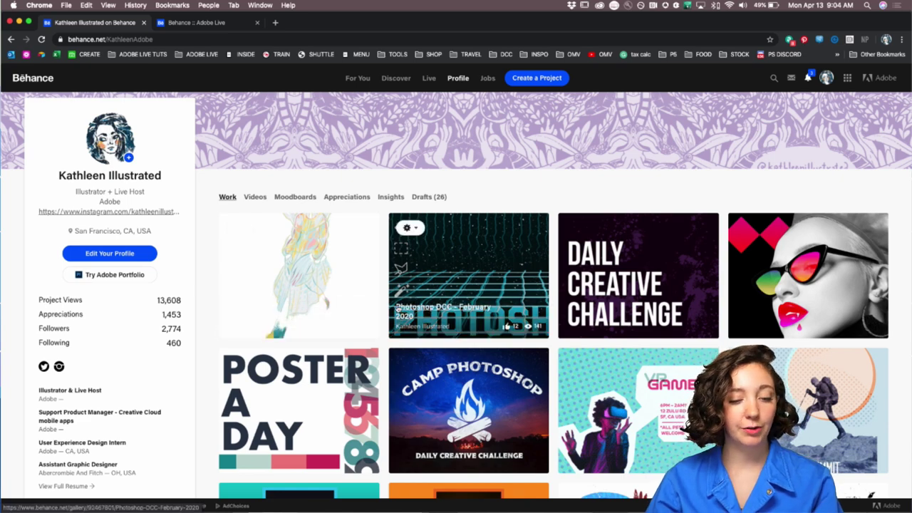
Browse the 'Photoshop DCC - February 2020' project to its end, then close it.
{"action": "left_click", "coordinate": [480, 265]}
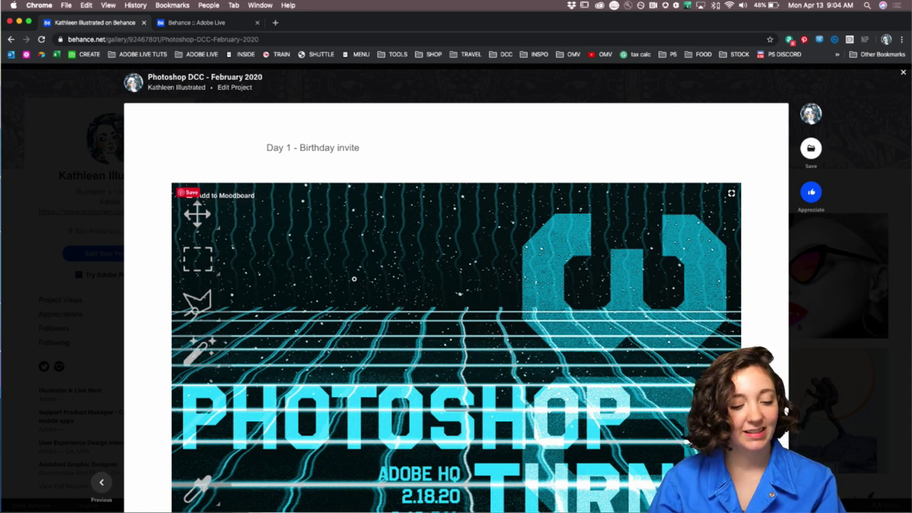
{"action": "scroll", "coordinate": [354, 279], "scroll_direction": "down", "scroll_amount": 15}
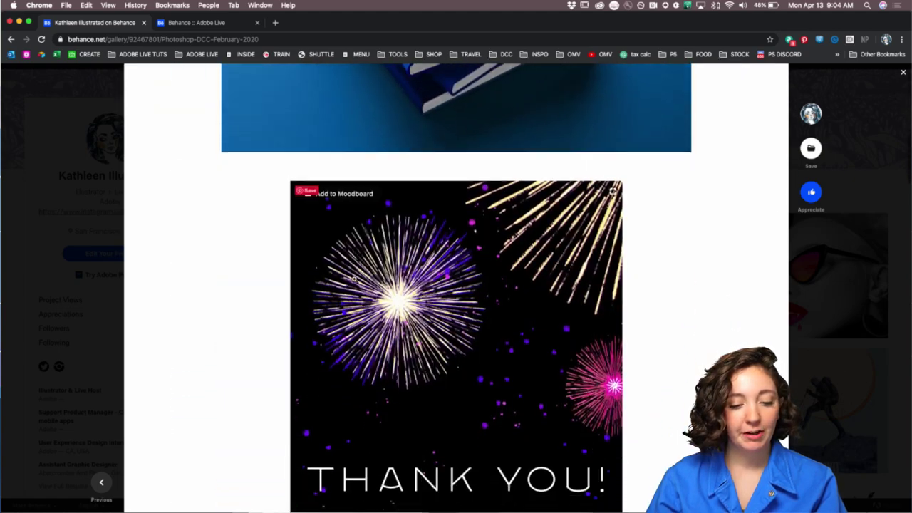
{"action": "scroll", "coordinate": [354, 279], "scroll_direction": "down", "scroll_amount": 10}
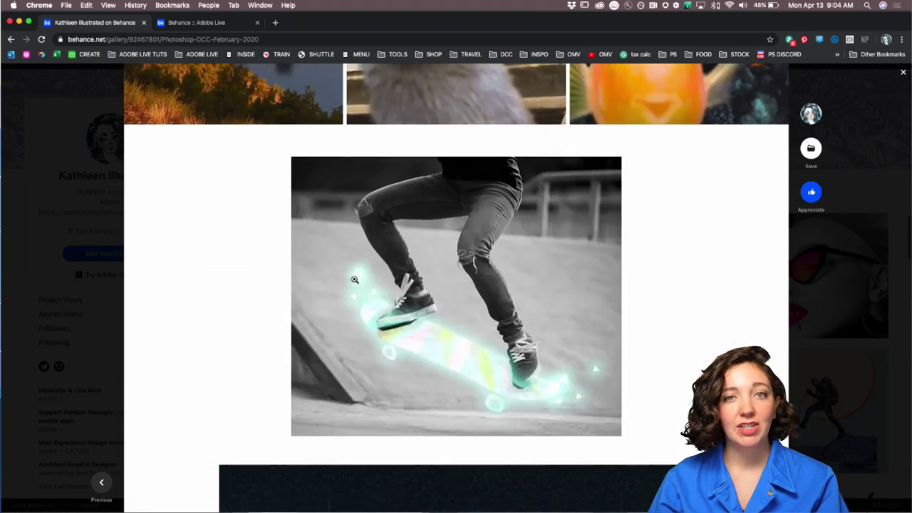
{"action": "scroll", "coordinate": [354, 280], "scroll_direction": "down", "scroll_amount": 10}
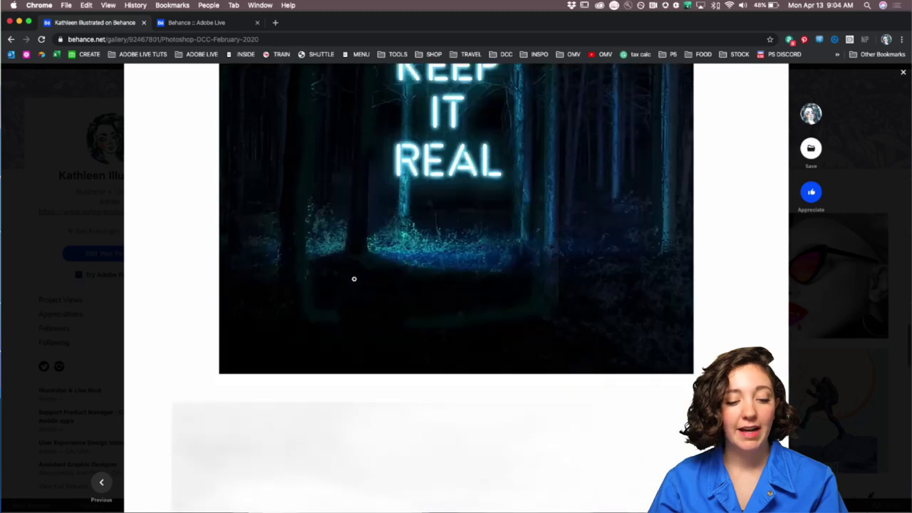
{"action": "scroll", "coordinate": [354, 279], "scroll_direction": "down", "scroll_amount": 10}
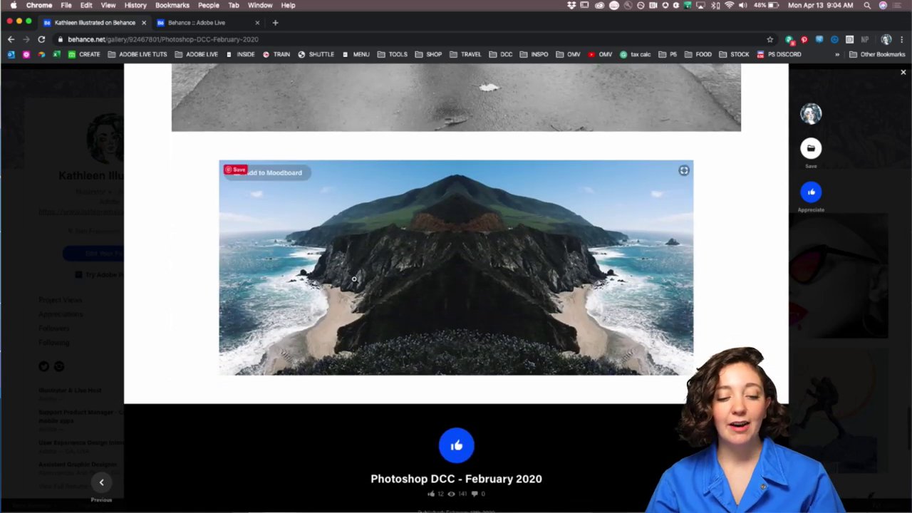
{"action": "scroll", "coordinate": [362, 274], "scroll_direction": "up", "scroll_amount": 3}
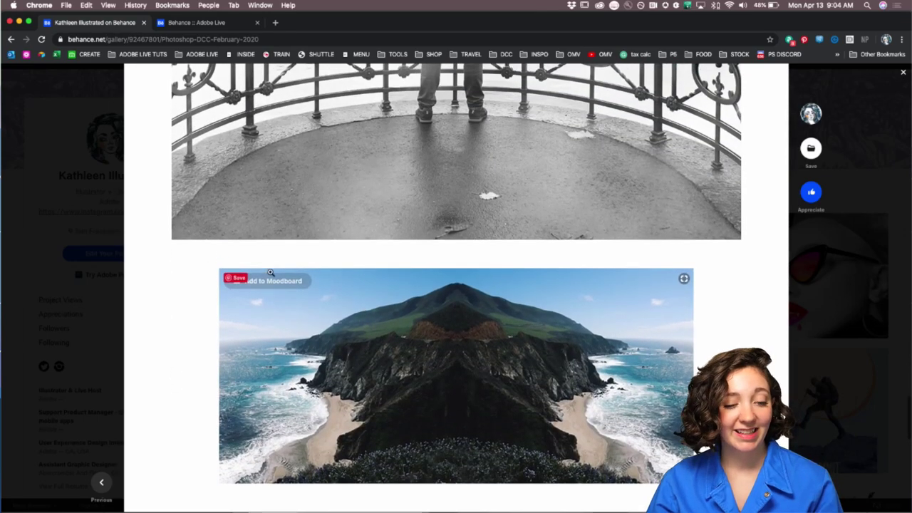
{"action": "scroll", "coordinate": [272, 272], "scroll_direction": "up", "scroll_amount": 5}
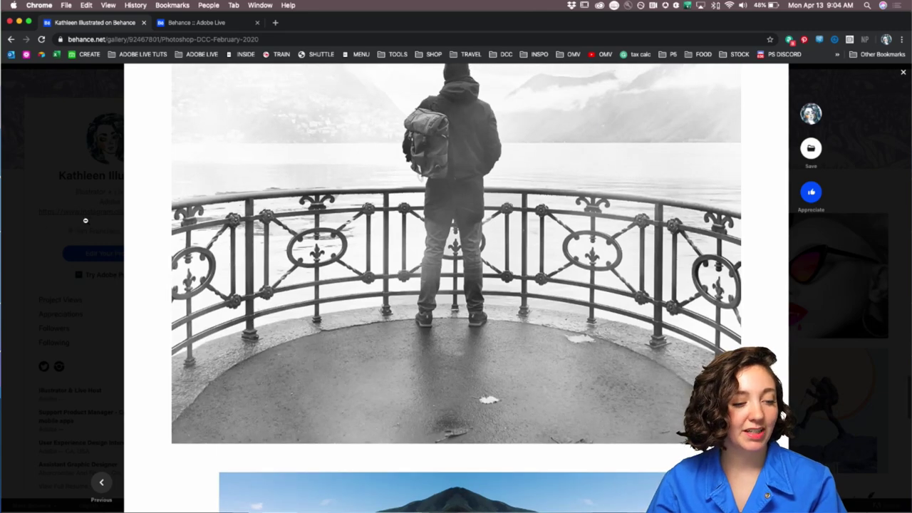
{"action": "left_click", "coordinate": [78, 202]}
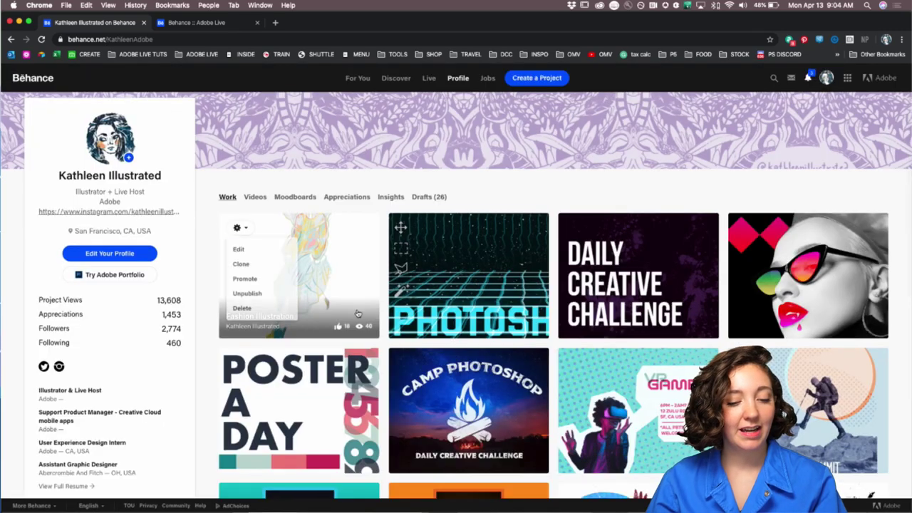
Scroll the profile's Work grid, then launch the Creative Cloud desktop app from the Dock.
{"action": "scroll", "coordinate": [358, 313], "scroll_direction": "down", "scroll_amount": 5}
{"action": "scroll", "coordinate": [358, 313], "scroll_direction": "down", "scroll_amount": 2}
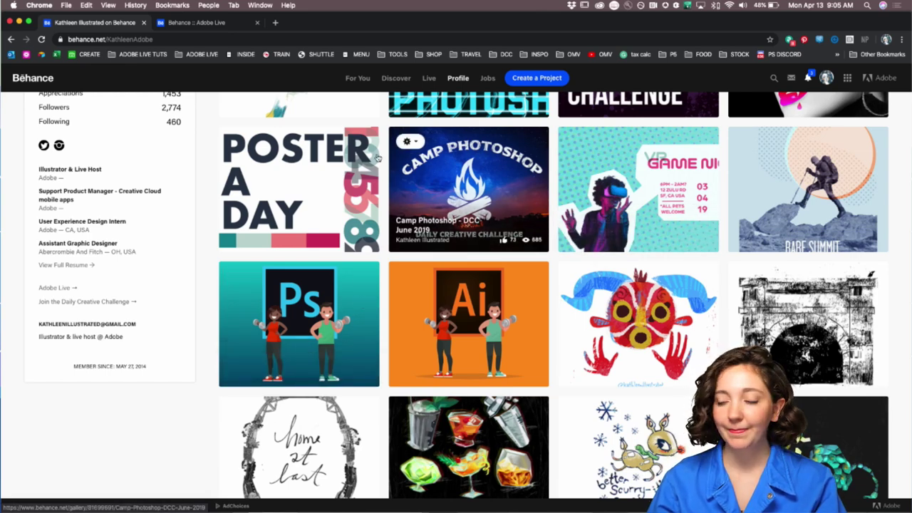
{"action": "scroll", "coordinate": [346, 190], "scroll_direction": "up", "scroll_amount": 5}
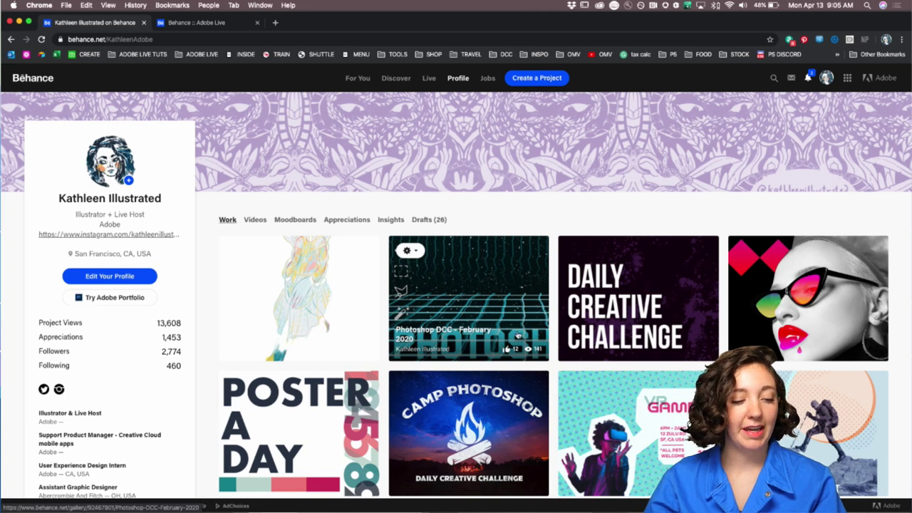
{"action": "mouse_move", "coordinate": [311, 492]}
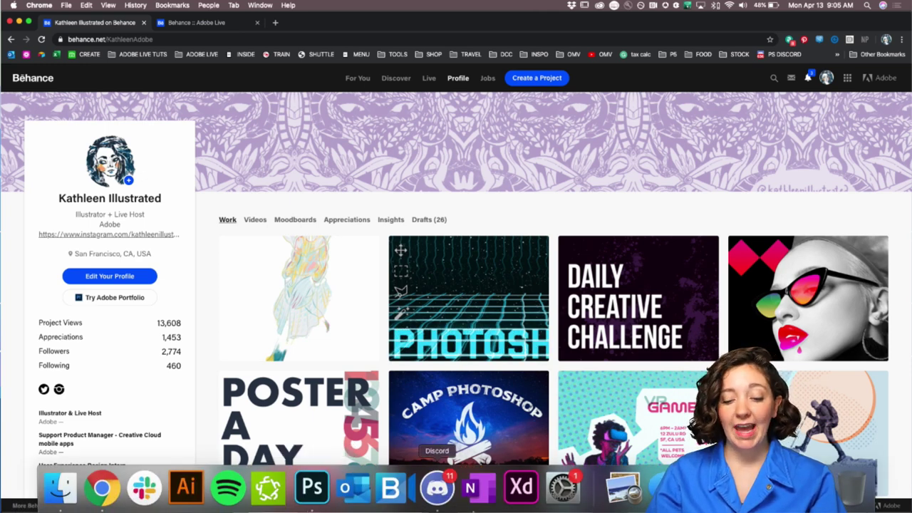
{"action": "left_click", "coordinate": [687, 488]}
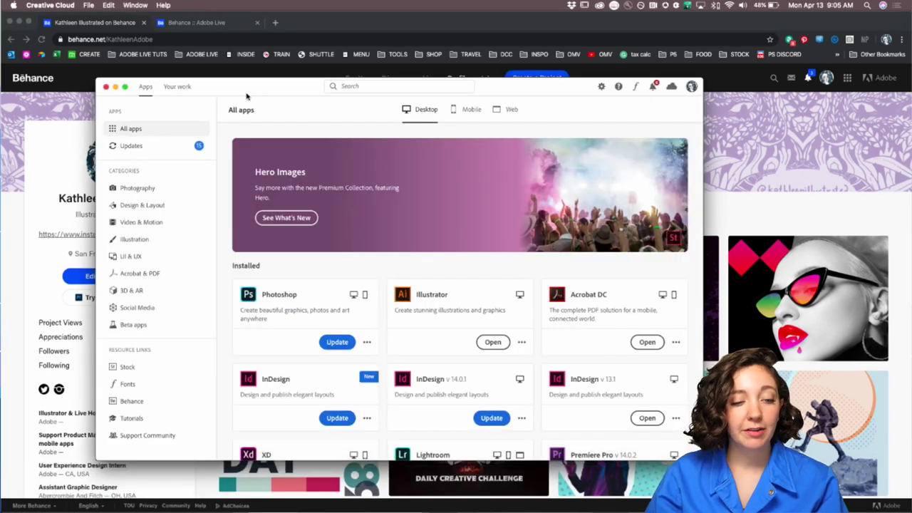
Enlarge the Creative Cloud window, browse All apps, then view the Photography and Illustration categories.
{"action": "left_click_drag", "start_coordinate": [248, 92], "coordinate": [286, 81]}
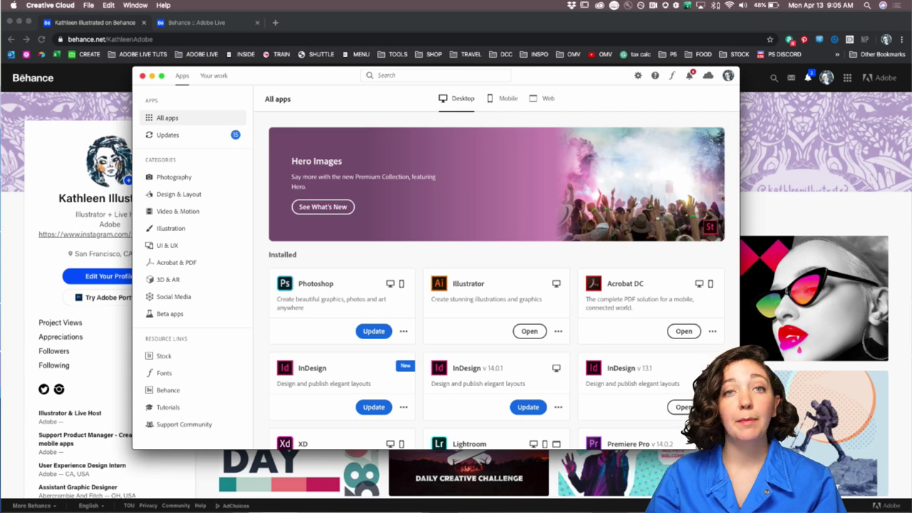
{"action": "left_click_drag", "start_coordinate": [740, 449], "coordinate": [836, 491]}
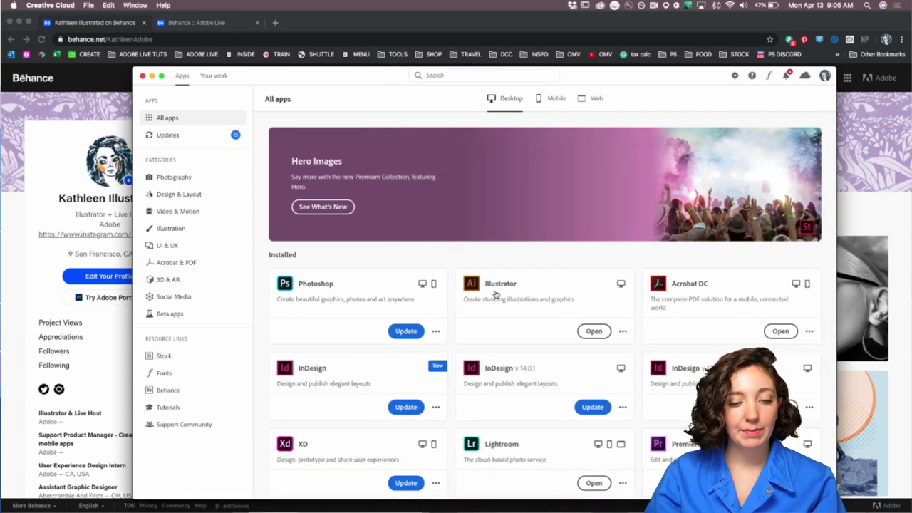
{"action": "scroll", "coordinate": [519, 329], "scroll_direction": "down", "scroll_amount": 3}
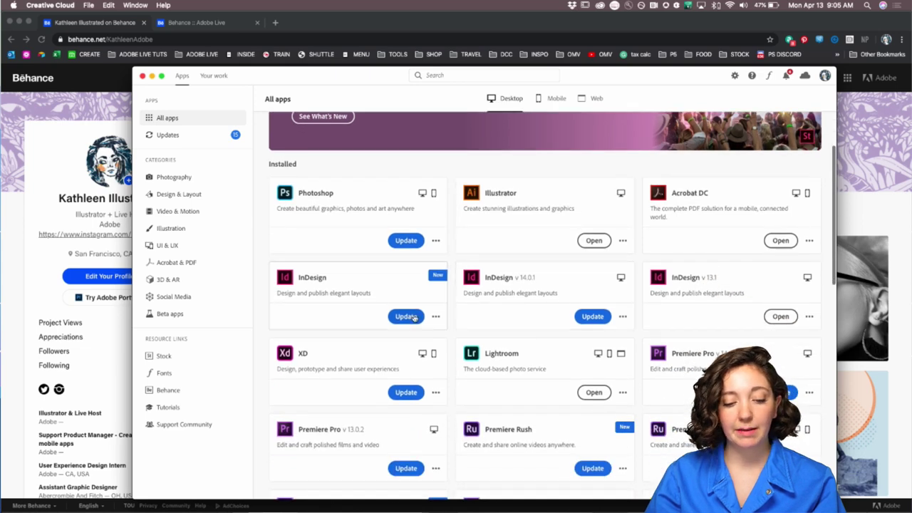
{"action": "scroll", "coordinate": [386, 285], "scroll_direction": "down", "scroll_amount": 2}
{"action": "scroll", "coordinate": [386, 286], "scroll_direction": "up", "scroll_amount": 2}
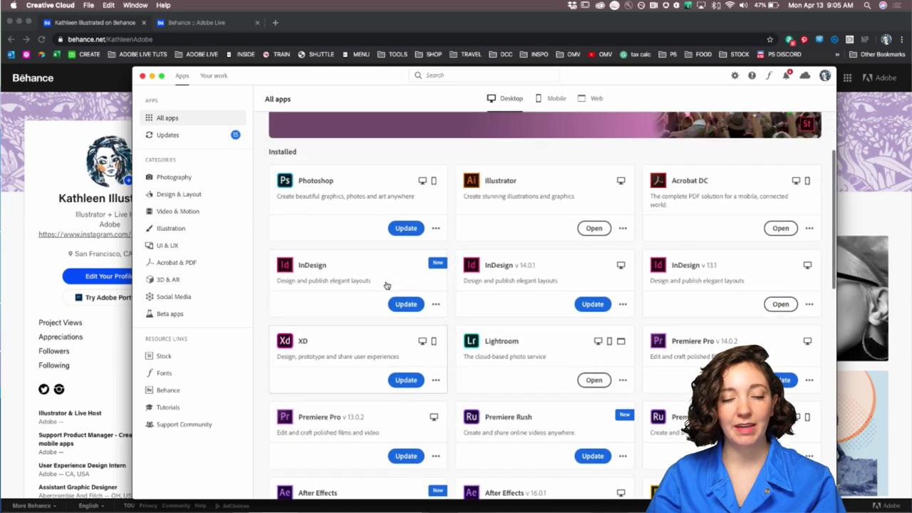
{"action": "scroll", "coordinate": [407, 284], "scroll_direction": "down", "scroll_amount": 3}
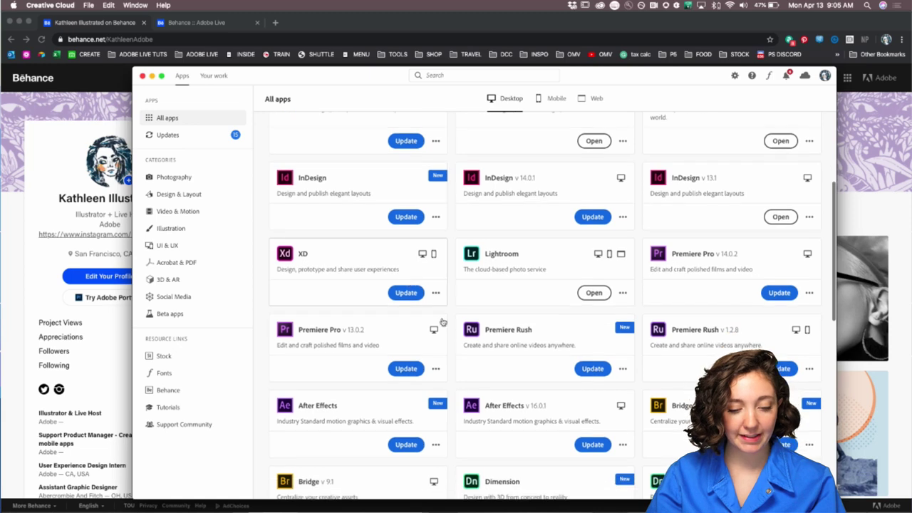
{"action": "scroll", "coordinate": [442, 323], "scroll_direction": "down", "scroll_amount": 2}
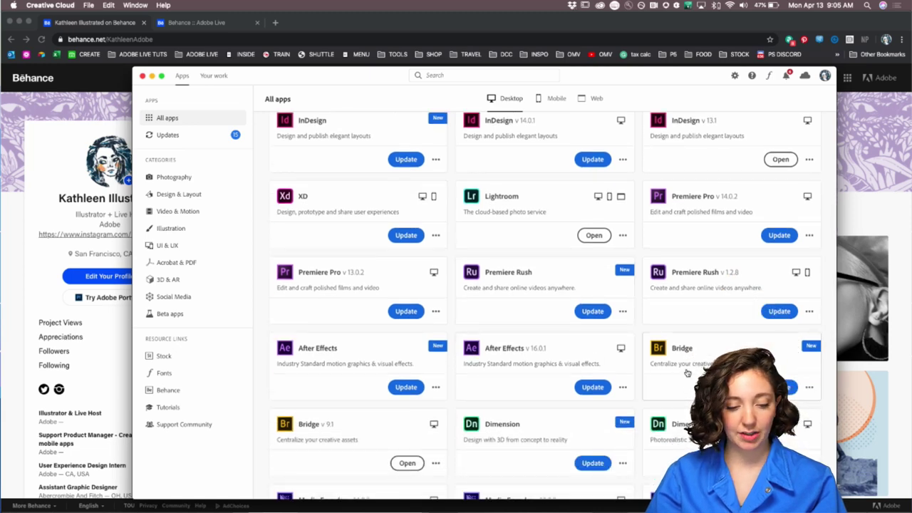
{"action": "scroll", "coordinate": [687, 372], "scroll_direction": "down", "scroll_amount": 8}
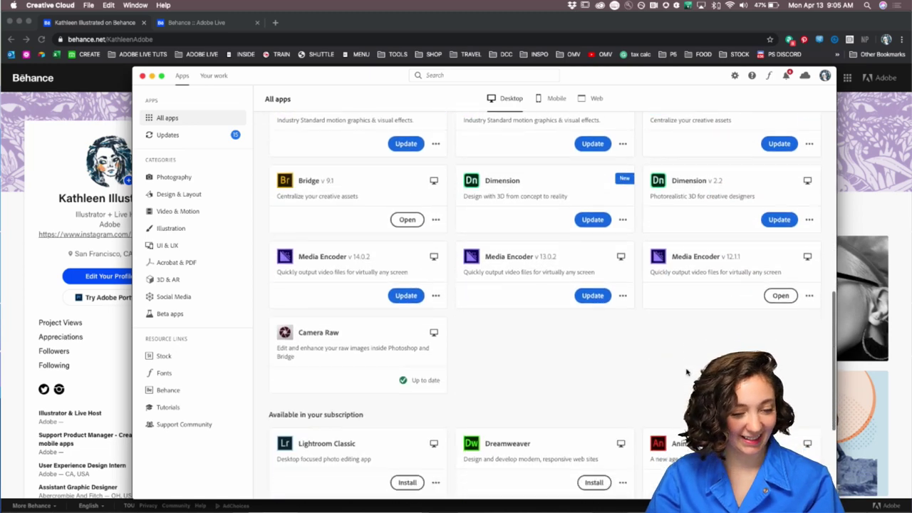
{"action": "scroll", "coordinate": [687, 372], "scroll_direction": "down", "scroll_amount": 6}
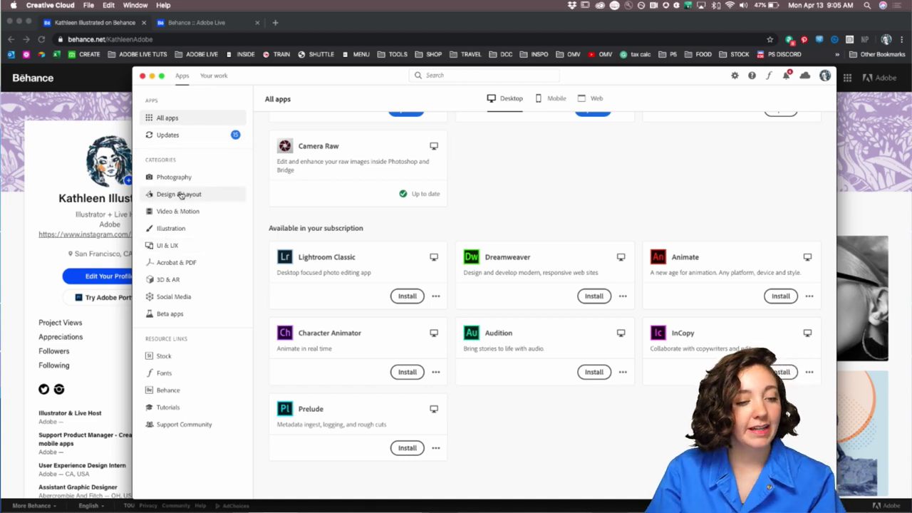
{"action": "left_click", "coordinate": [178, 179]}
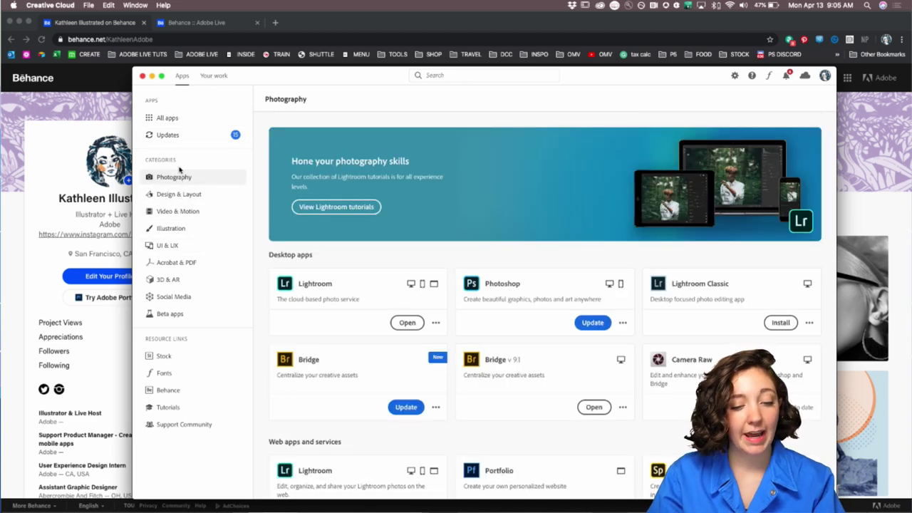
{"action": "left_click", "coordinate": [168, 228]}
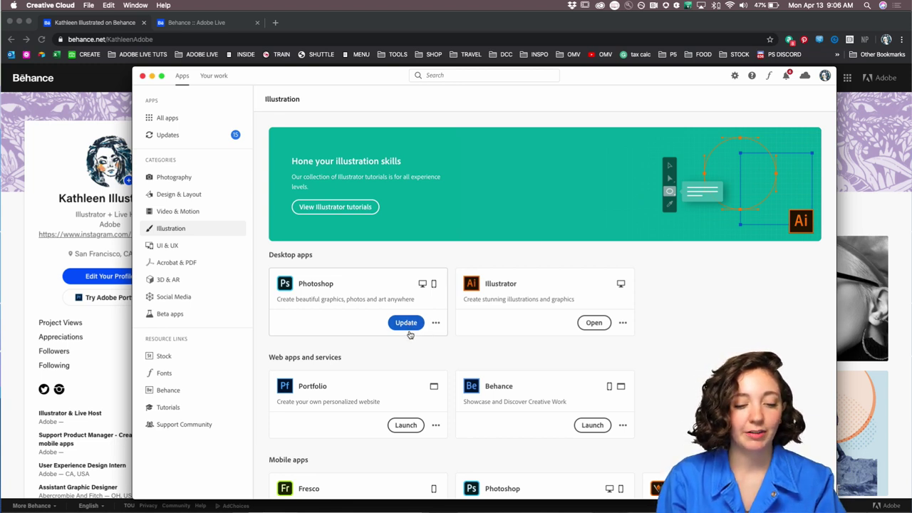
Close Creative Cloud and bring Photoshop to the front.
{"action": "left_click", "coordinate": [20, 305]}
{"action": "mouse_move", "coordinate": [307, 509]}
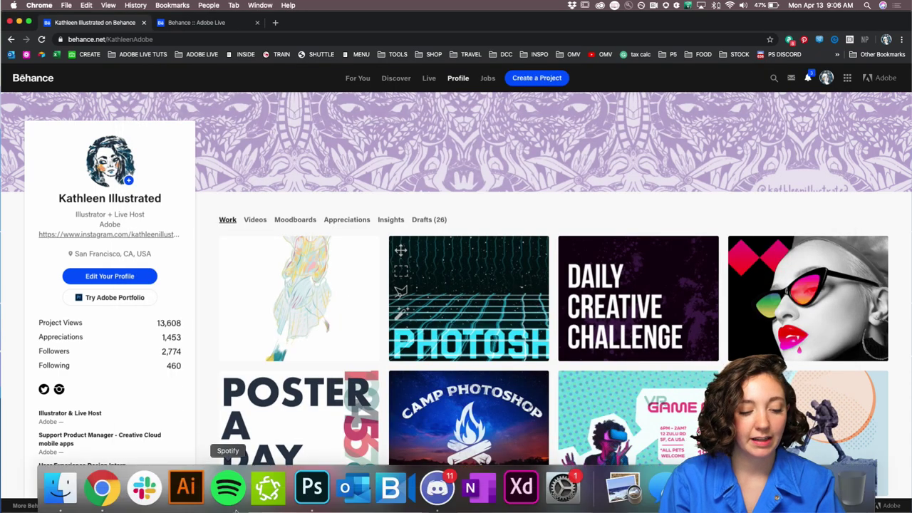
{"action": "left_click", "coordinate": [311, 488]}
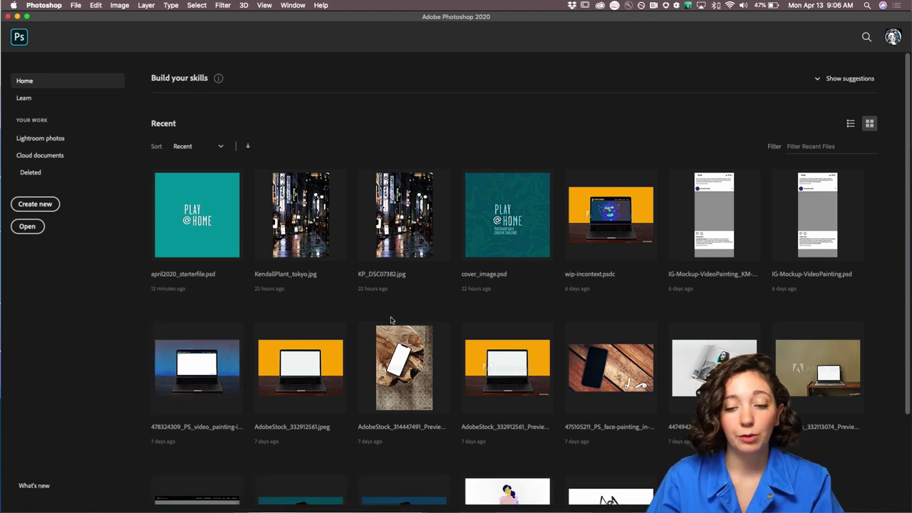
Start the 'Take a tour of Photoshop' tutorial from the Learn panel and advance it one step.
{"action": "left_click", "coordinate": [25, 98]}
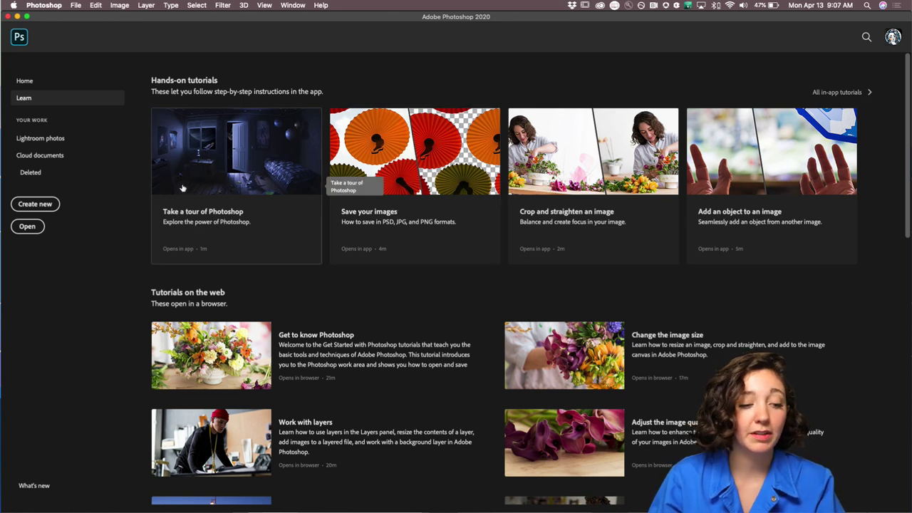
{"action": "left_click", "coordinate": [226, 135]}
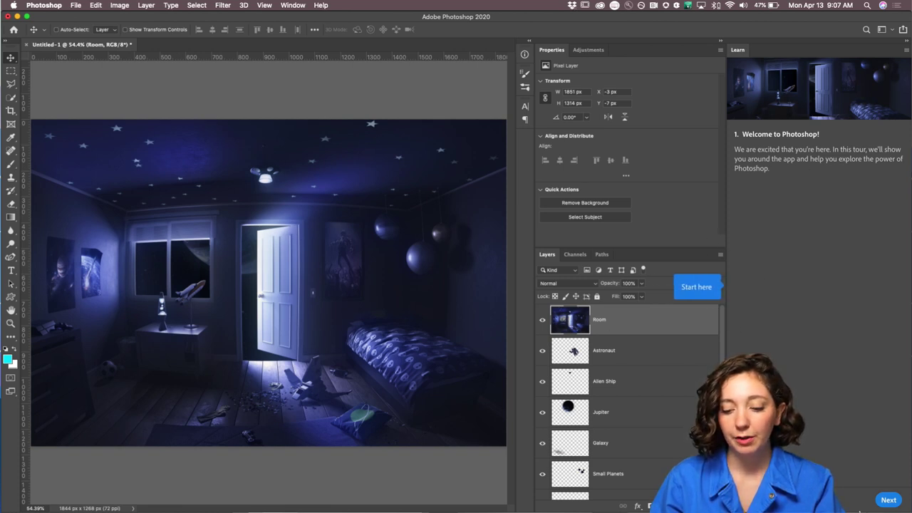
{"action": "left_click", "coordinate": [887, 500]}
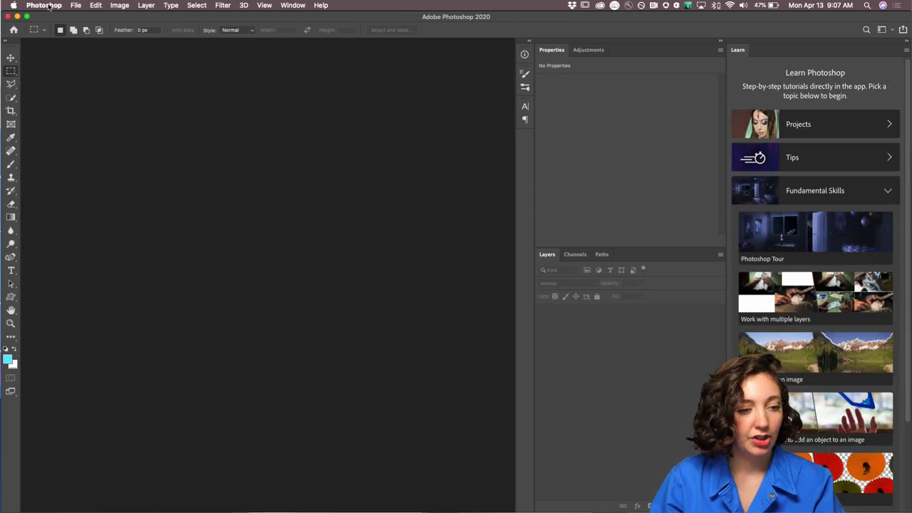
{"action": "left_click", "coordinate": [75, 5]}
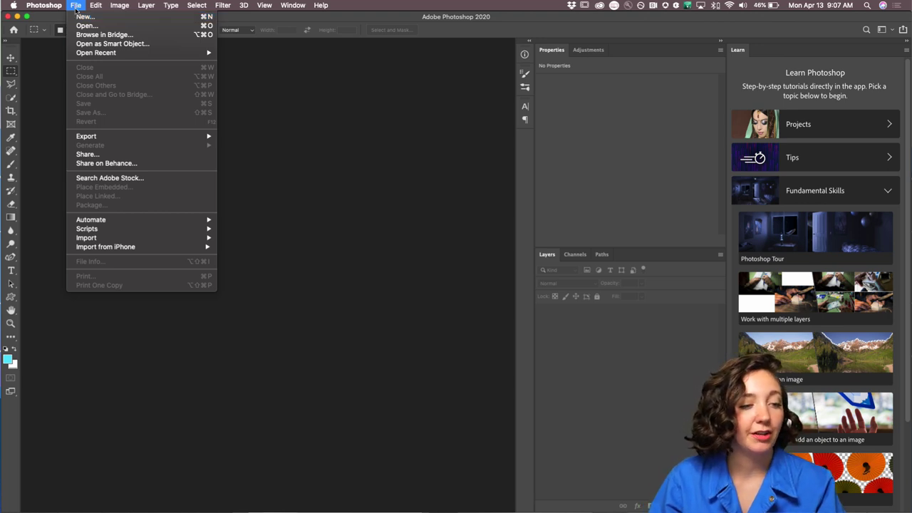
Open the New Document dialog and browse the blank Photo presets.
{"action": "left_click", "coordinate": [81, 18]}
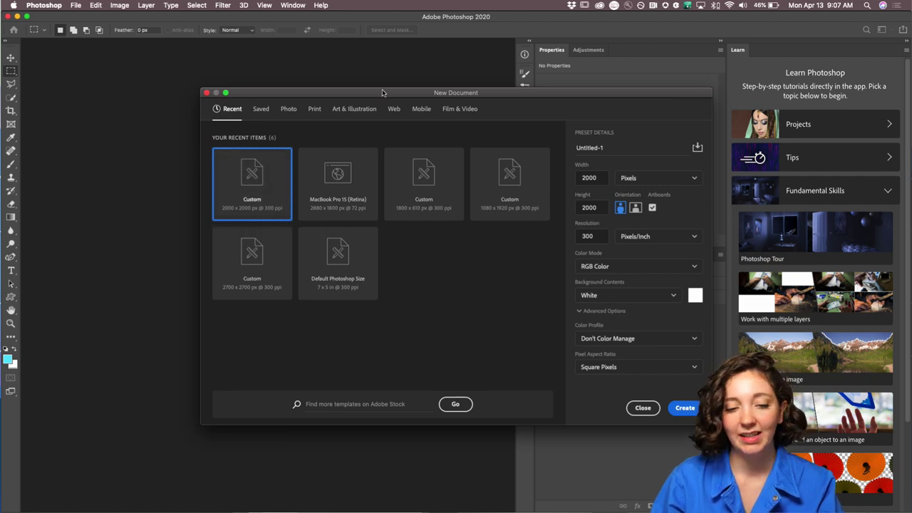
{"action": "mouse_move", "coordinate": [377, 94]}
{"action": "left_mouse_down"}
{"action": "mouse_move", "coordinate": [255, 73]}
{"action": "mouse_move", "coordinate": [323, 71]}
{"action": "mouse_move", "coordinate": [362, 86]}
{"action": "left_mouse_up"}
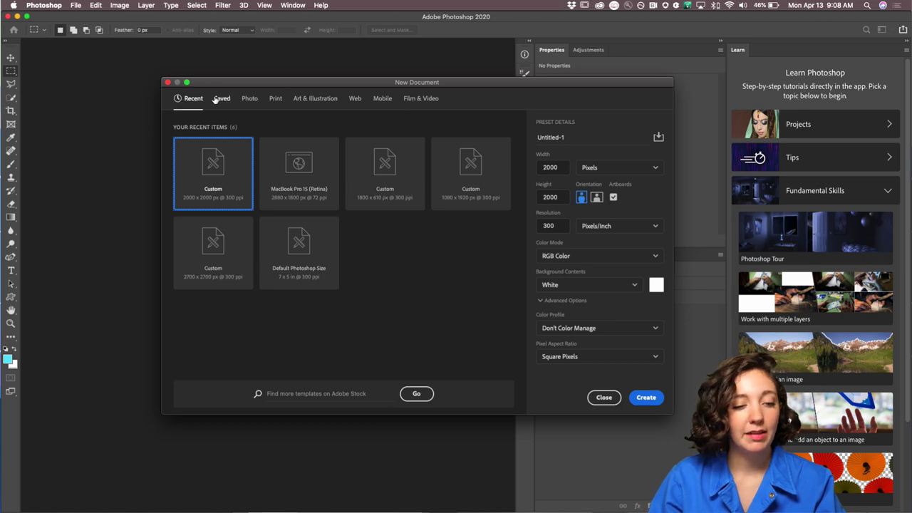
{"action": "left_click", "coordinate": [248, 99]}
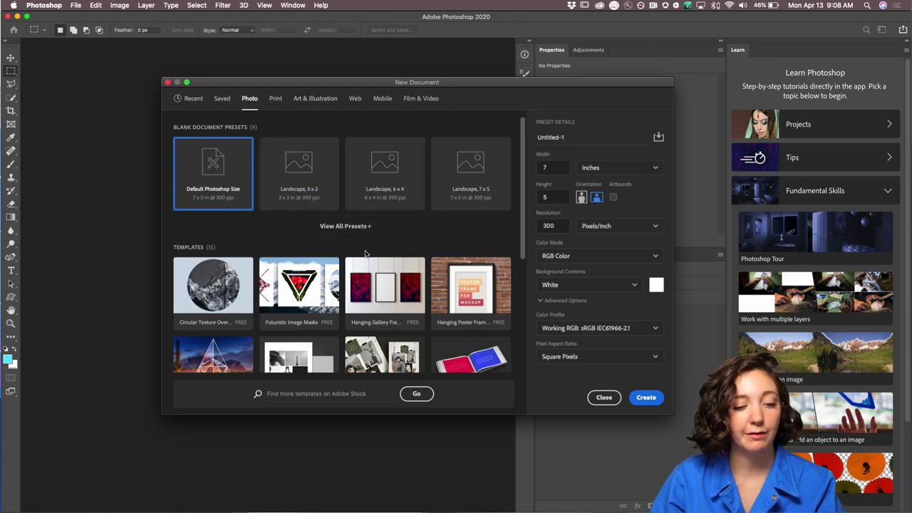
{"action": "left_click", "coordinate": [358, 228]}
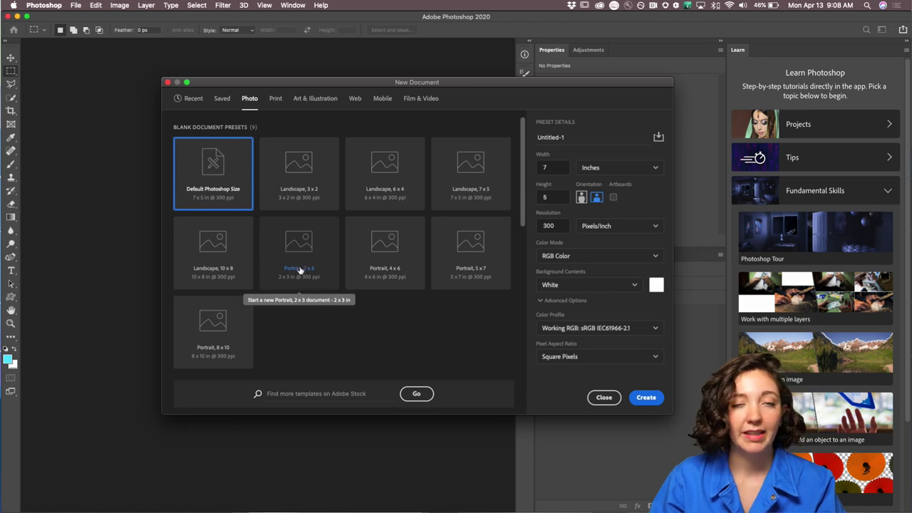
{"action": "scroll", "coordinate": [307, 277], "scroll_direction": "down", "scroll_amount": 5}
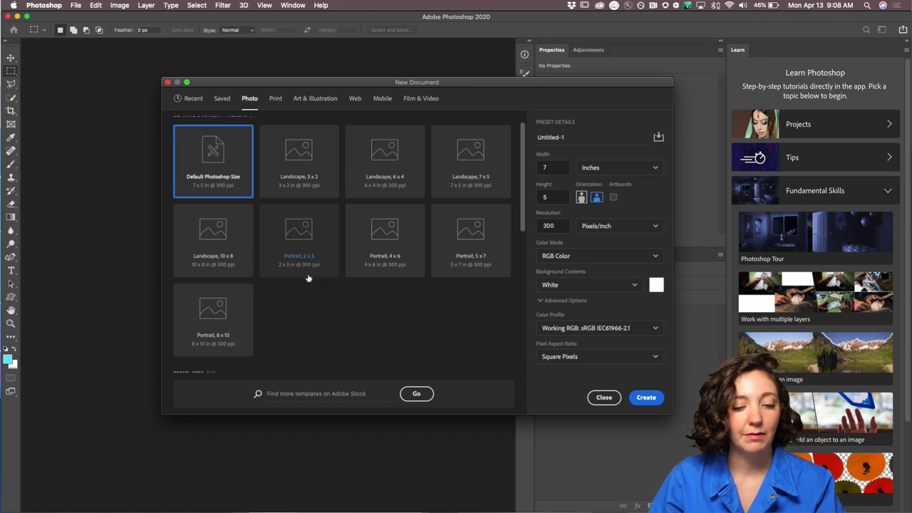
{"action": "scroll", "coordinate": [308, 278], "scroll_direction": "down", "scroll_amount": 7}
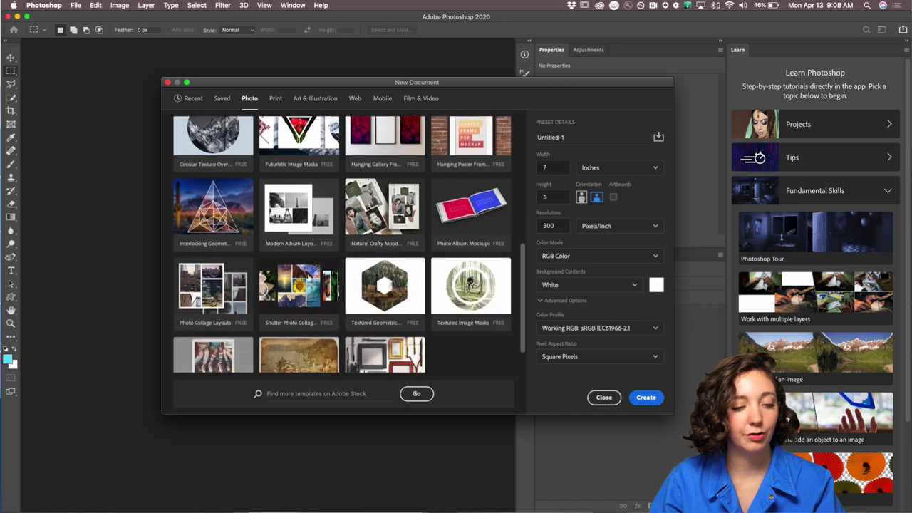
{"action": "scroll", "coordinate": [307, 277], "scroll_direction": "down", "scroll_amount": 1}
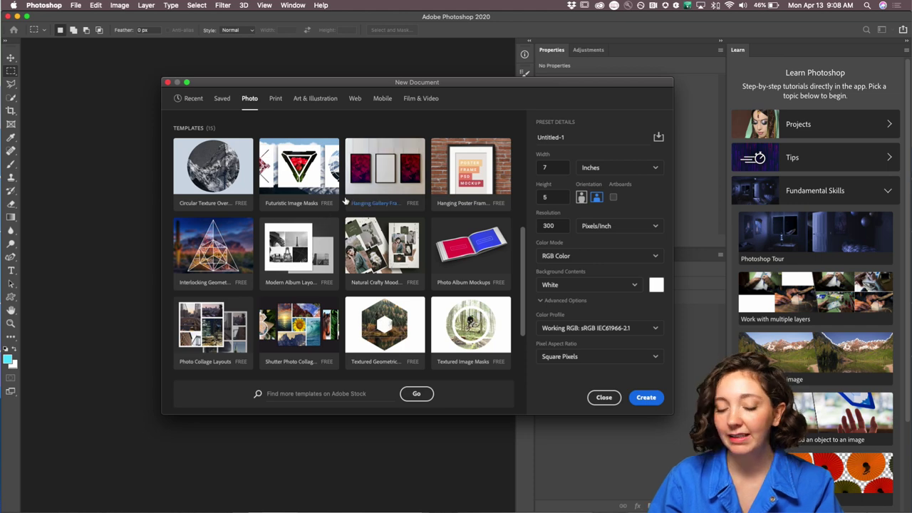
{"action": "scroll", "coordinate": [345, 200], "scroll_direction": "up", "scroll_amount": 5}
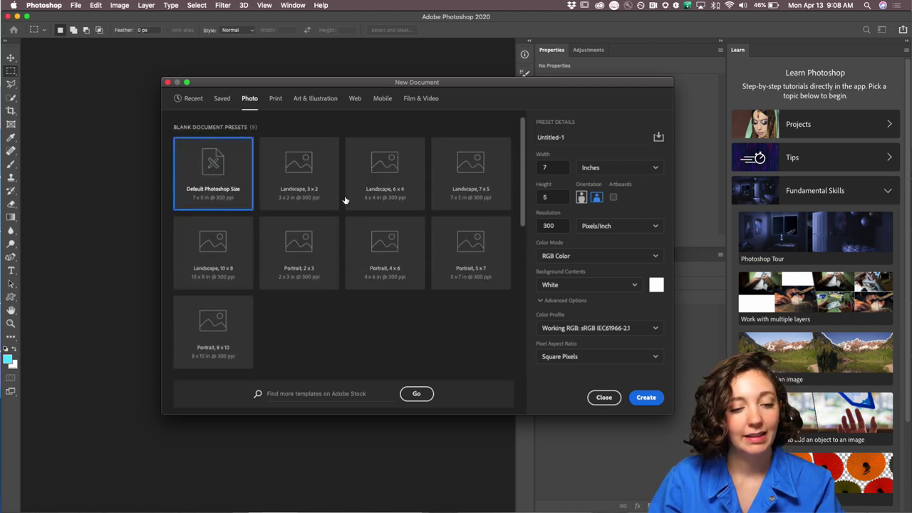
Set the size to 2000 × 800 pixels and create the document.
{"action": "left_click", "coordinate": [604, 168]}
{"action": "left_click", "coordinate": [603, 186]}
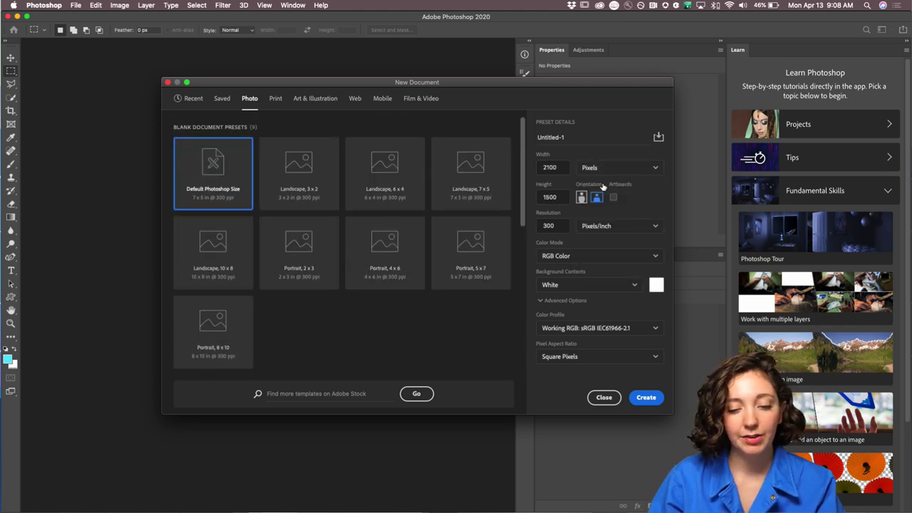
{"action": "double_click", "coordinate": [548, 167]}
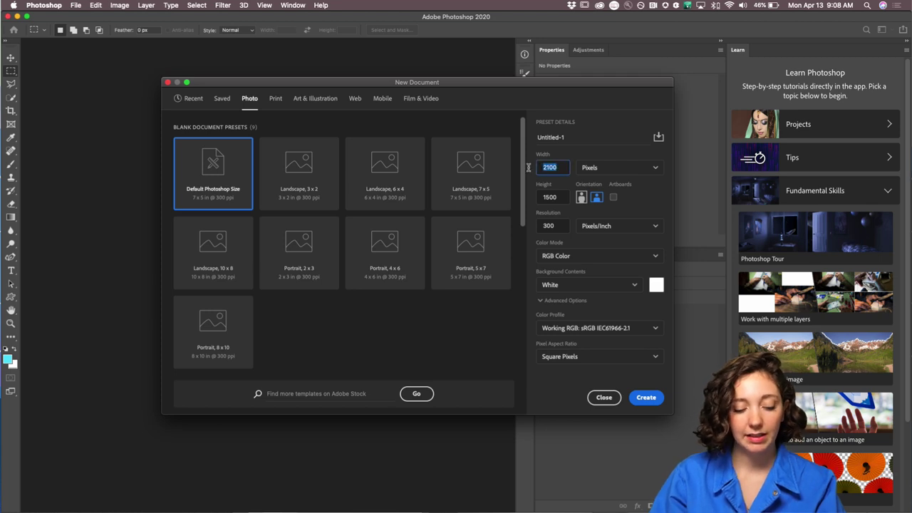
{"action": "type", "text": "2000"}
{"action": "key", "text": "Tab"}
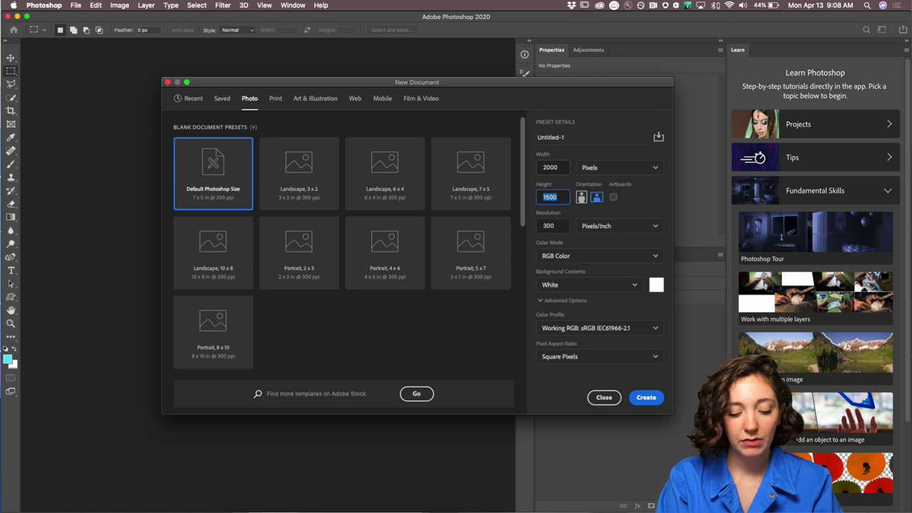
{"action": "type", "text": "800"}
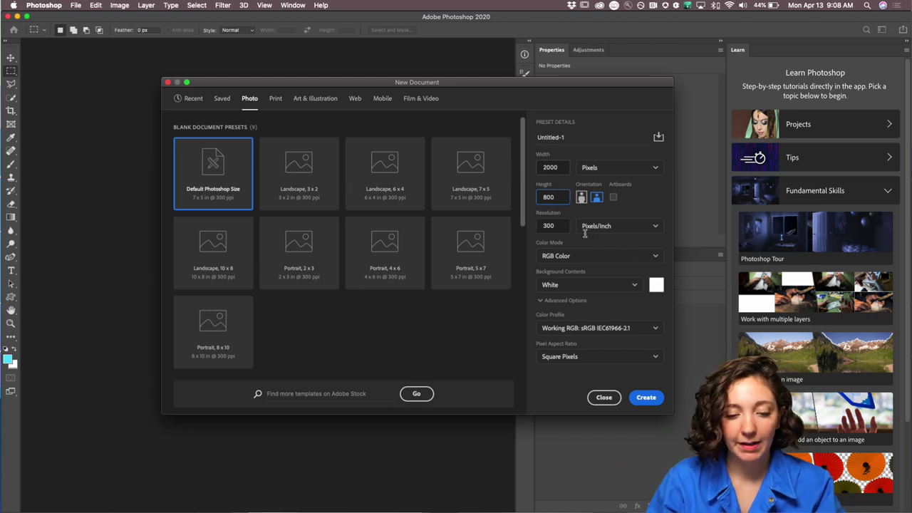
{"action": "left_click", "coordinate": [646, 397]}
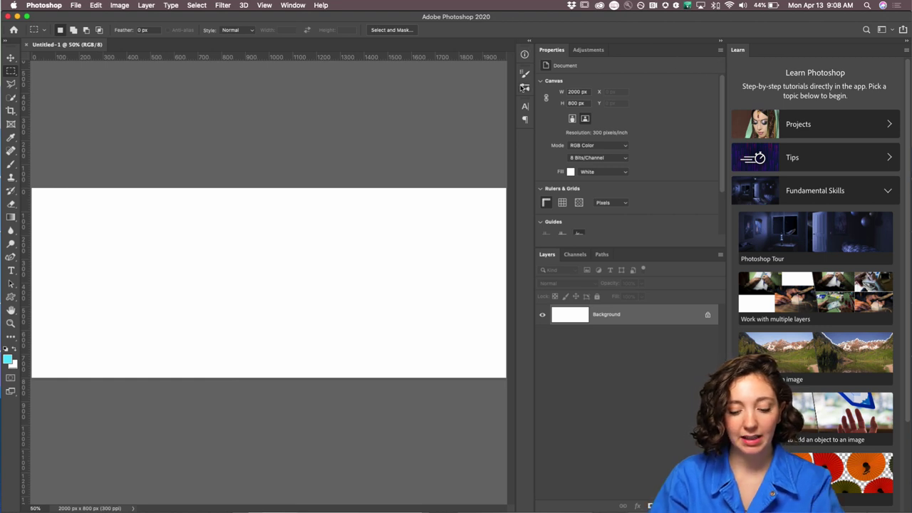
Zoom out to see the whole canvas and close the Learn tutorials tab group.
{"action": "key", "text": "super+minus"}
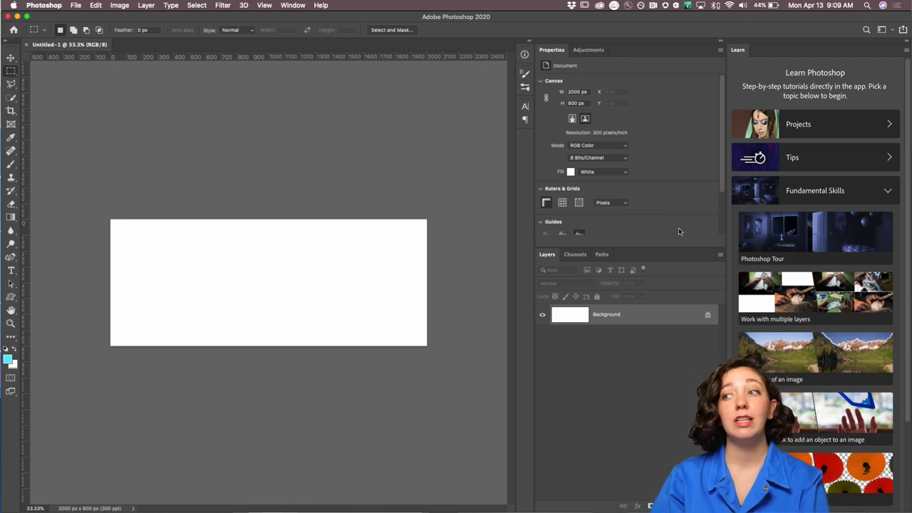
{"action": "left_click", "coordinate": [905, 53]}
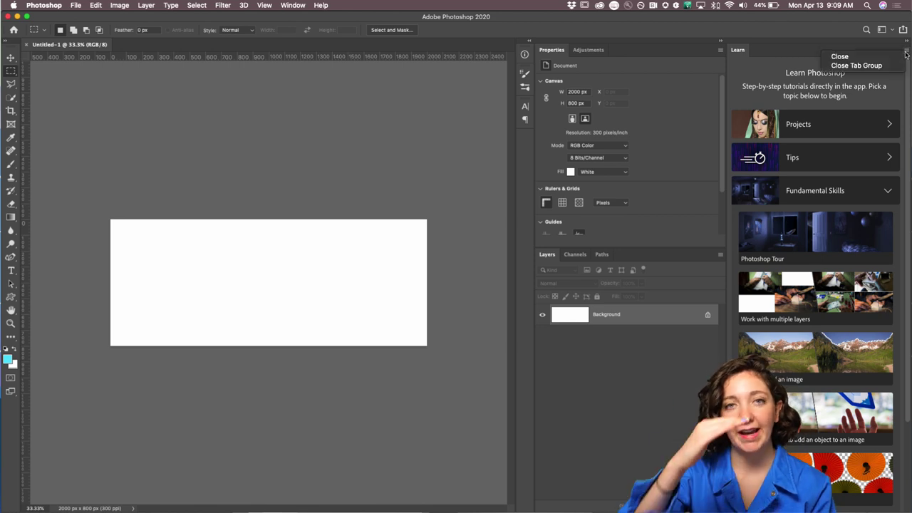
{"action": "left_click", "coordinate": [862, 66]}
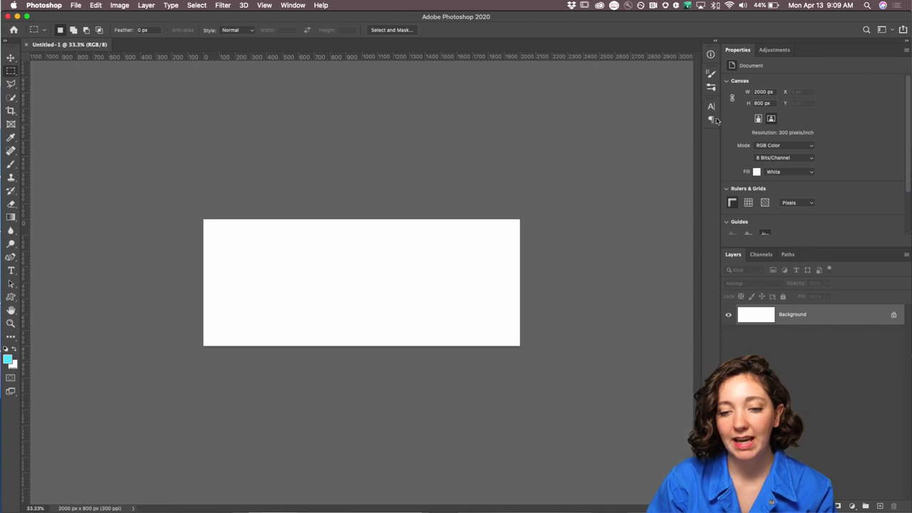
Narrow the side dock and rearrange the Properties and Layers panels for more room.
{"action": "mouse_move", "coordinate": [720, 152]}
{"action": "left_mouse_down"}
{"action": "mouse_move", "coordinate": [805, 152]}
{"action": "mouse_move", "coordinate": [563, 150]}
{"action": "mouse_move", "coordinate": [731, 154]}
{"action": "left_mouse_up"}
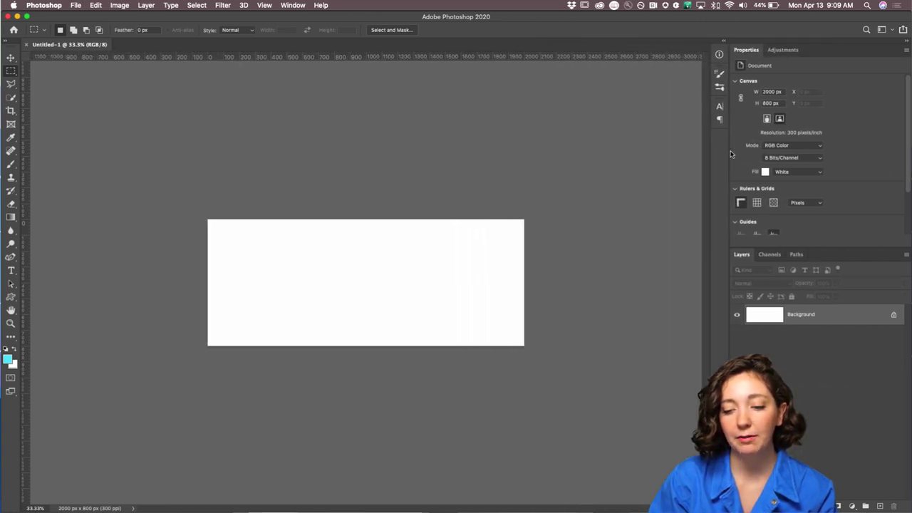
{"action": "left_click_drag", "start_coordinate": [745, 50], "coordinate": [819, 55]}
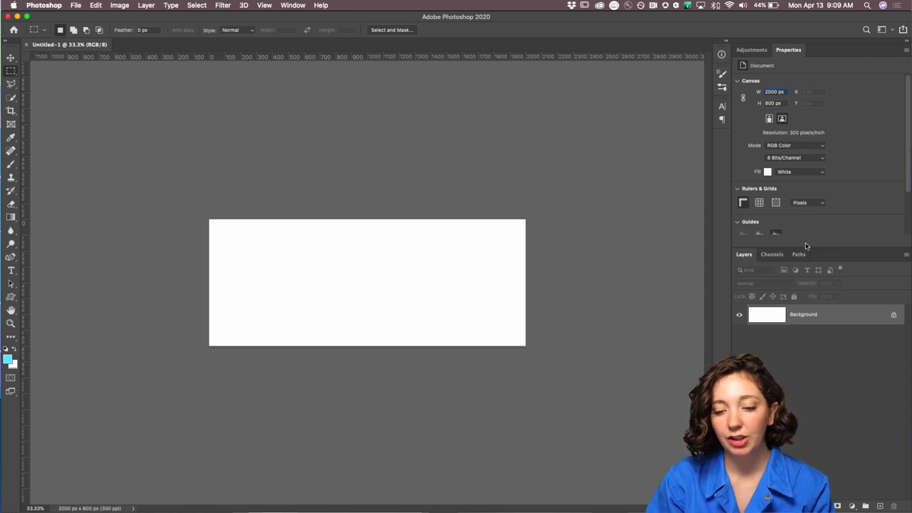
{"action": "left_click_drag", "start_coordinate": [805, 245], "coordinate": [744, 239]}
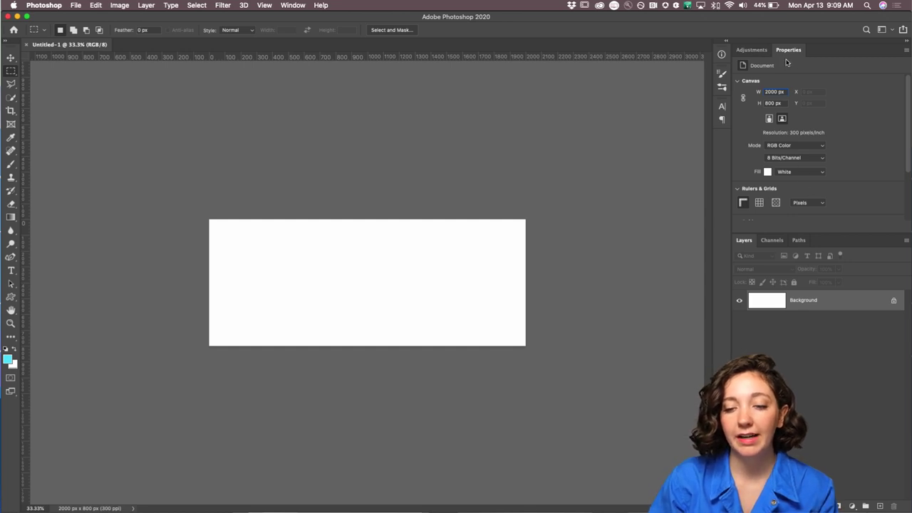
{"action": "scroll", "coordinate": [906, 102], "scroll_direction": "down", "scroll_amount": 1}
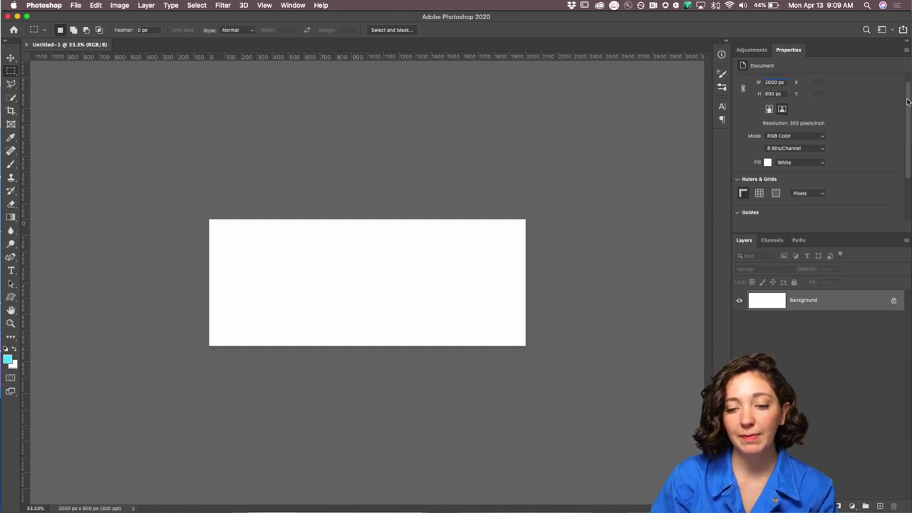
{"action": "scroll", "coordinate": [906, 101], "scroll_direction": "up", "scroll_amount": 1}
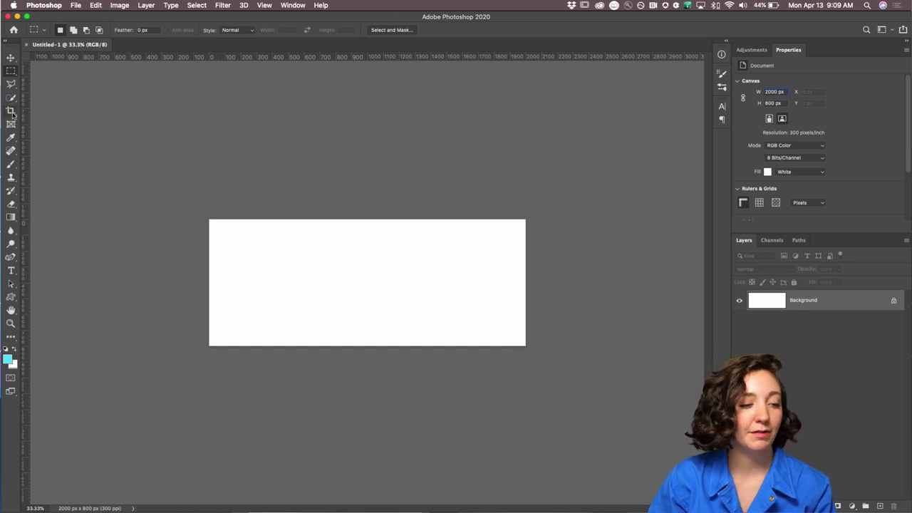
Try the Crop tool and view the Adjustments and canvas Properties panels.
{"action": "left_click", "coordinate": [10, 111]}
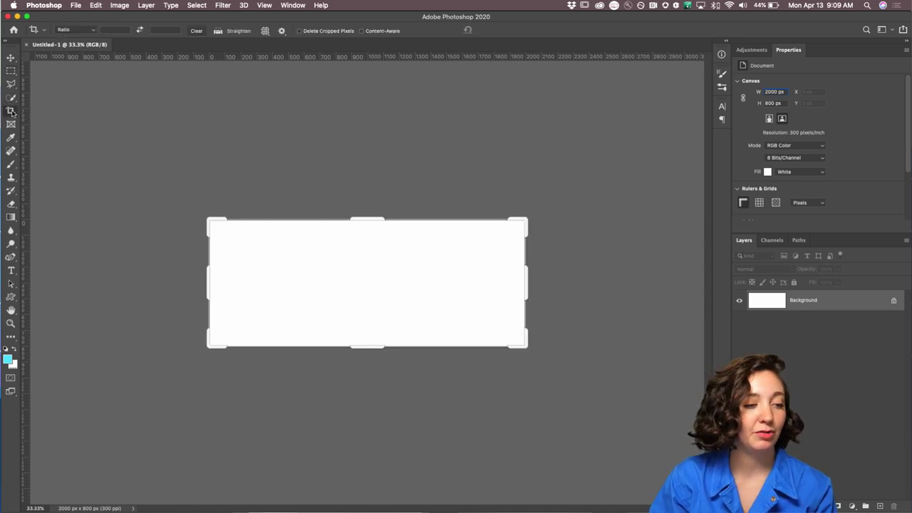
{"action": "left_click", "coordinate": [11, 57]}
{"action": "left_click", "coordinate": [750, 50]}
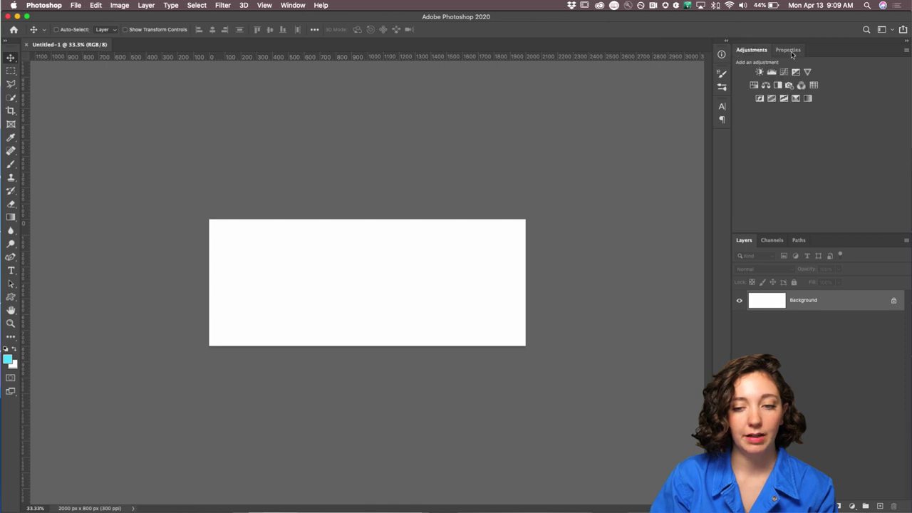
{"action": "left_click", "coordinate": [788, 50]}
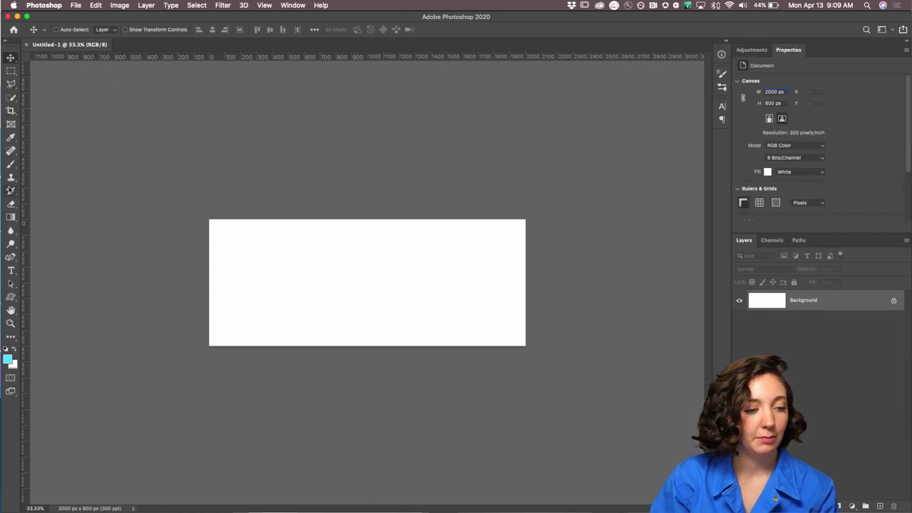
Place a test Lorem Ipsum text layer on the canvas, then delete it.
{"action": "key", "text": "t"}
{"action": "left_click", "coordinate": [246, 250]}
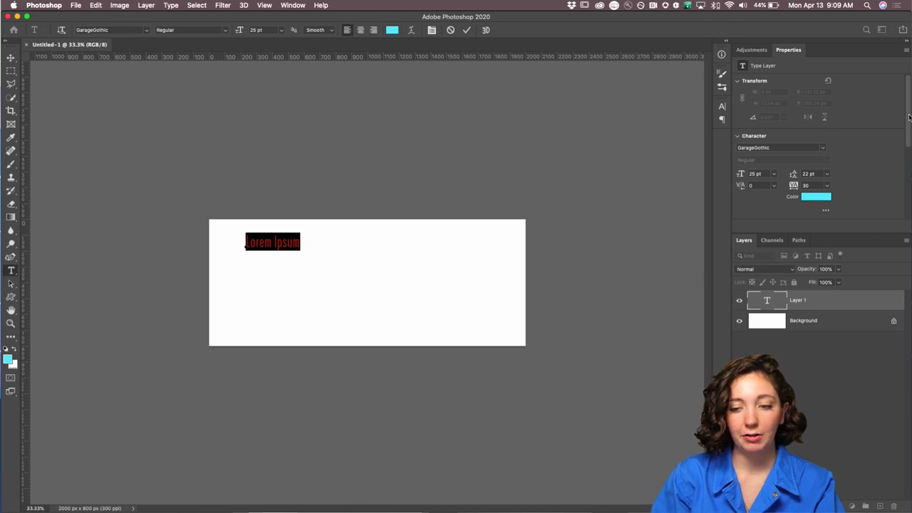
{"action": "scroll", "coordinate": [908, 116], "scroll_direction": "down", "scroll_amount": 2}
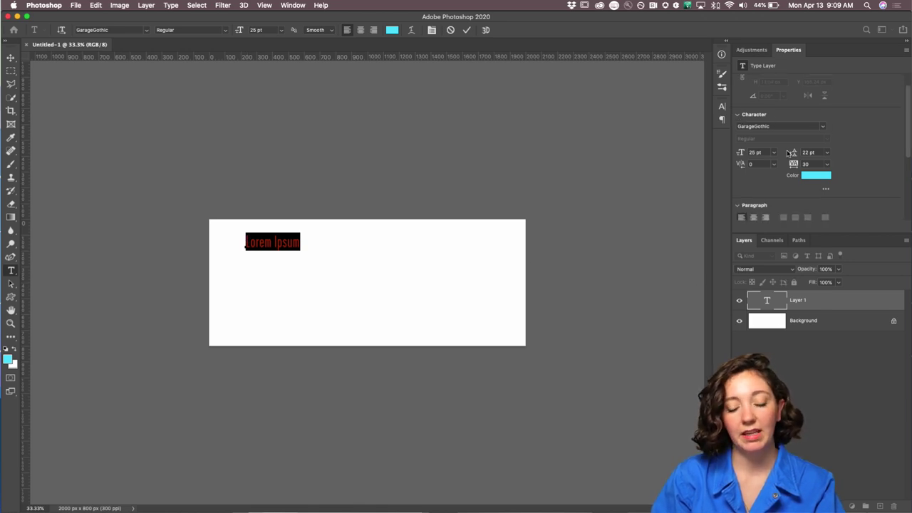
{"action": "left_click", "coordinate": [11, 57]}
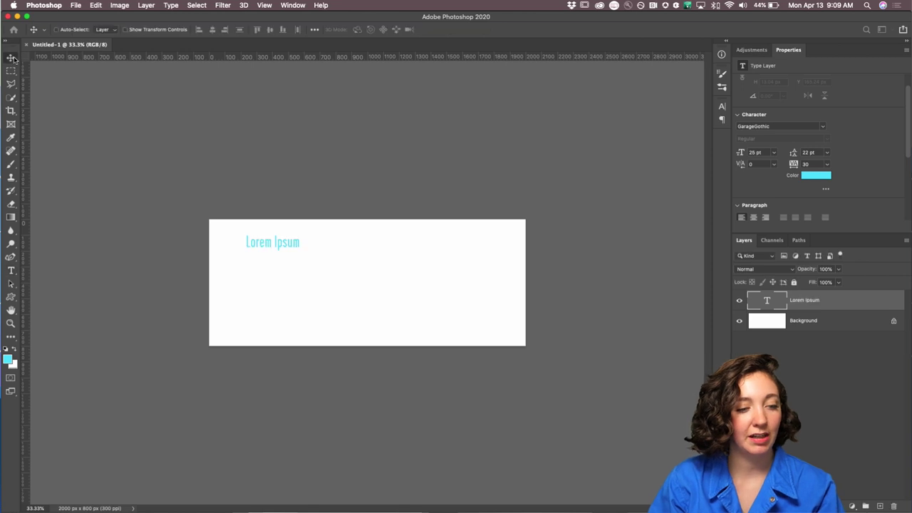
{"action": "key", "text": "Delete"}
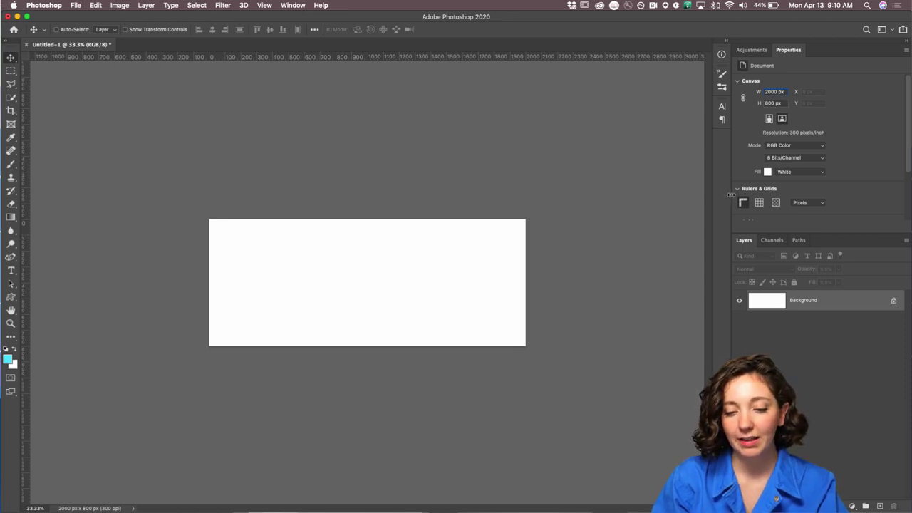
{"action": "mouse_move", "coordinate": [730, 194]}
{"action": "left_mouse_down"}
{"action": "mouse_move", "coordinate": [703, 194]}
{"action": "mouse_move", "coordinate": [774, 198]}
{"action": "mouse_move", "coordinate": [722, 203]}
{"action": "left_mouse_up"}
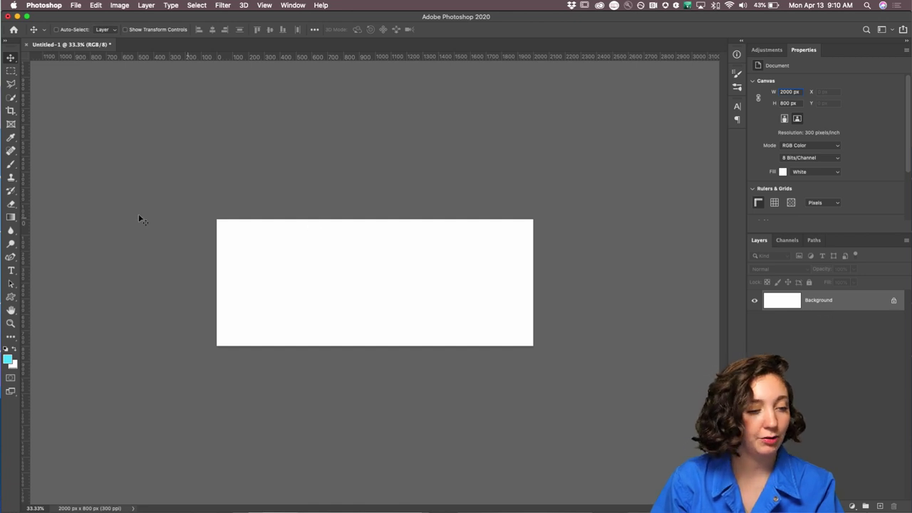
Select the Paint Bucket Tool for solid-colour fills from the fill tool group.
{"action": "left_click_drag", "start_coordinate": [11, 217], "coordinate": [65, 225]}
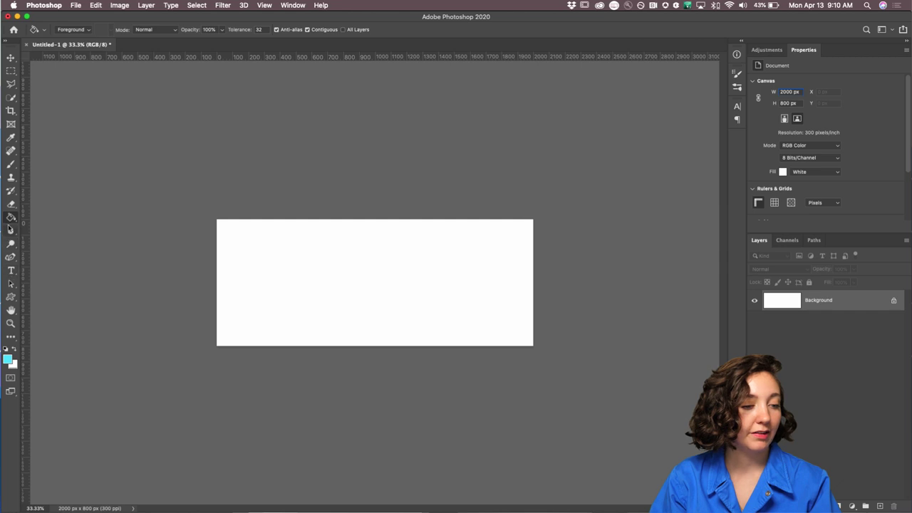
{"action": "left_click", "coordinate": [11, 218]}
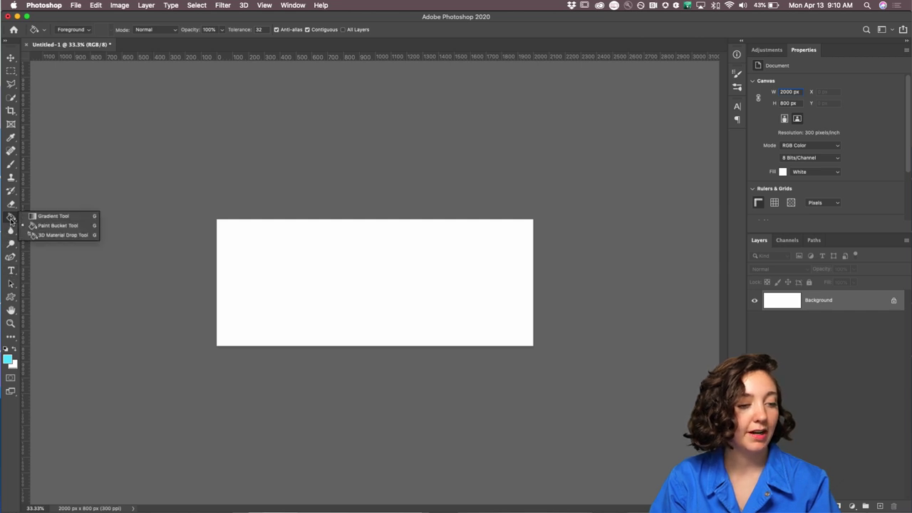
{"action": "left_click", "coordinate": [52, 215]}
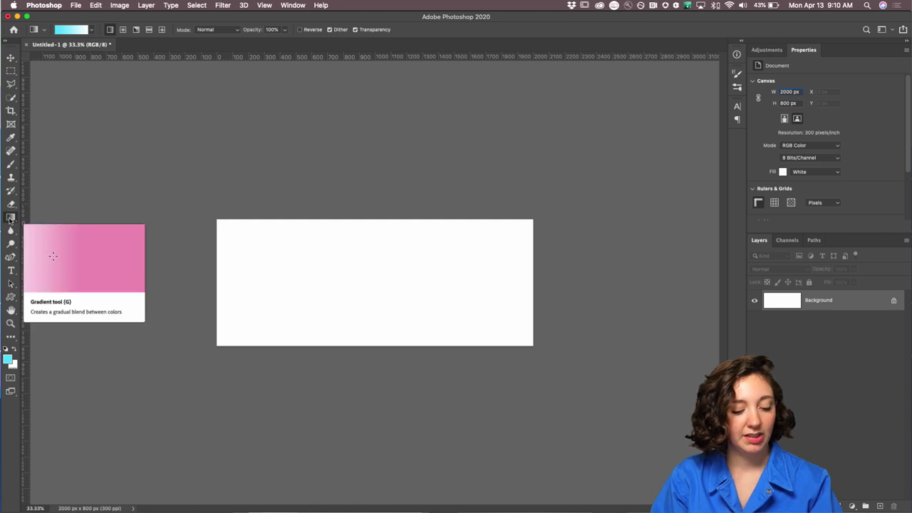
{"action": "key", "text": "shift+g"}
{"action": "key", "text": "shift+g"}
{"action": "key", "text": "shift+g"}
{"action": "key", "text": "shift+g"}
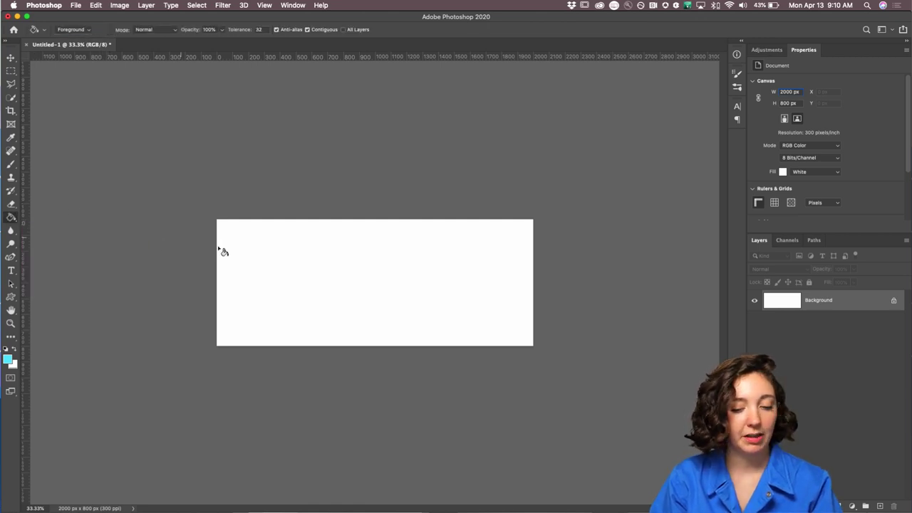
Pick a blue foreground colour in the Color Picker and bucket-fill the white canvas with it.
{"action": "left_click", "coordinate": [7, 359]}
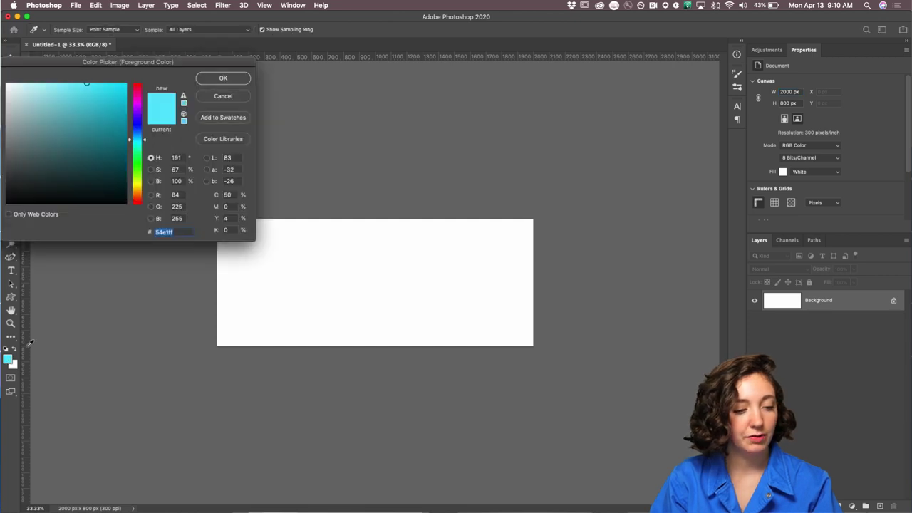
{"action": "left_click", "coordinate": [139, 127]}
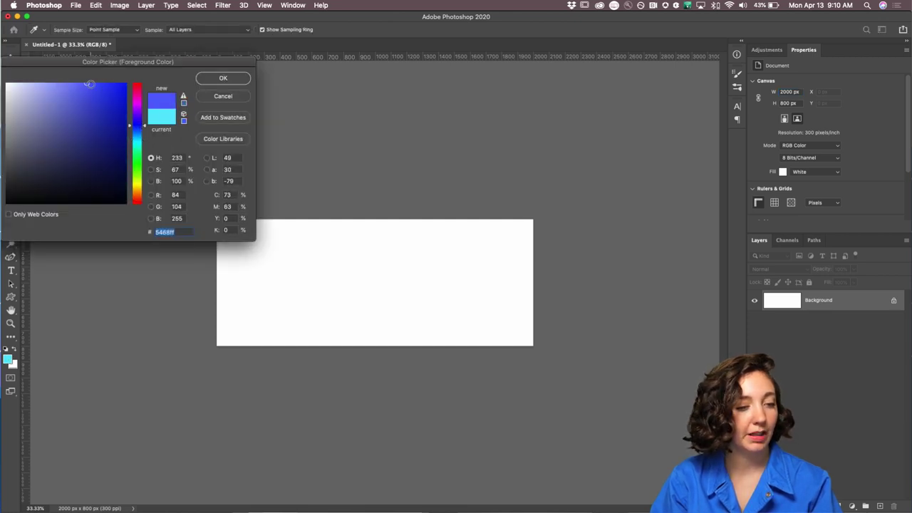
{"action": "left_click", "coordinate": [89, 84]}
{"action": "left_click", "coordinate": [227, 78]}
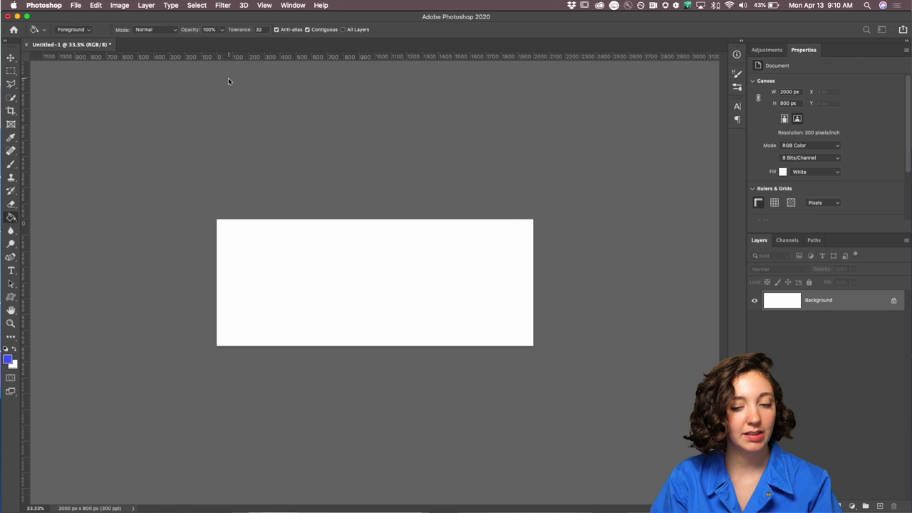
{"action": "left_click", "coordinate": [370, 267]}
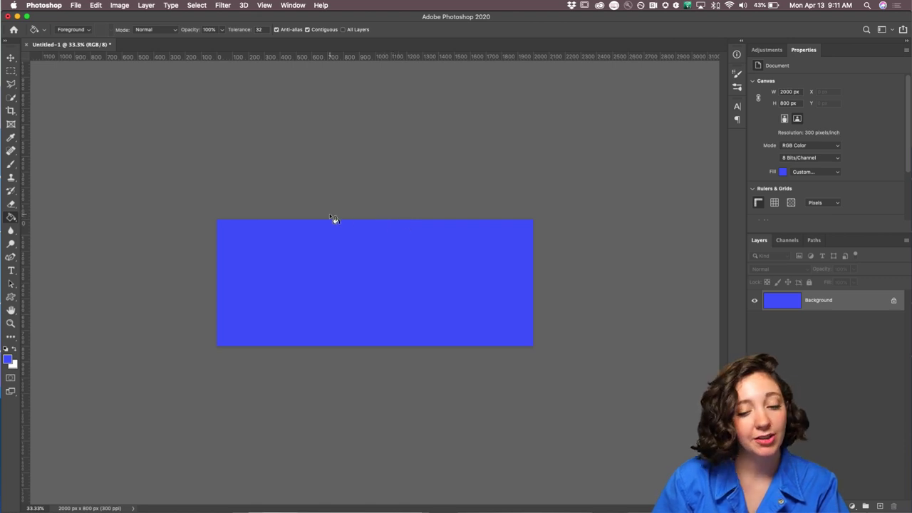
Try Black, Light Gray and Custom as the pasteboard colour around the canvas.
{"action": "right_click", "coordinate": [569, 195]}
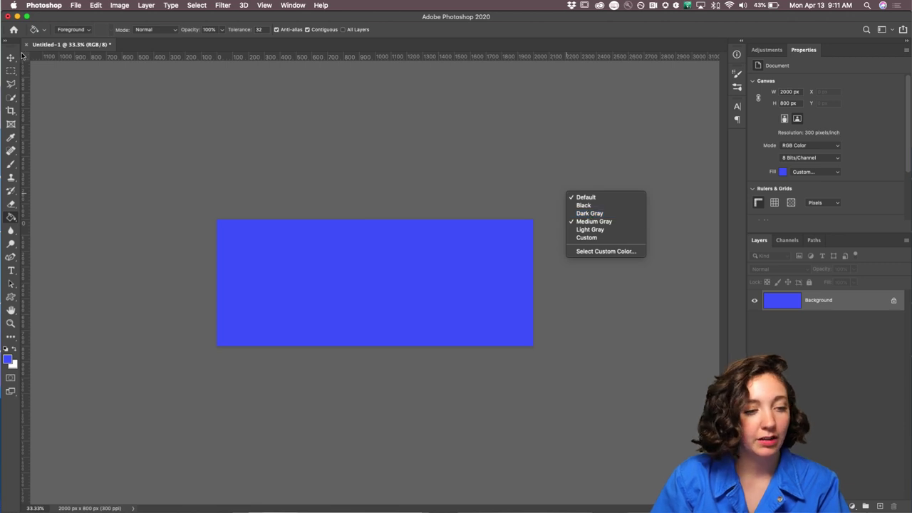
{"action": "left_click", "coordinate": [82, 17]}
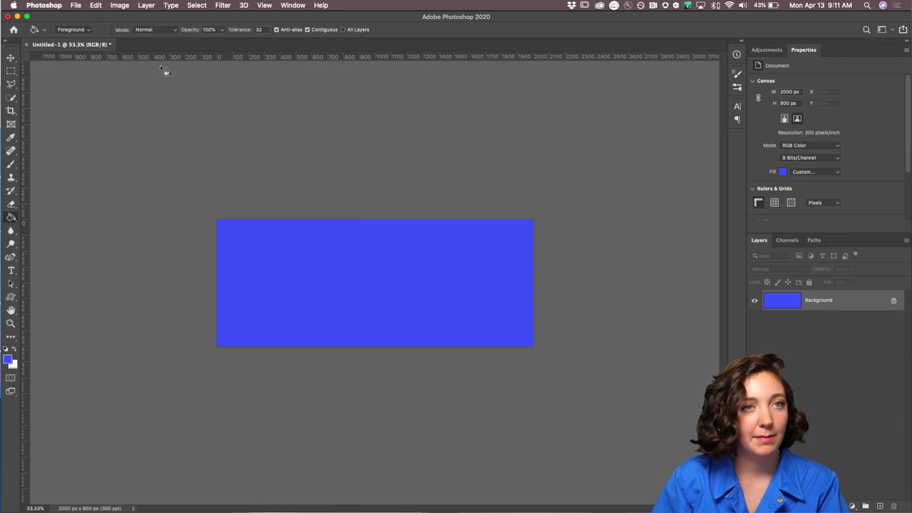
{"action": "right_click", "coordinate": [585, 240]}
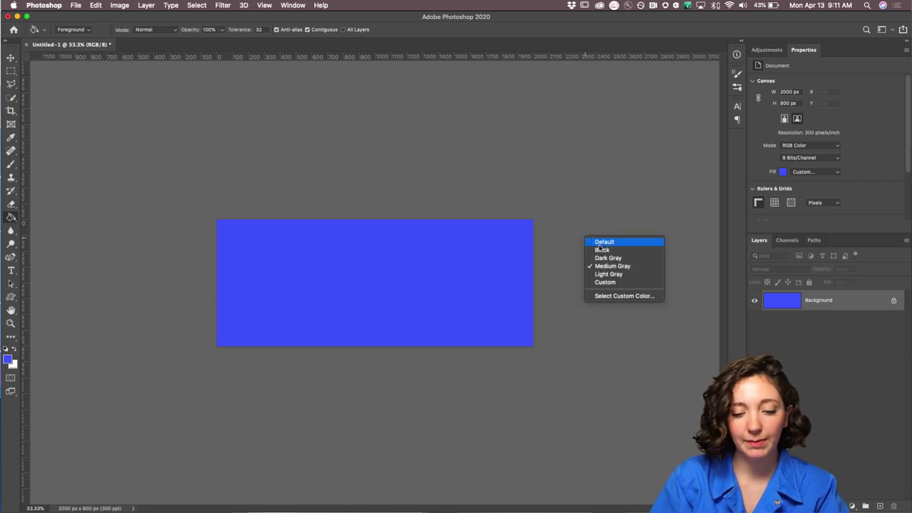
{"action": "left_click", "coordinate": [602, 250]}
{"action": "right_click", "coordinate": [595, 222]}
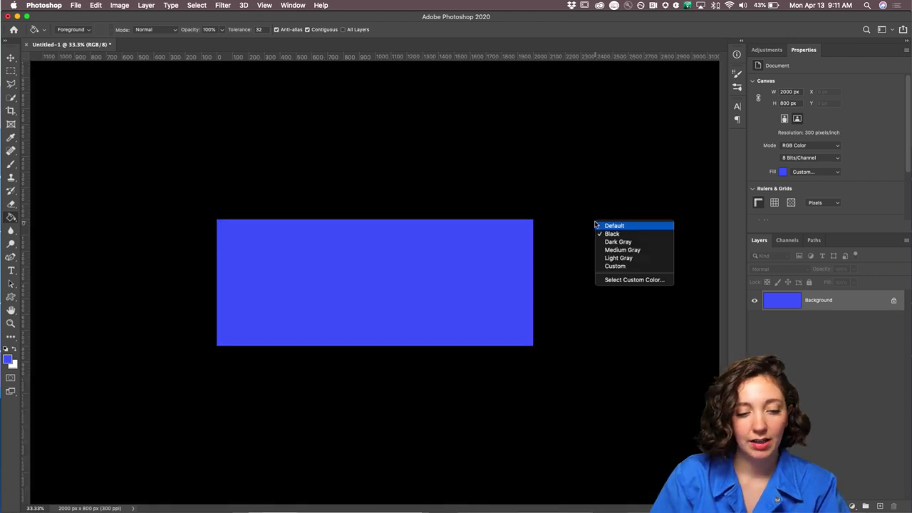
{"action": "left_click", "coordinate": [624, 259]}
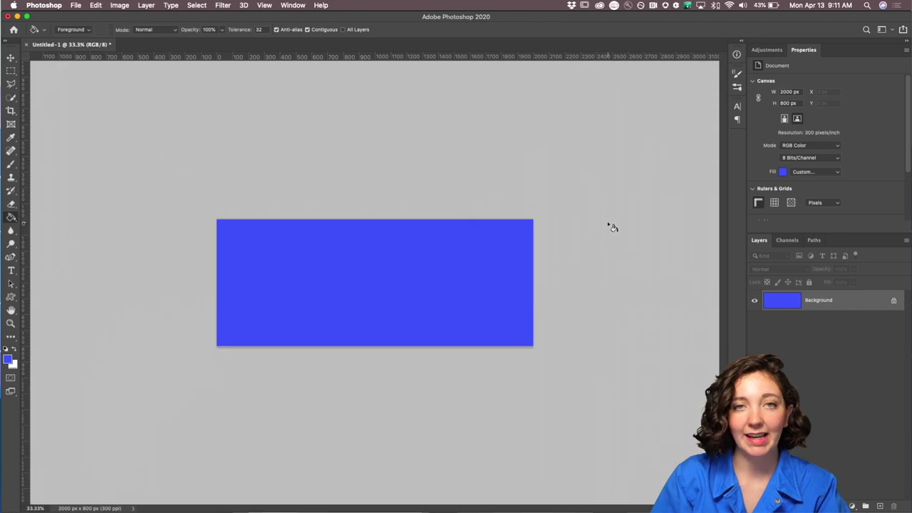
{"action": "right_click", "coordinate": [609, 226]}
{"action": "left_click", "coordinate": [633, 268]}
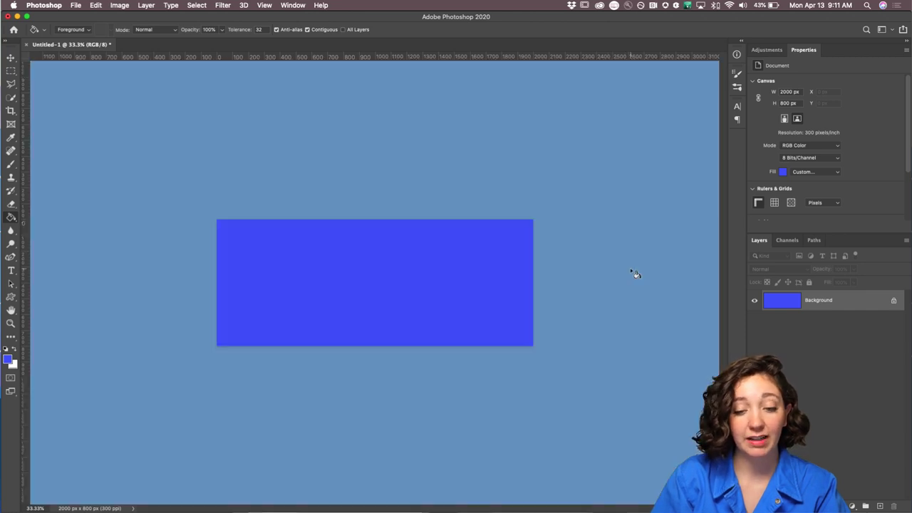
Set the pasteboard back to black and zoom the canvas to 50%.
{"action": "right_click", "coordinate": [609, 220]}
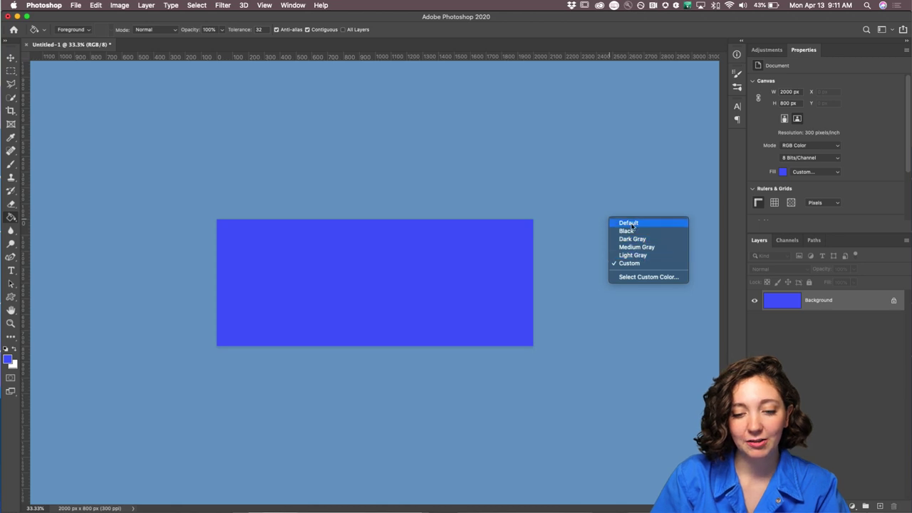
{"action": "left_click", "coordinate": [631, 232]}
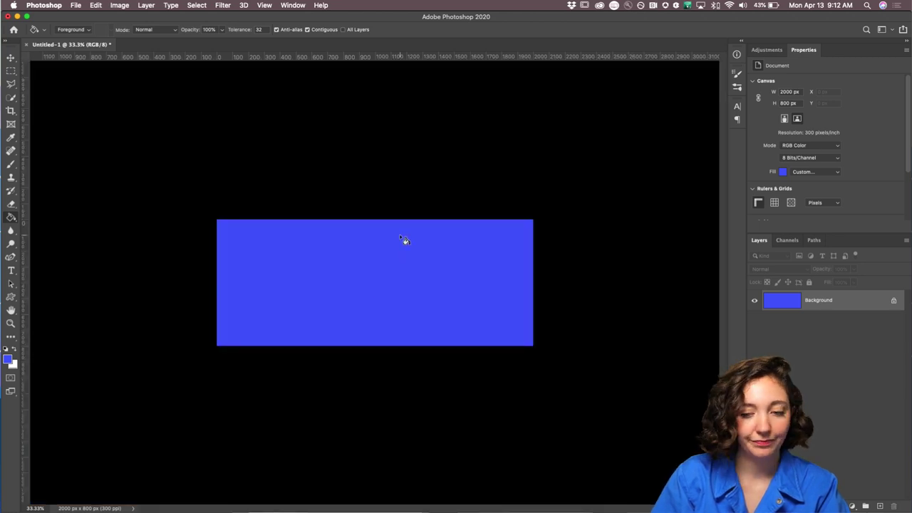
{"action": "key", "text": "super+equal"}
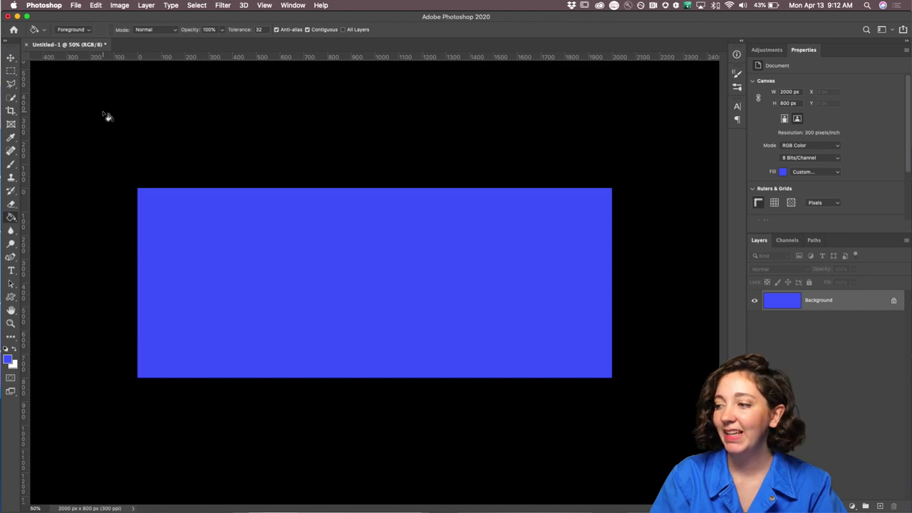
{"action": "key", "text": "t"}
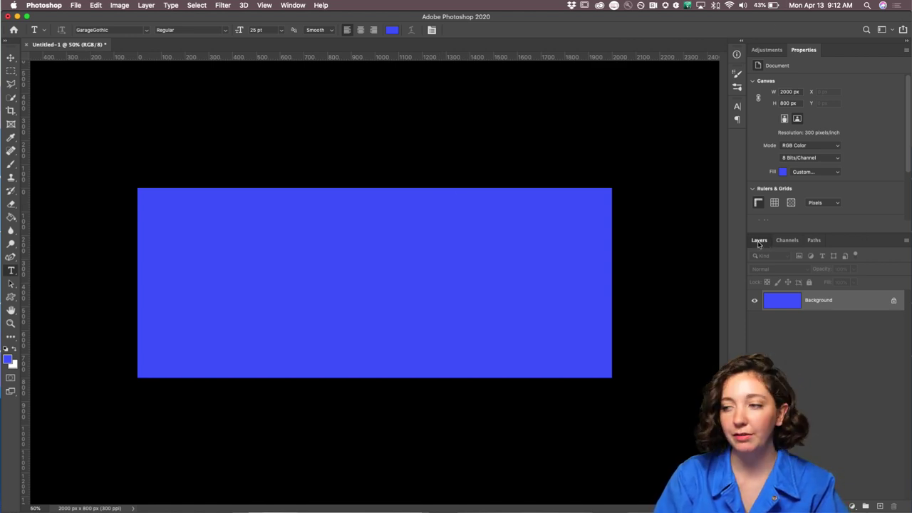
Dock the Layers panel on the left and start a horizontal text layer on the canvas.
{"action": "left_click_drag", "start_coordinate": [759, 243], "coordinate": [43, 67]}
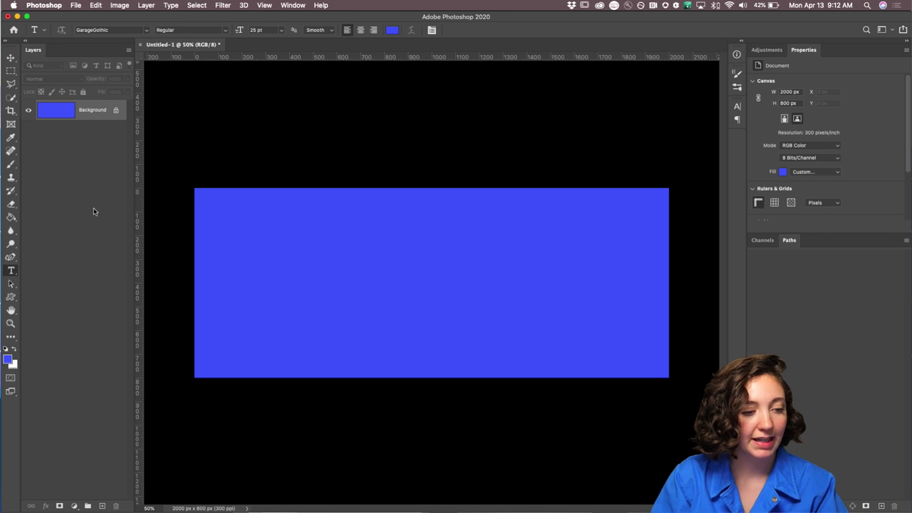
{"action": "left_click", "coordinate": [11, 270]}
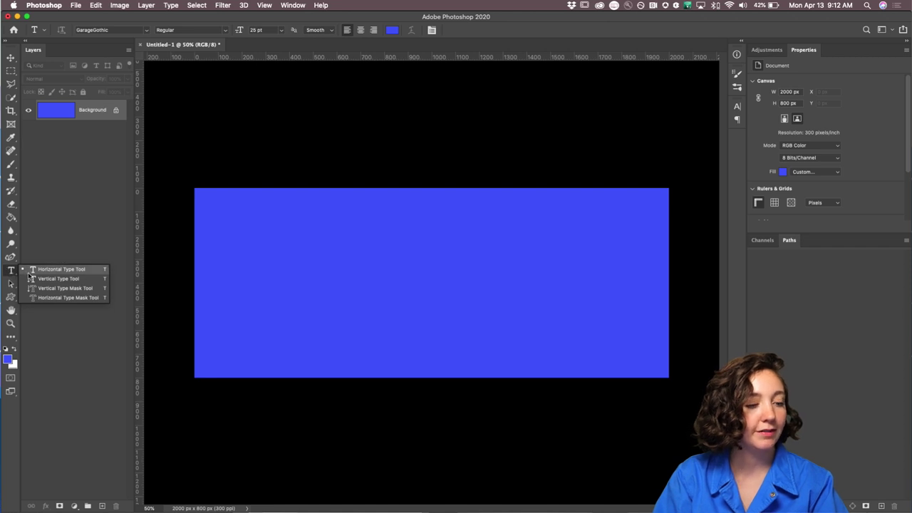
{"action": "left_click", "coordinate": [61, 269]}
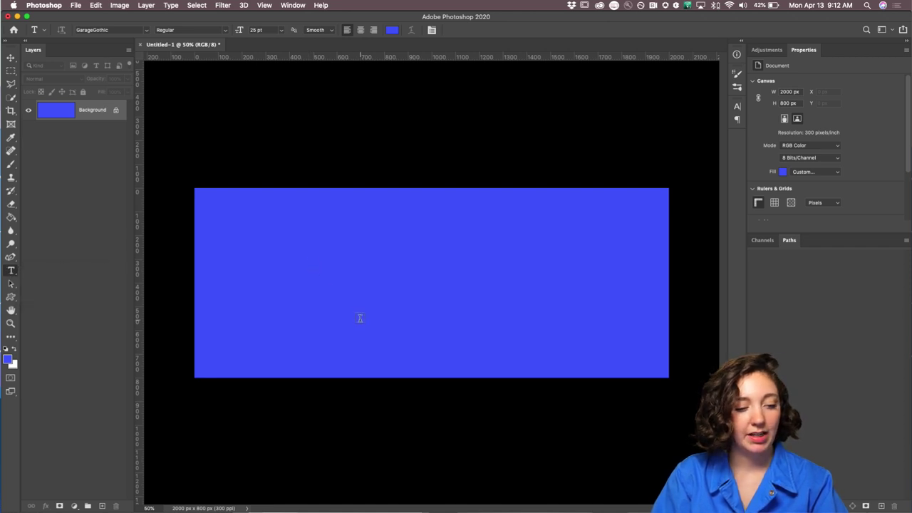
{"action": "left_click", "coordinate": [350, 279]}
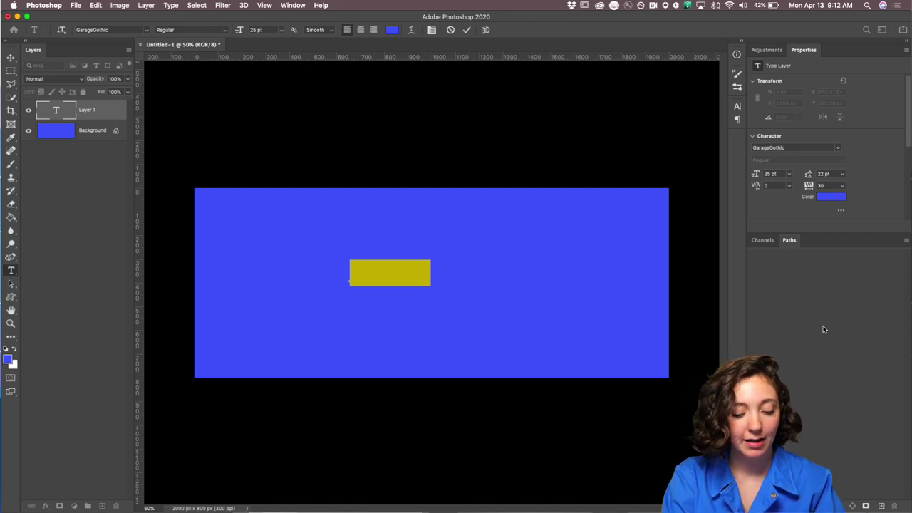
Type PLAY in pale lavender #bdc5ff, add @ HOME on a second line, and commit.
{"action": "key", "text": "BackSpace"}
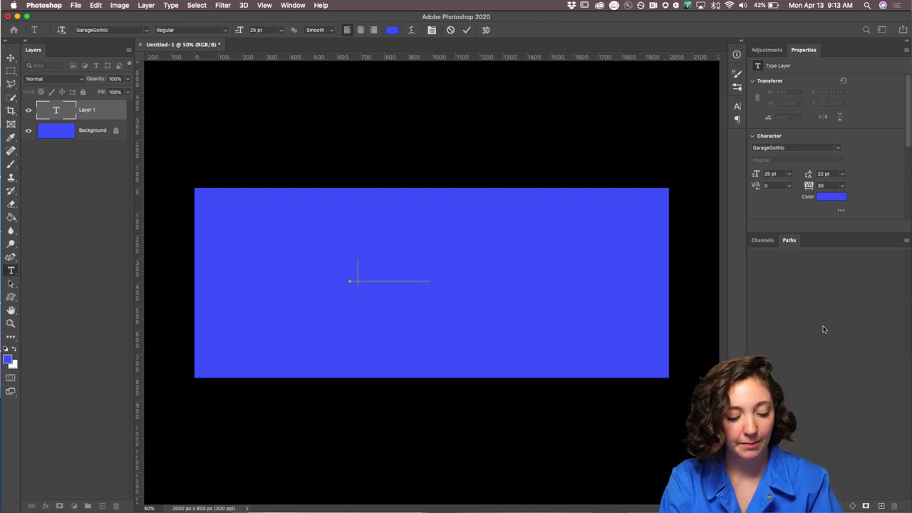
{"action": "type", "text": "Hi"}
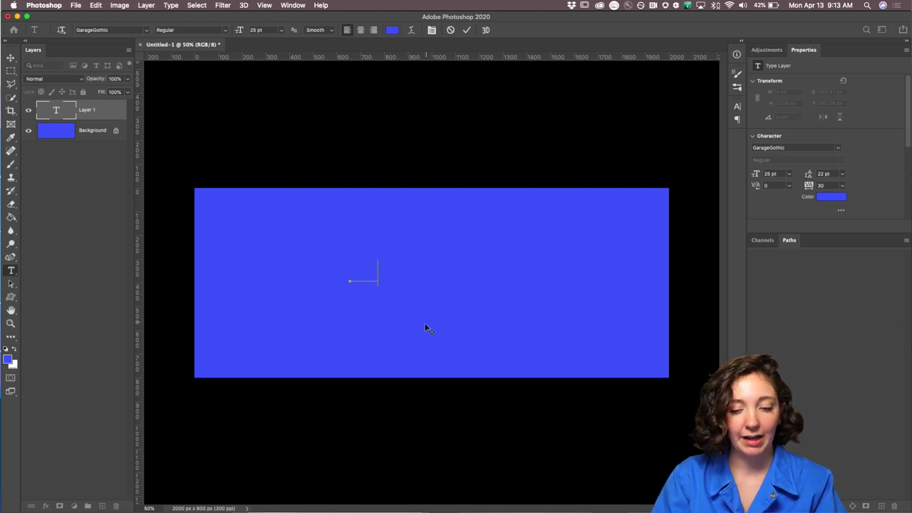
{"action": "double_click", "coordinate": [367, 273]}
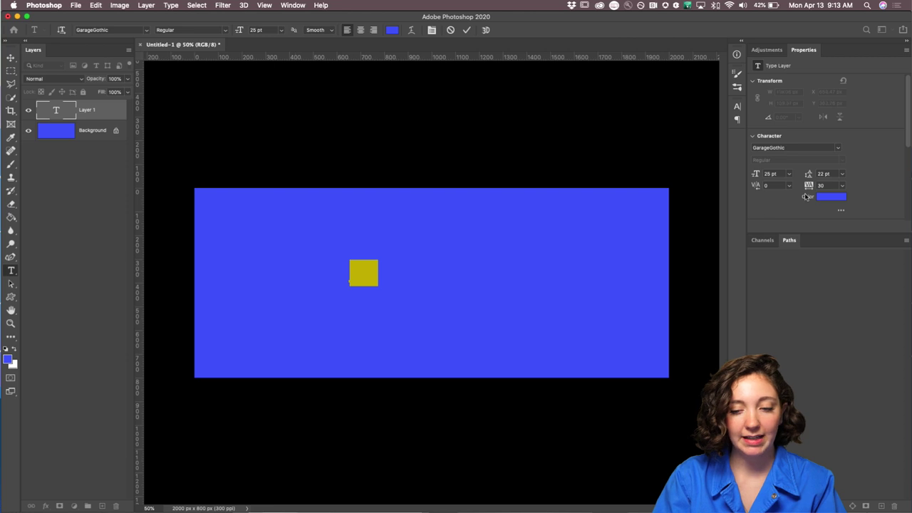
{"action": "left_click", "coordinate": [832, 197]}
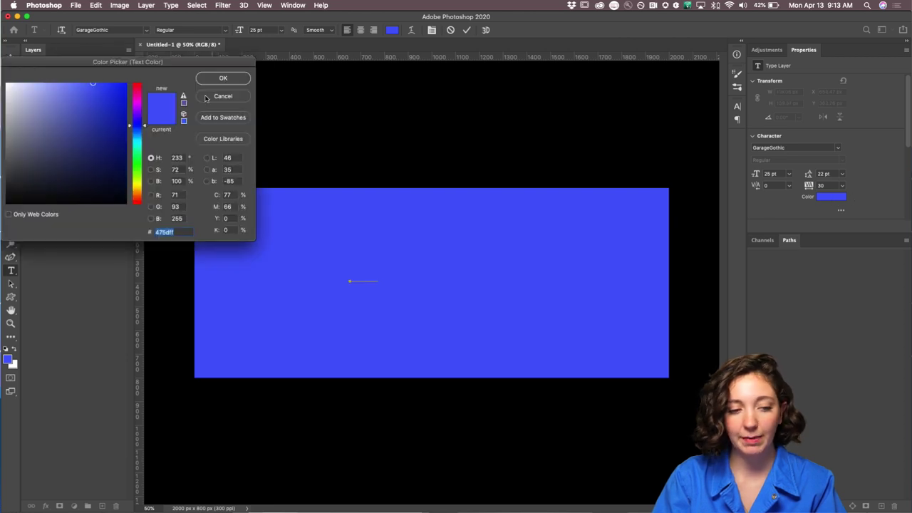
{"action": "left_click_drag", "start_coordinate": [64, 83], "coordinate": [30, 73]}
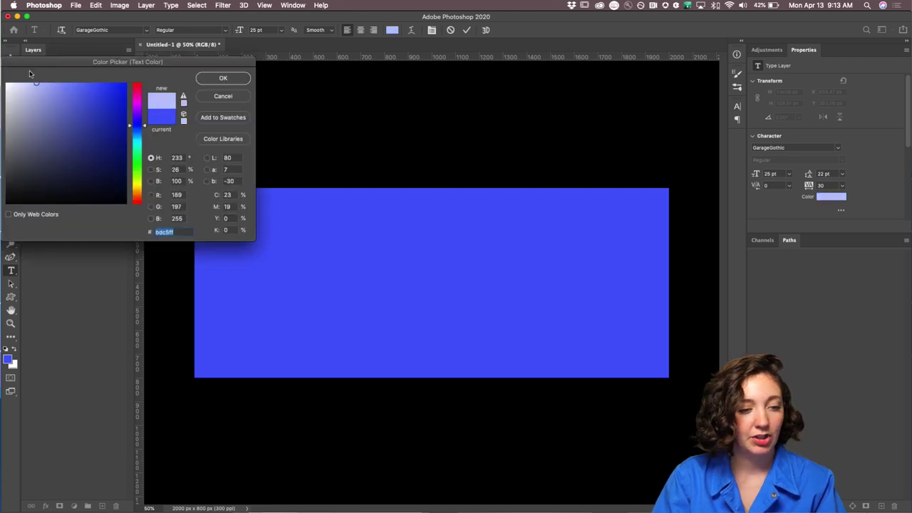
{"action": "left_click", "coordinate": [222, 78]}
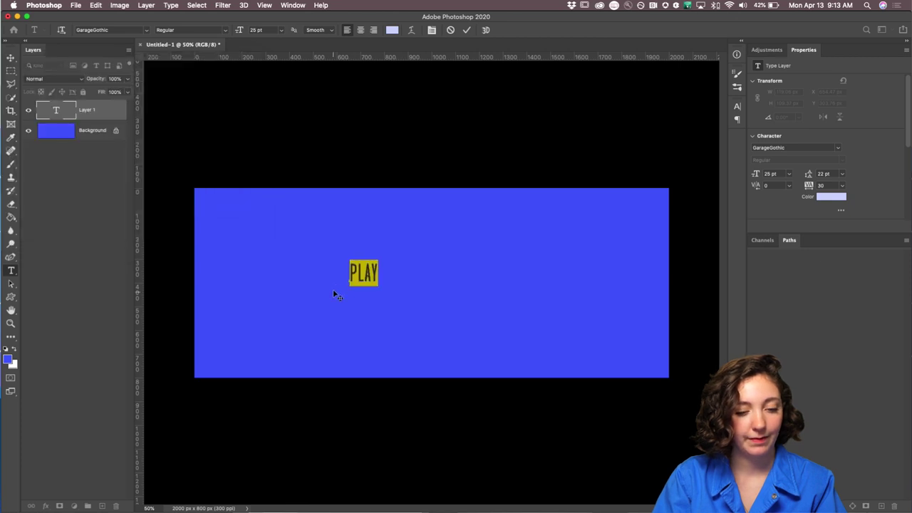
{"action": "left_click", "coordinate": [374, 272]}
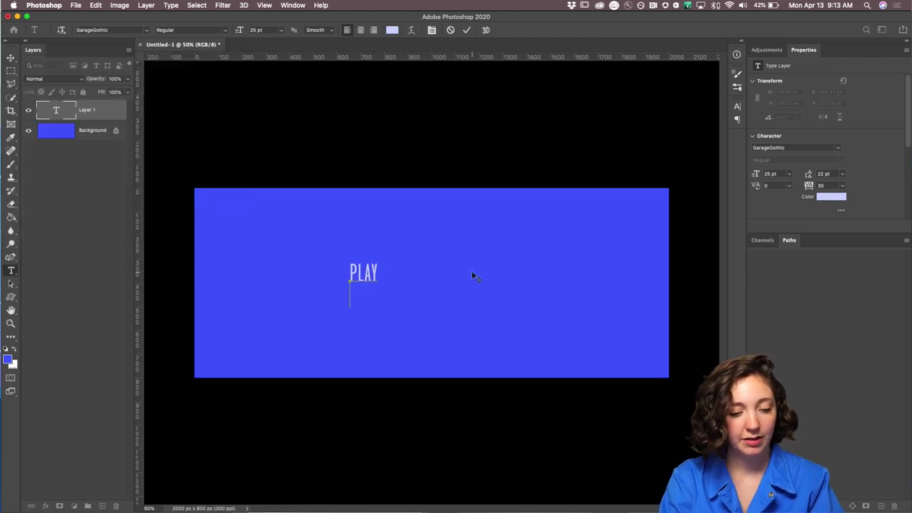
{"action": "type", "text": "@ HOME"}
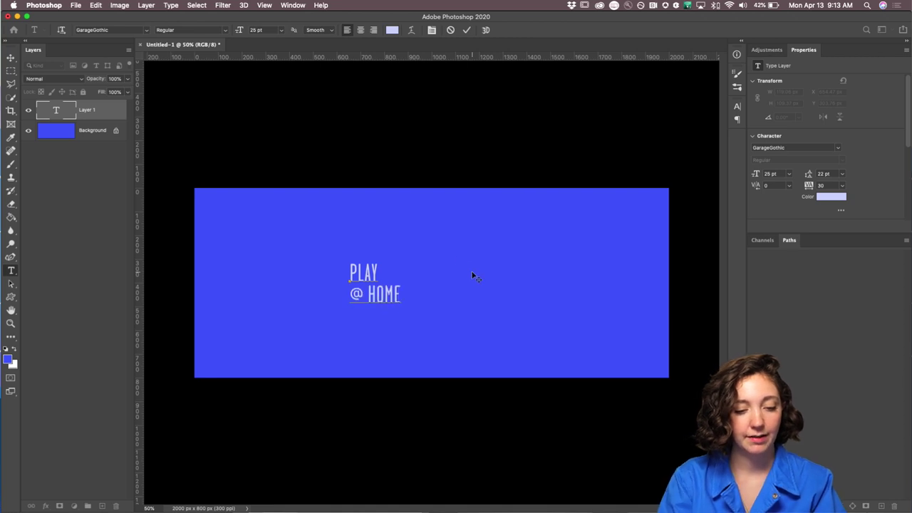
{"action": "left_click", "coordinate": [11, 57]}
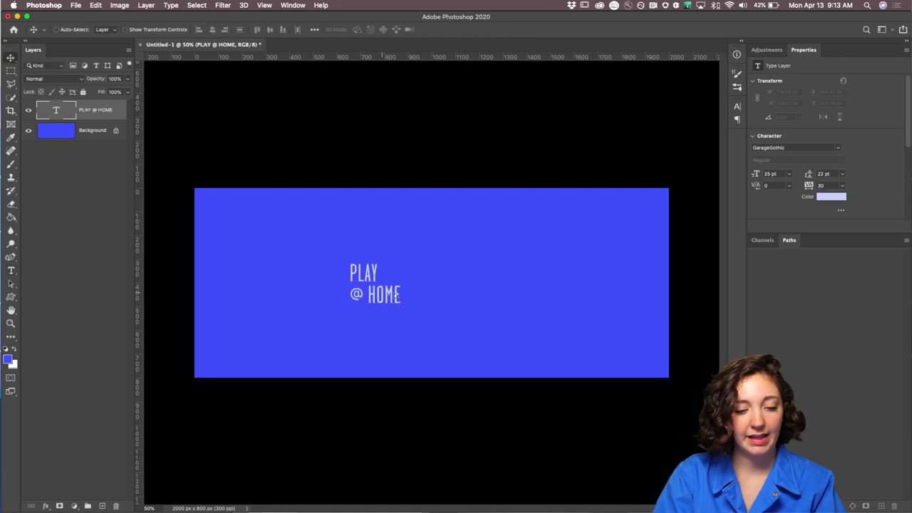
Move the PLAY @ HOME text near the canvas centre, undoing a trial enlargement.
{"action": "left_click_drag", "start_coordinate": [396, 295], "coordinate": [450, 296]}
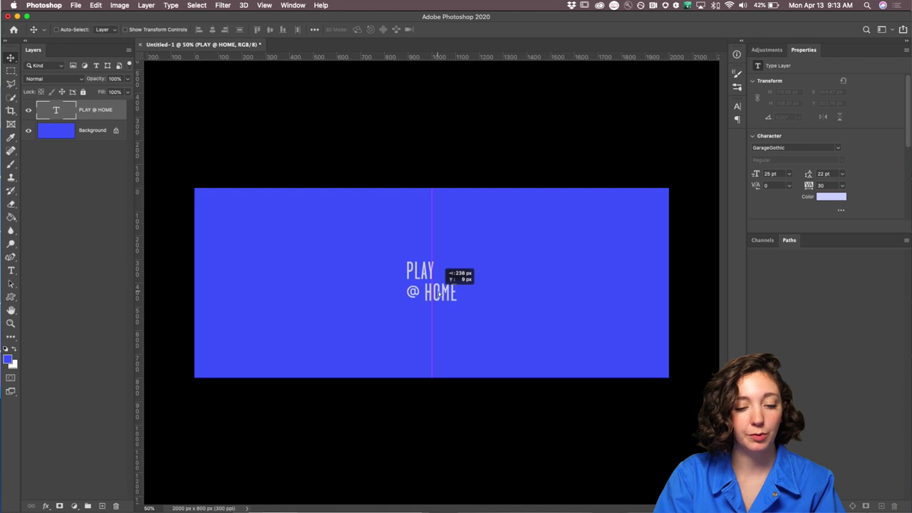
{"action": "mouse_move", "coordinate": [440, 292]}
{"action": "left_mouse_down"}
{"action": "mouse_move", "coordinate": [421, 279]}
{"action": "mouse_move", "coordinate": [428, 300]}
{"action": "left_mouse_up"}
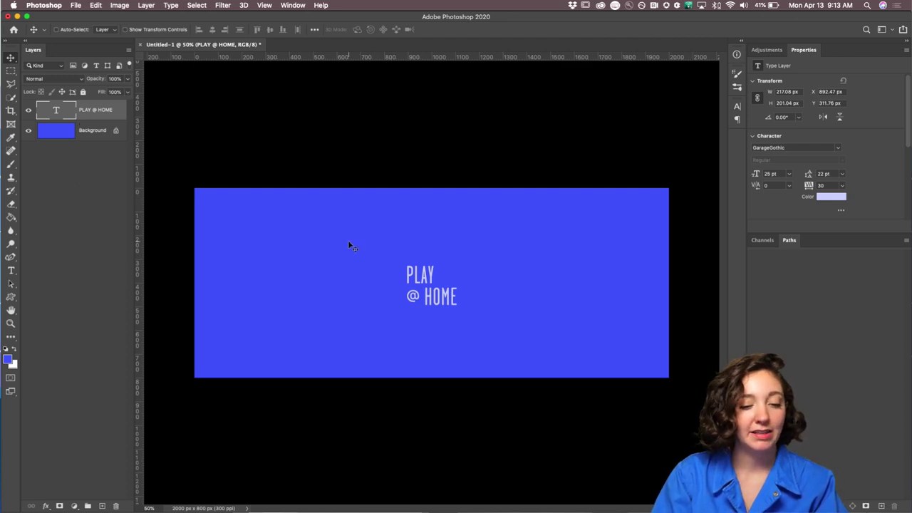
{"action": "key", "text": "ctrl+t"}
{"action": "left_click_drag", "start_coordinate": [461, 259], "coordinate": [525, 246]}
{"action": "key", "text": "Return"}
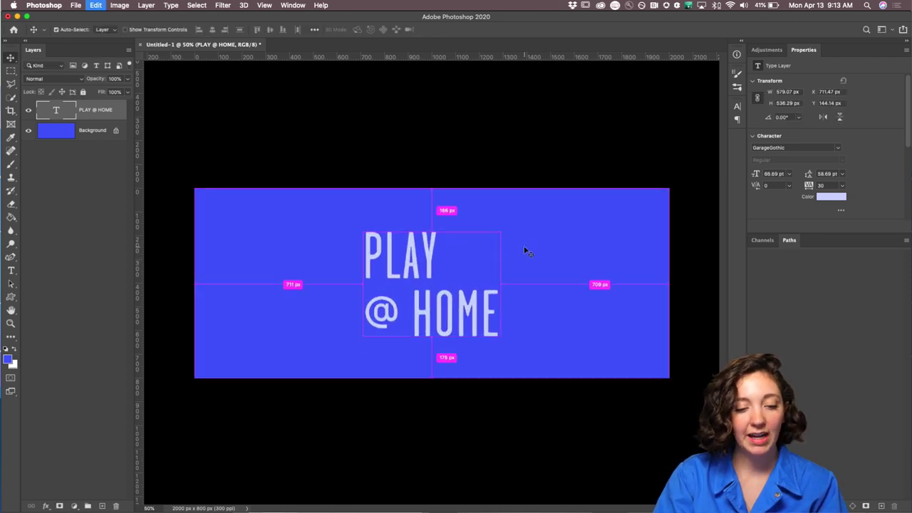
{"action": "key", "text": "ctrl+z"}
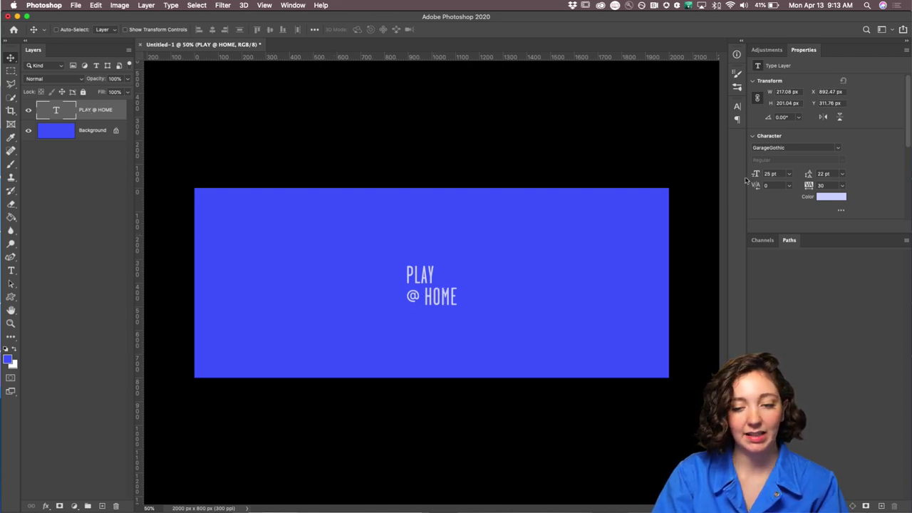
Set the title to 71 pt size, 60 pt leading and -10 tracking, and shift it left.
{"action": "left_click_drag", "start_coordinate": [753, 178], "coordinate": [810, 178]}
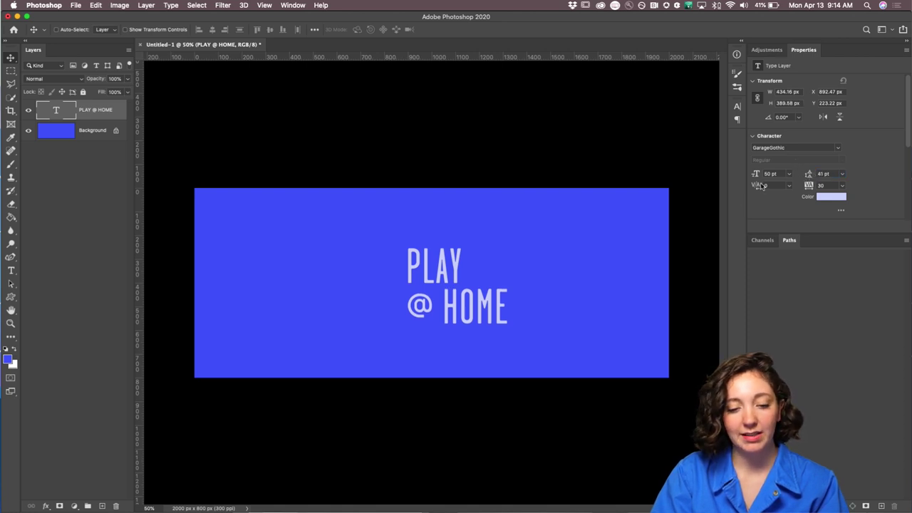
{"action": "left_click_drag", "start_coordinate": [757, 174], "coordinate": [818, 175]}
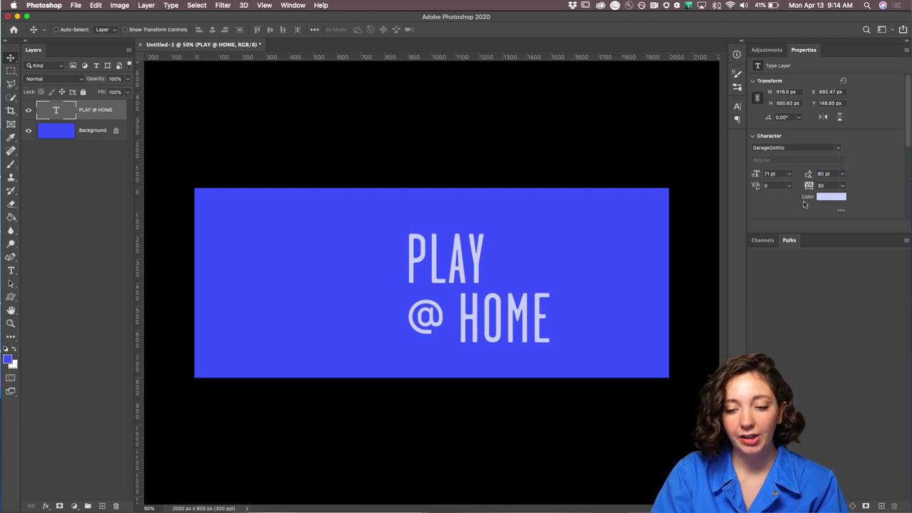
{"action": "left_click_drag", "start_coordinate": [812, 186], "coordinate": [811, 187]}
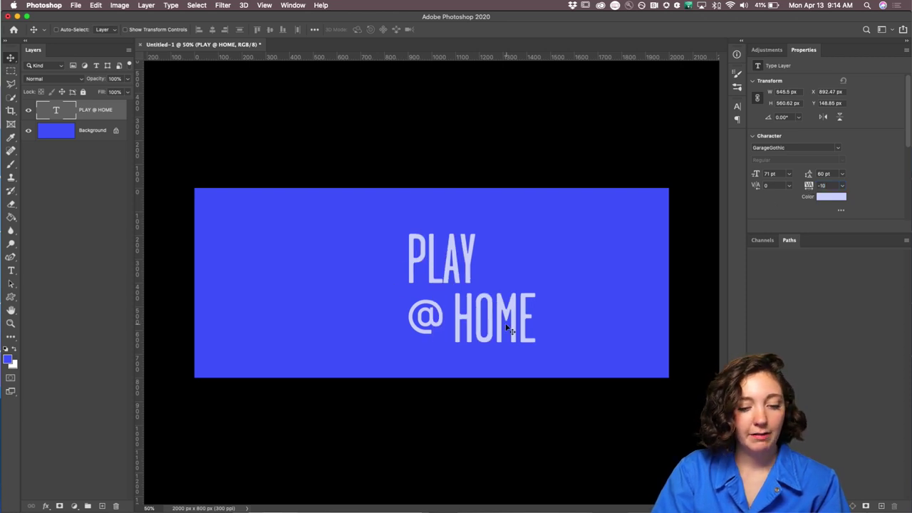
{"action": "left_click_drag", "start_coordinate": [506, 325], "coordinate": [466, 325]}
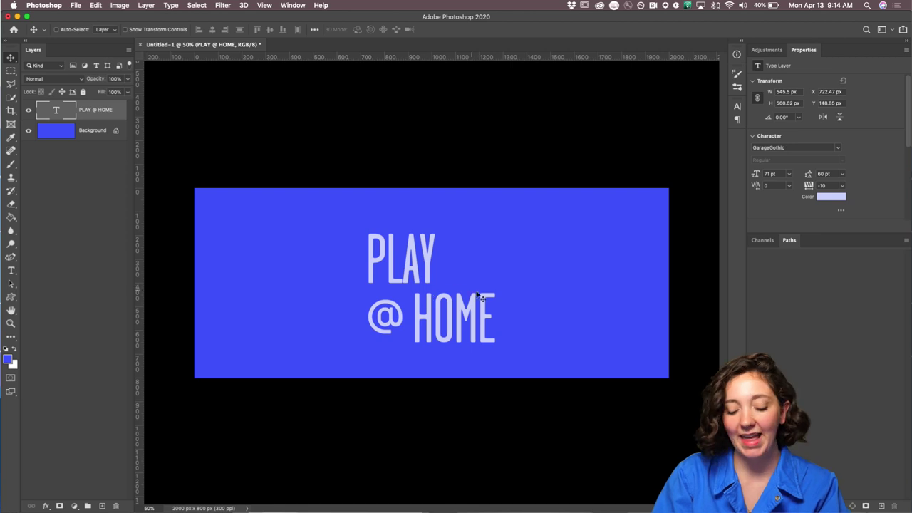
{"action": "key", "text": "t"}
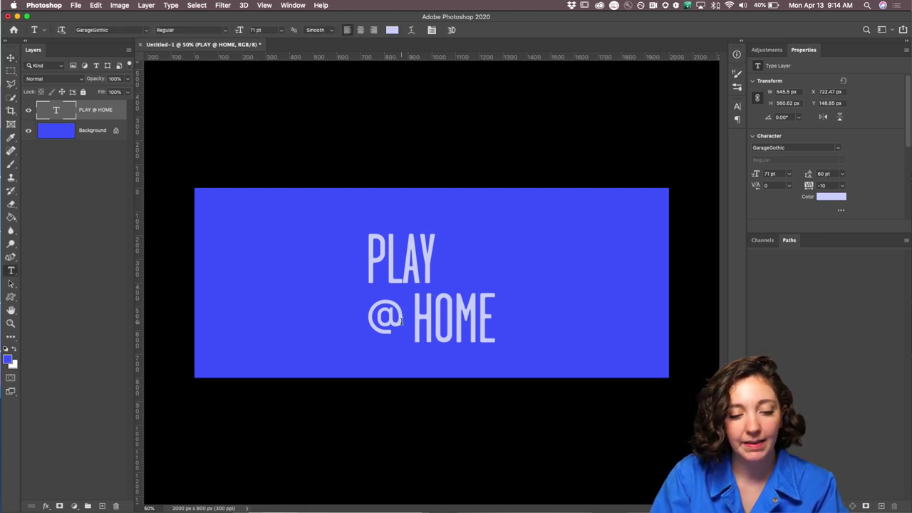
Enlarge the @ to 90 pt, set 70 pt leading and 50 tracking, and move the title up-left.
{"action": "left_click_drag", "start_coordinate": [401, 321], "coordinate": [372, 322]}
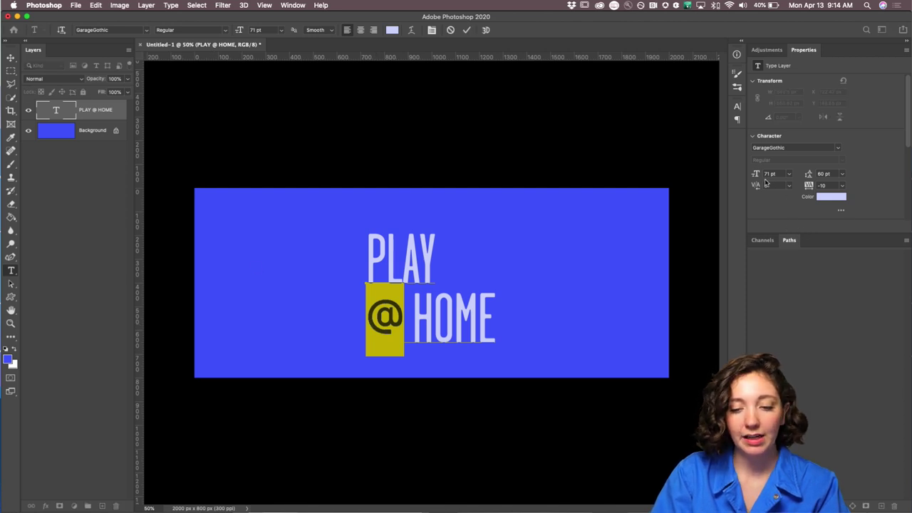
{"action": "left_click_drag", "start_coordinate": [755, 175], "coordinate": [762, 174]}
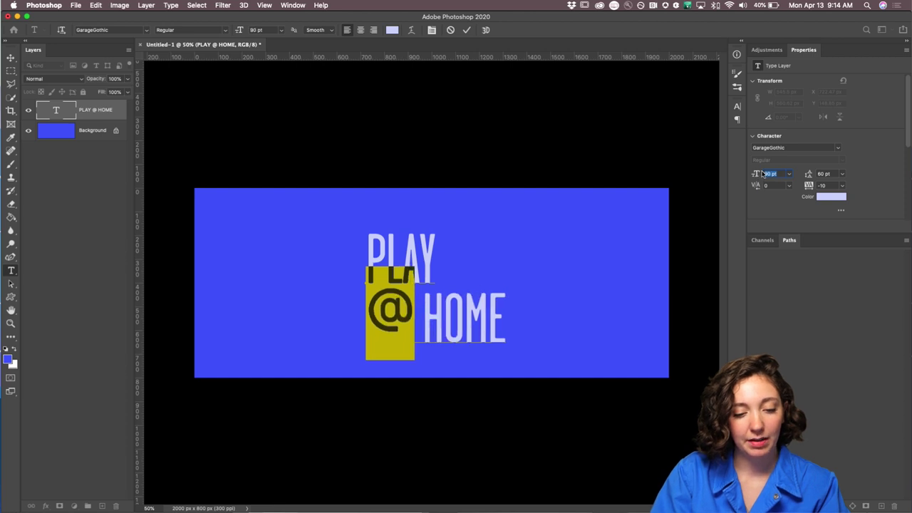
{"action": "left_click", "coordinate": [412, 317]}
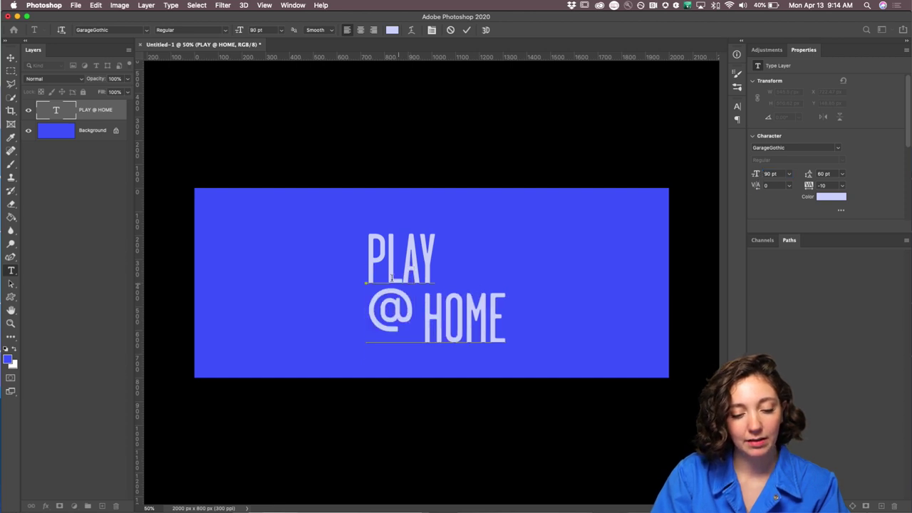
{"action": "left_click_drag", "start_coordinate": [807, 177], "coordinate": [809, 177]}
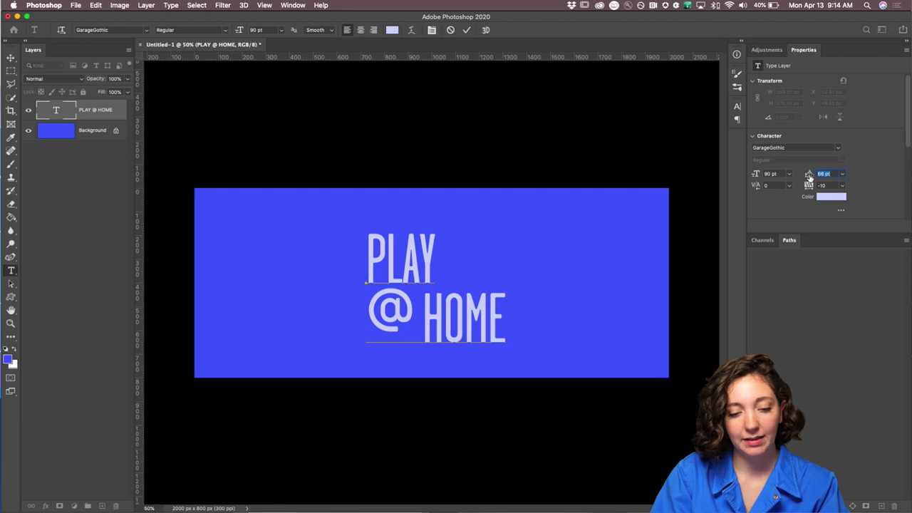
{"action": "left_click", "coordinate": [11, 58]}
{"action": "left_click_drag", "start_coordinate": [809, 177], "coordinate": [809, 176]}
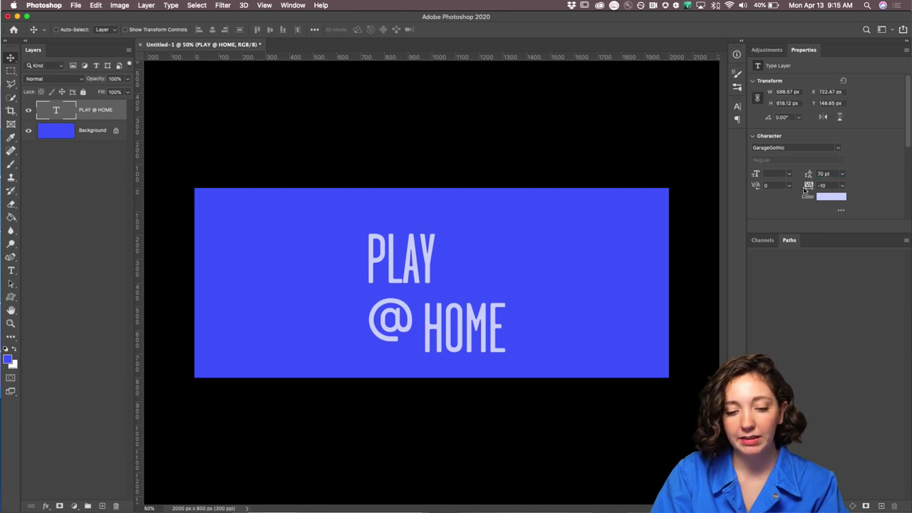
{"action": "left_click_drag", "start_coordinate": [805, 188], "coordinate": [806, 189]}
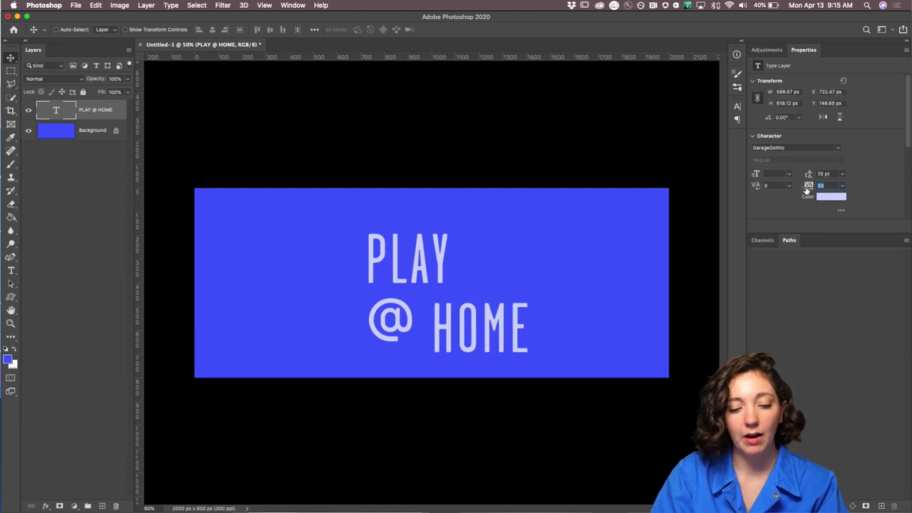
{"action": "key", "text": "Return"}
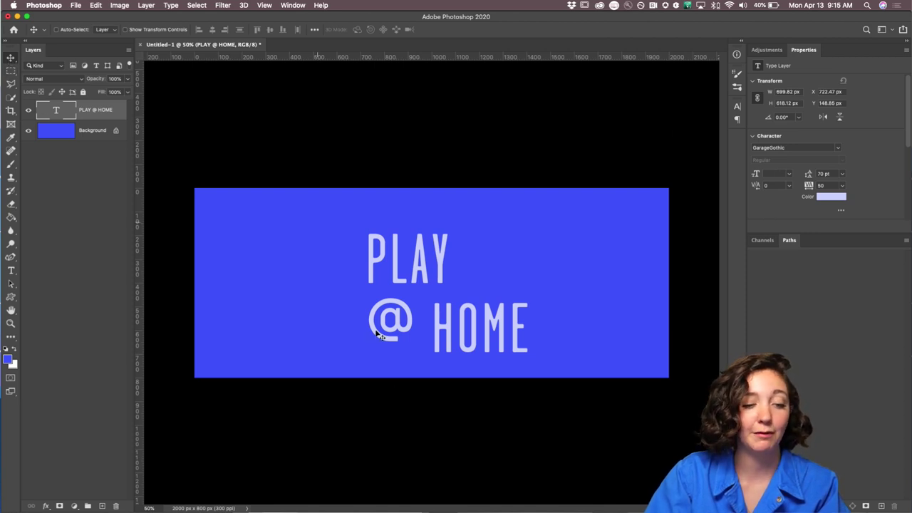
{"action": "left_click_drag", "start_coordinate": [465, 341], "coordinate": [449, 332]}
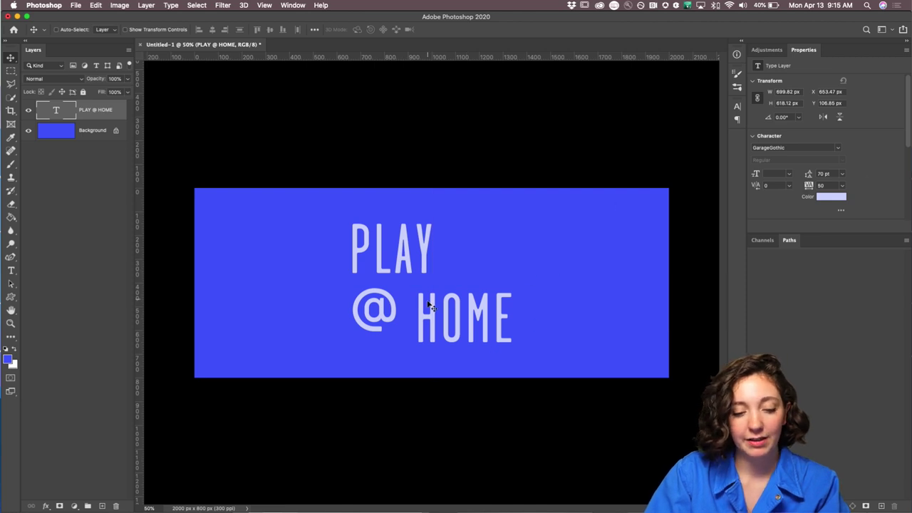
Tighten the tracking of HOME and PLAY to 10 and commit the text.
{"action": "key", "text": "t"}
{"action": "left_click_drag", "start_coordinate": [418, 313], "coordinate": [522, 322]}
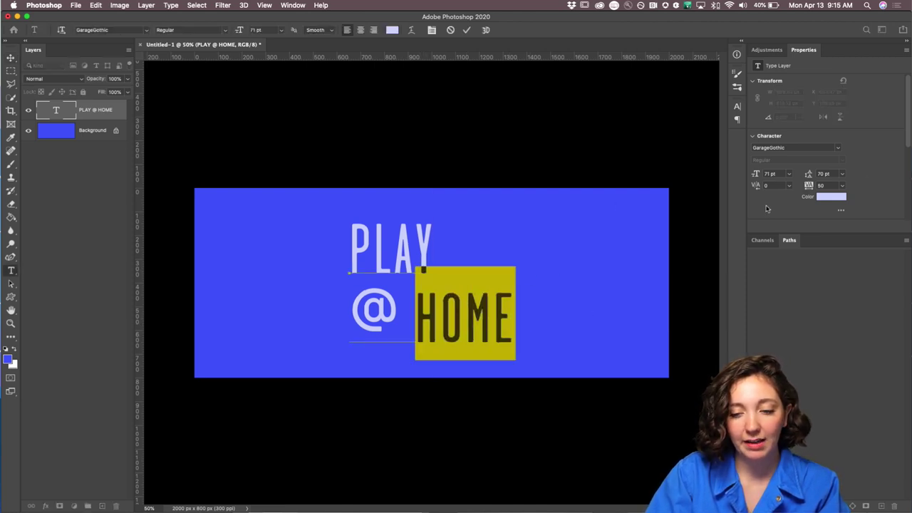
{"action": "left_click_drag", "start_coordinate": [812, 188], "coordinate": [802, 187]}
{"action": "left_click", "coordinate": [401, 246]}
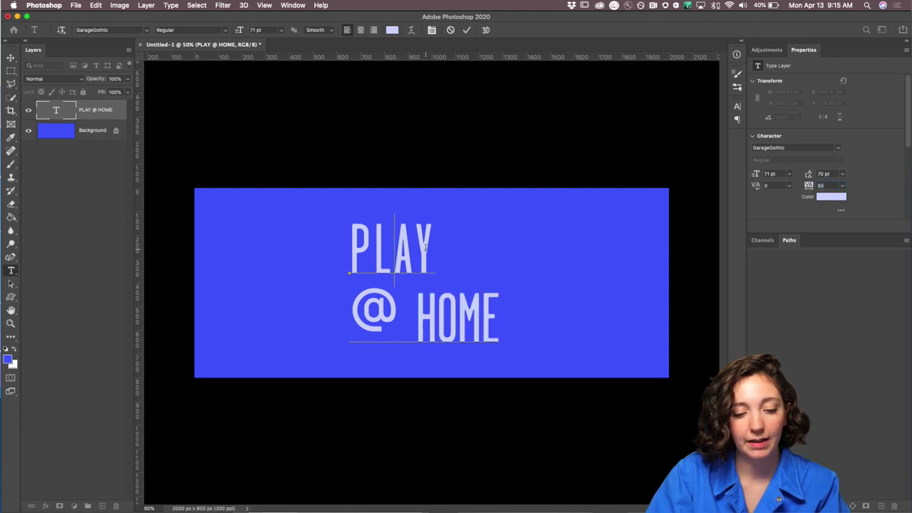
{"action": "left_click_drag", "start_coordinate": [425, 247], "coordinate": [351, 248]}
{"action": "left_click_drag", "start_coordinate": [809, 186], "coordinate": [810, 189]}
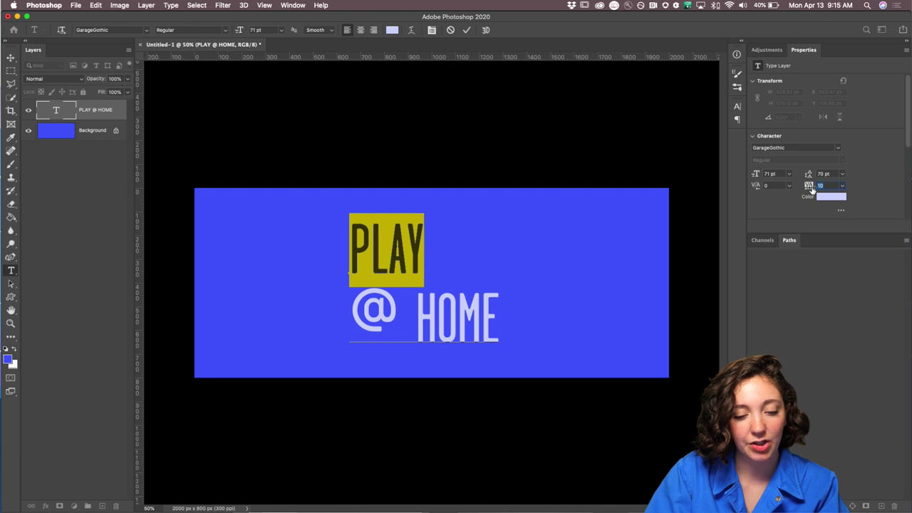
{"action": "left_click", "coordinate": [11, 57]}
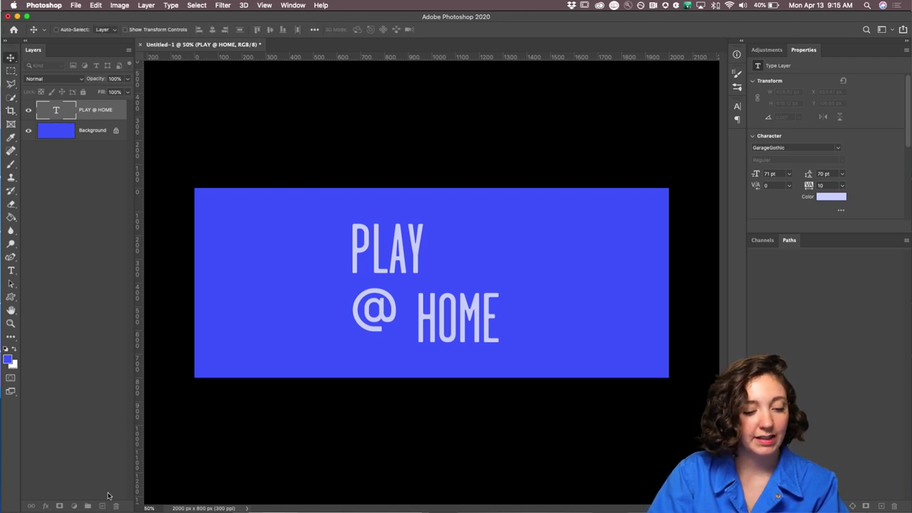
Add a new Layer 1 and paint rough brush strokes across the banner.
{"action": "key", "text": "super+n"}
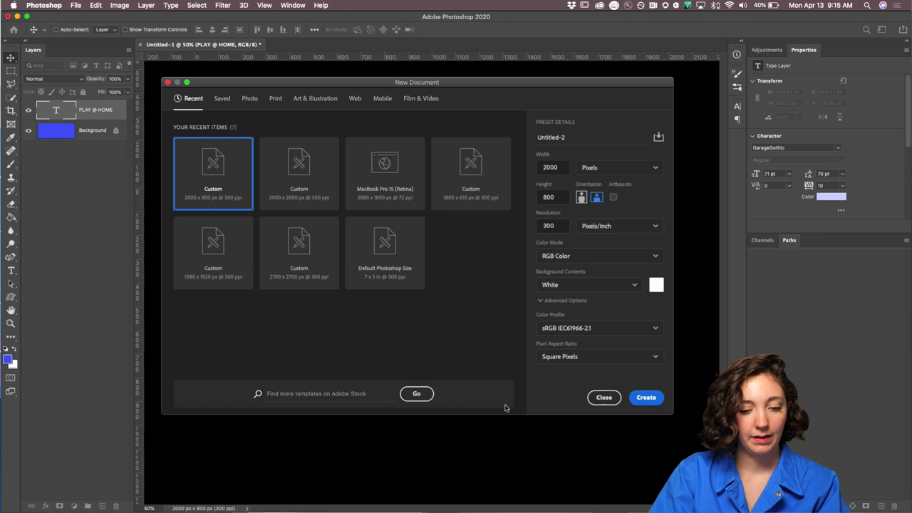
{"action": "left_click", "coordinate": [602, 397]}
{"action": "key", "text": "shift+super+n"}
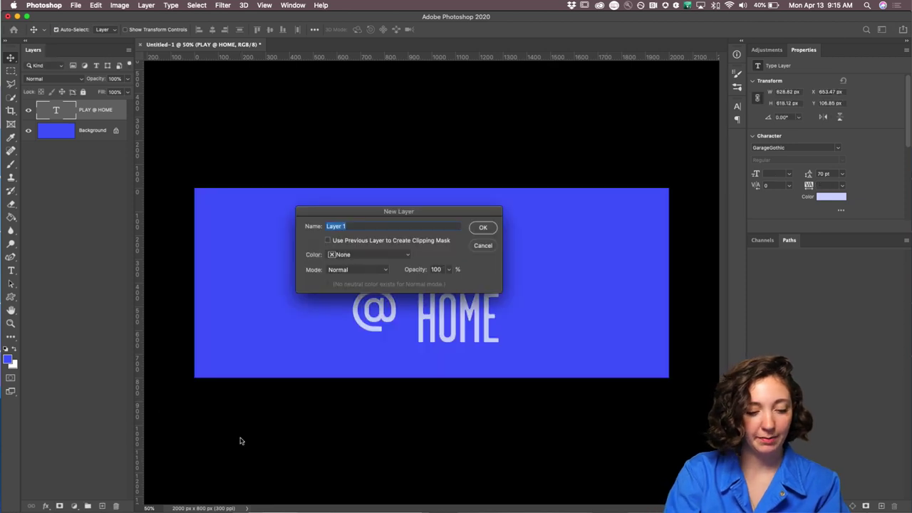
{"action": "left_click", "coordinate": [483, 228]}
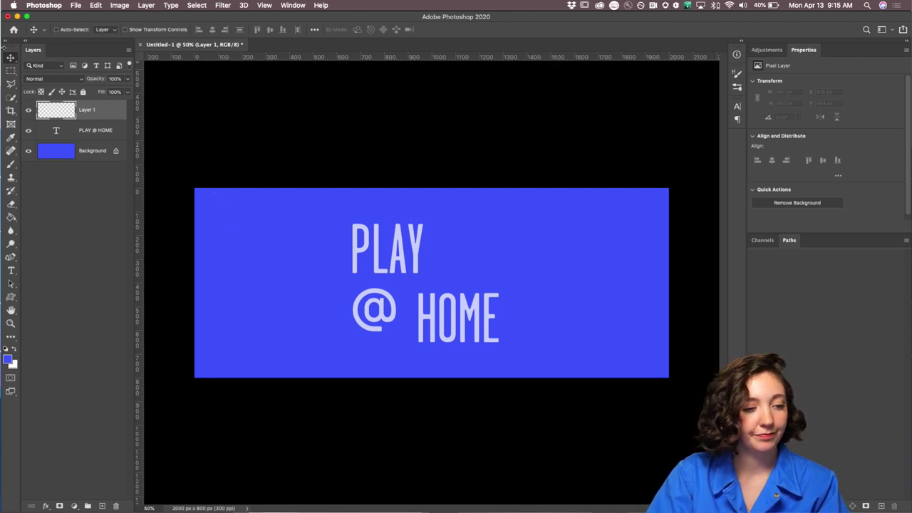
{"action": "left_click", "coordinate": [11, 165]}
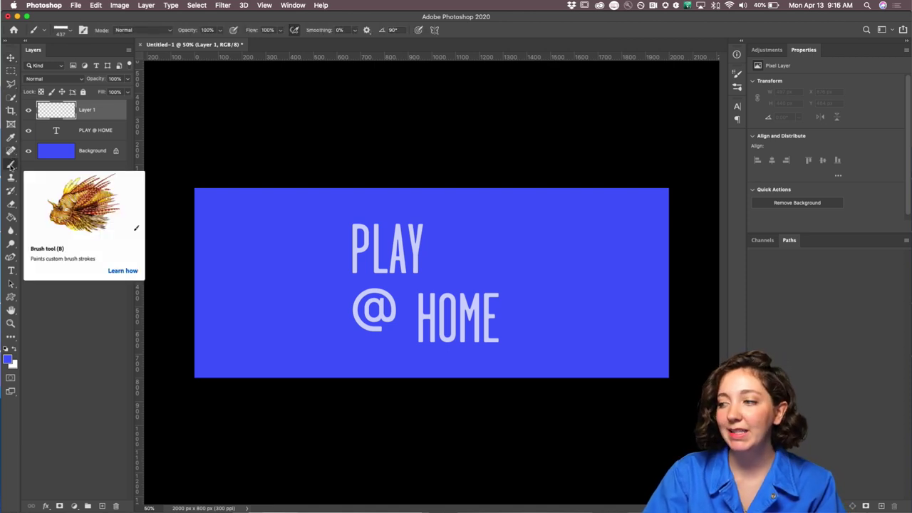
{"action": "left_click", "coordinate": [63, 31]}
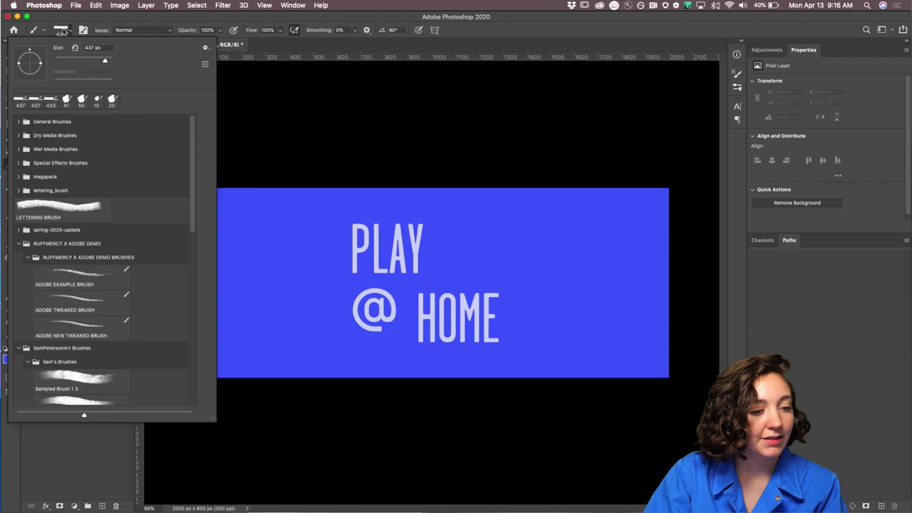
{"action": "left_click", "coordinate": [60, 32]}
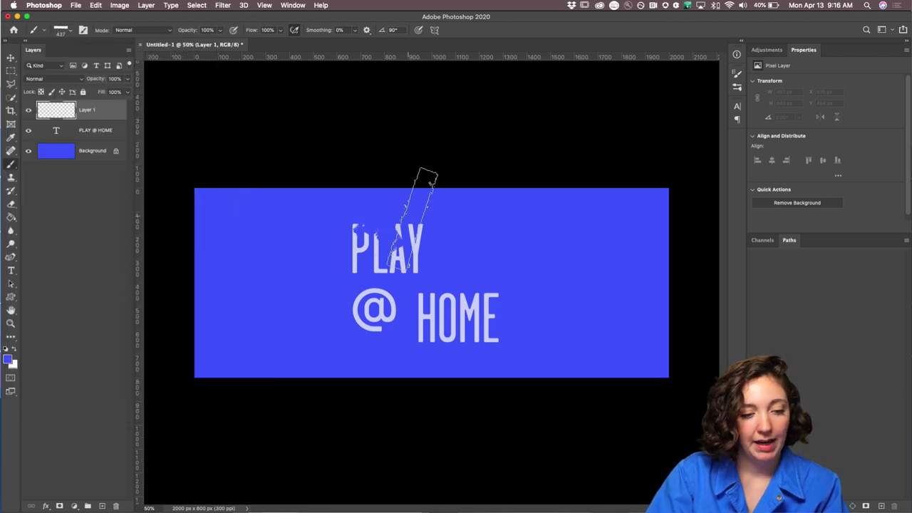
{"action": "mouse_move", "coordinate": [418, 193]}
{"action": "left_mouse_down"}
{"action": "mouse_move", "coordinate": [656, 281]}
{"action": "mouse_move", "coordinate": [694, 281]}
{"action": "mouse_move", "coordinate": [387, 302]}
{"action": "mouse_move", "coordinate": [214, 269]}
{"action": "mouse_move", "coordinate": [228, 348]}
{"action": "mouse_move", "coordinate": [622, 345]}
{"action": "left_mouse_up"}
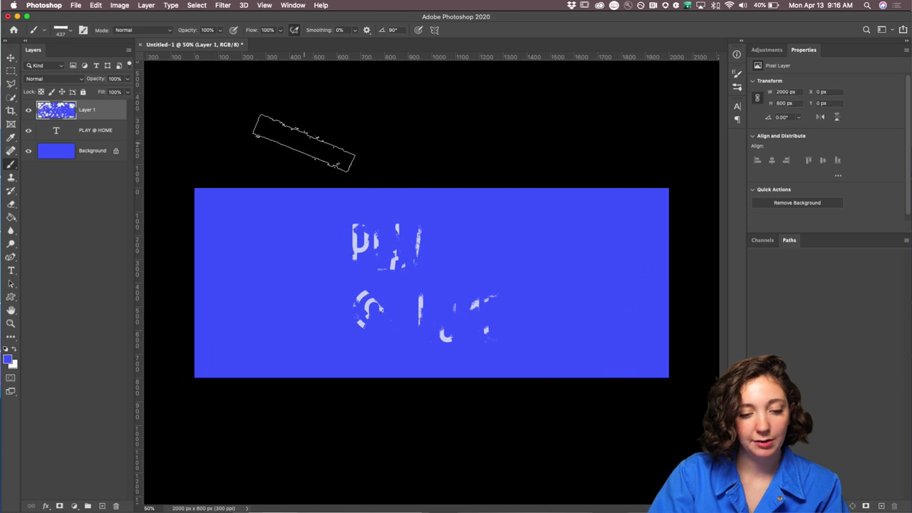
Set the stroke layer to Overlay, enlarge and shift it, and place it beneath the title layer.
{"action": "left_click", "coordinate": [71, 80]}
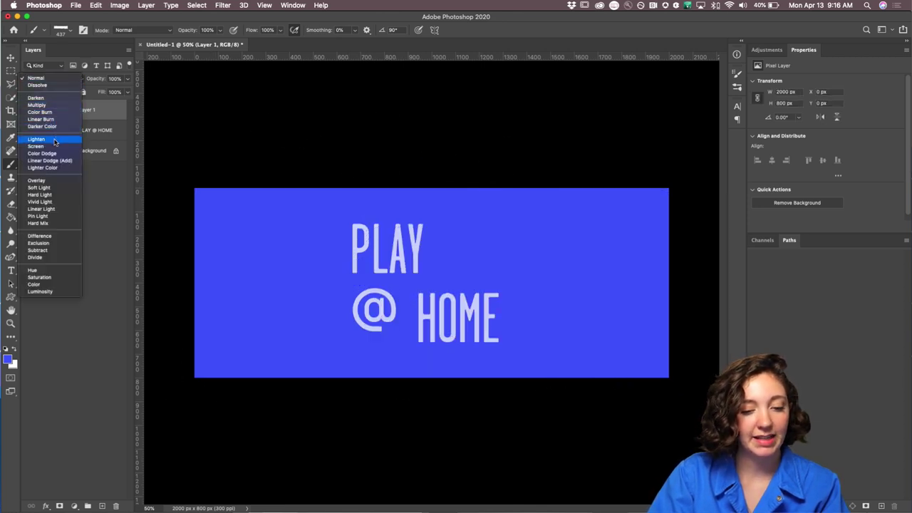
{"action": "left_click", "coordinate": [48, 183]}
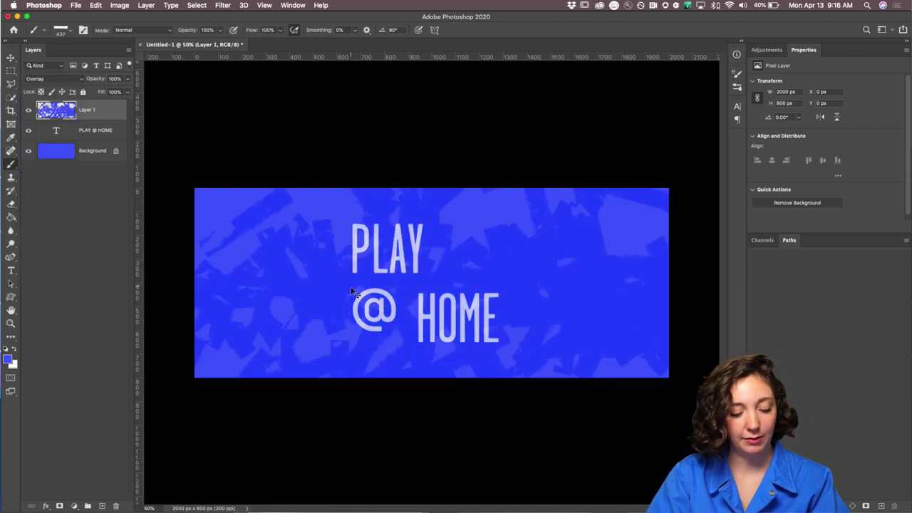
{"action": "key", "text": "super+t"}
{"action": "left_click_drag", "start_coordinate": [667, 189], "coordinate": [762, 150]}
{"action": "left_click_drag", "start_coordinate": [582, 234], "coordinate": [569, 225]}
{"action": "key", "text": "Return"}
{"action": "key", "text": "b"}
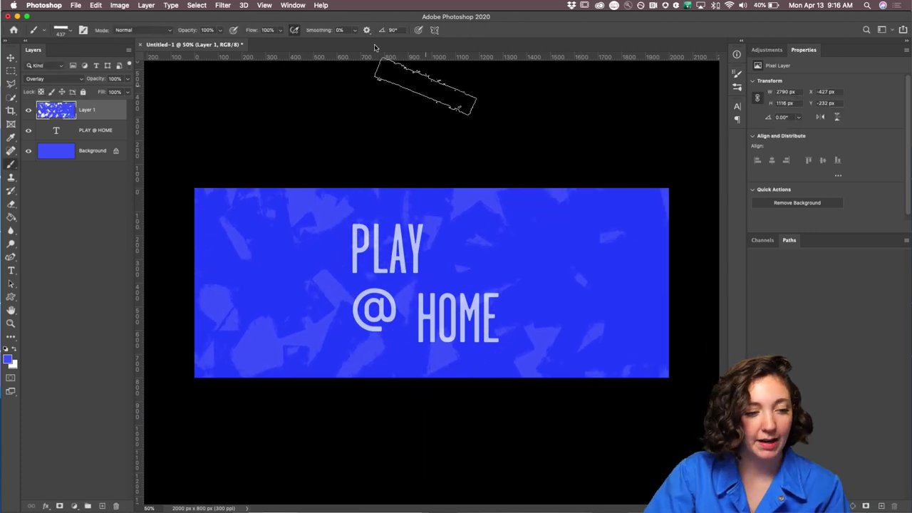
{"action": "left_click_drag", "start_coordinate": [84, 106], "coordinate": [78, 134]}
{"action": "left_click", "coordinate": [80, 107]}
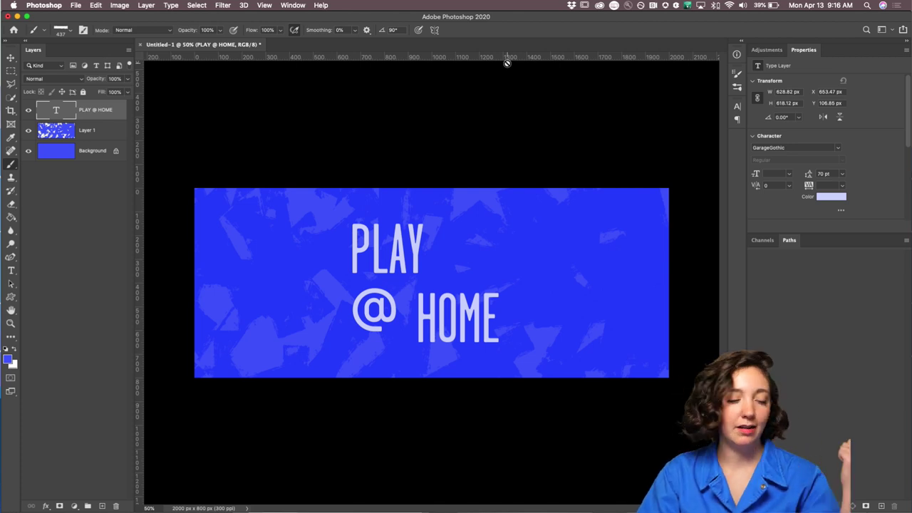
Open File > Export As and keep JPG as the export format after trying PNG.
{"action": "left_click", "coordinate": [75, 6]}
{"action": "mouse_move", "coordinate": [131, 139]}
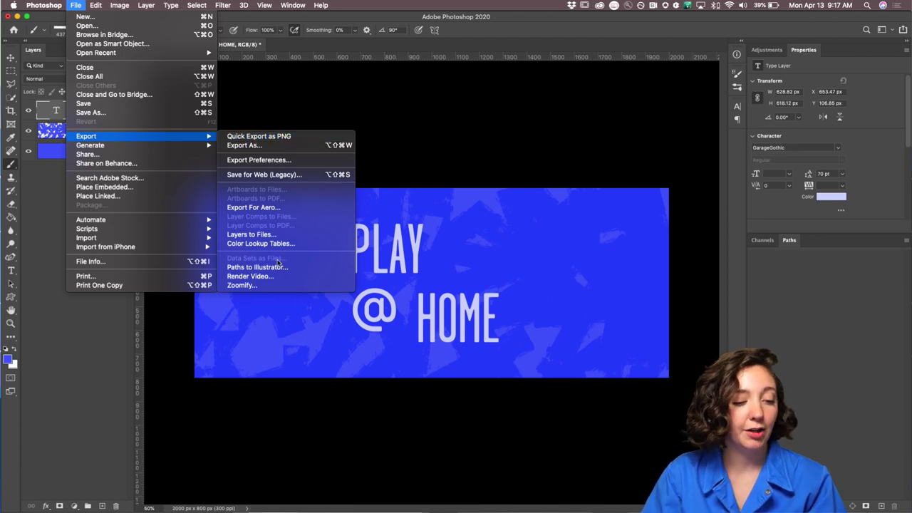
{"action": "left_click", "coordinate": [260, 146]}
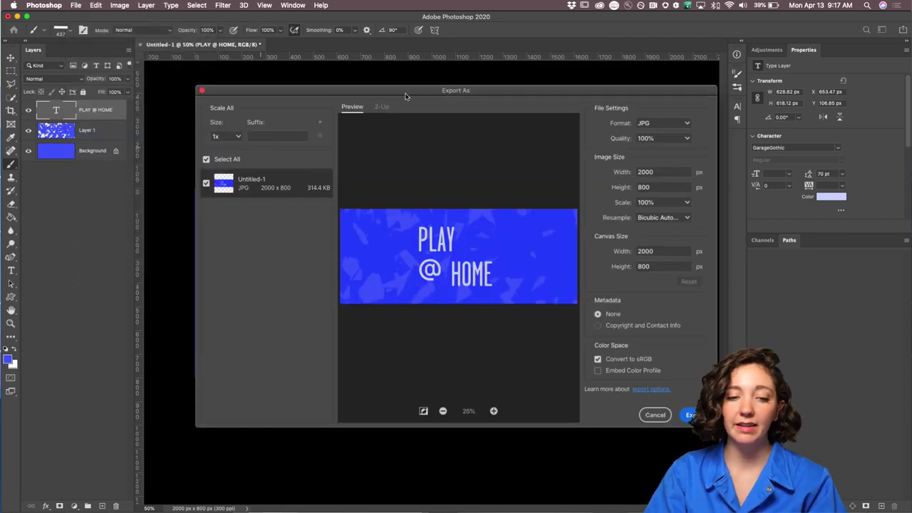
{"action": "left_click_drag", "start_coordinate": [404, 93], "coordinate": [380, 92]}
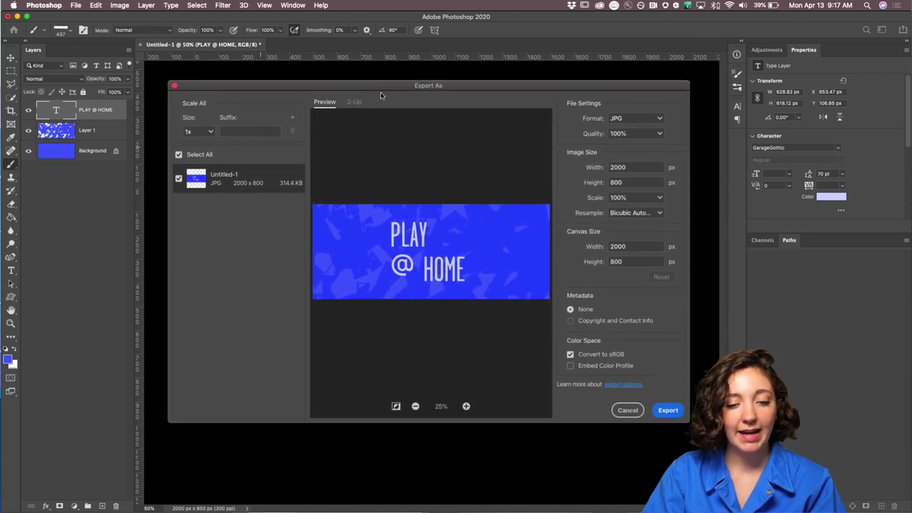
{"action": "left_click", "coordinate": [625, 121]}
{"action": "left_click", "coordinate": [628, 145]}
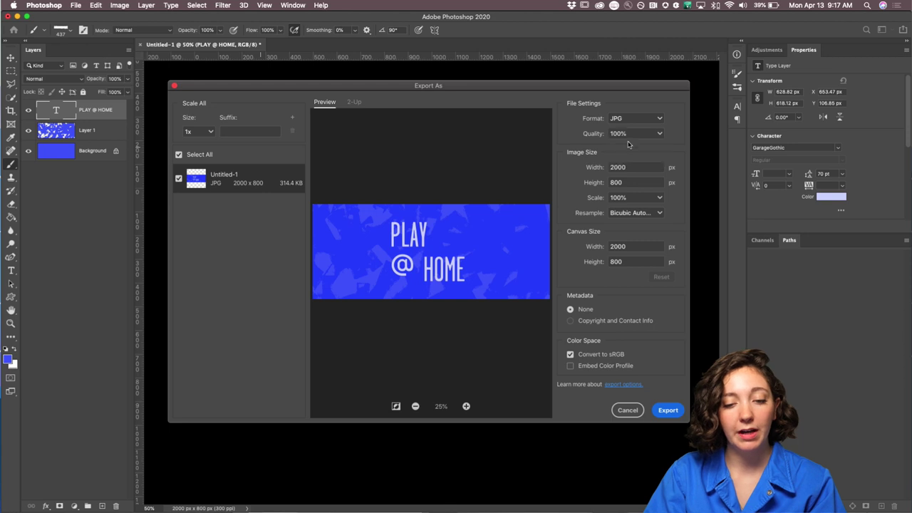
{"action": "left_click", "coordinate": [620, 123]}
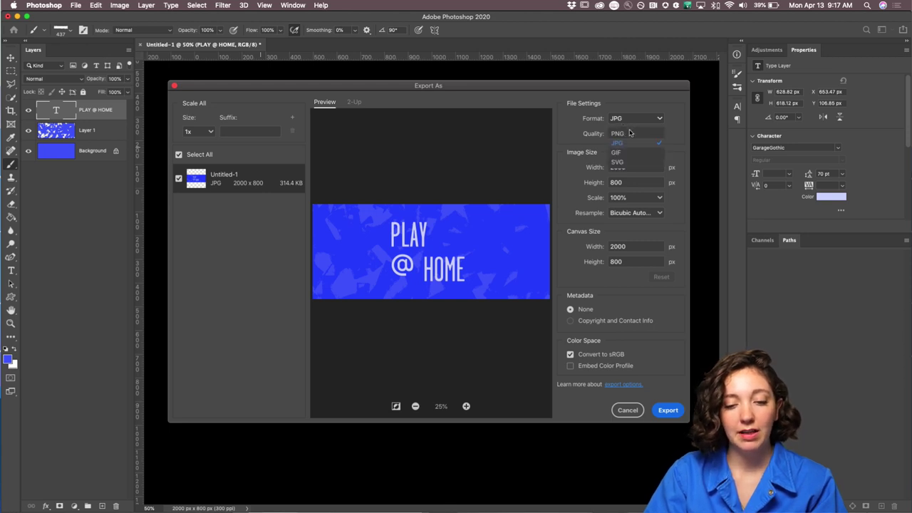
{"action": "left_click", "coordinate": [630, 137]}
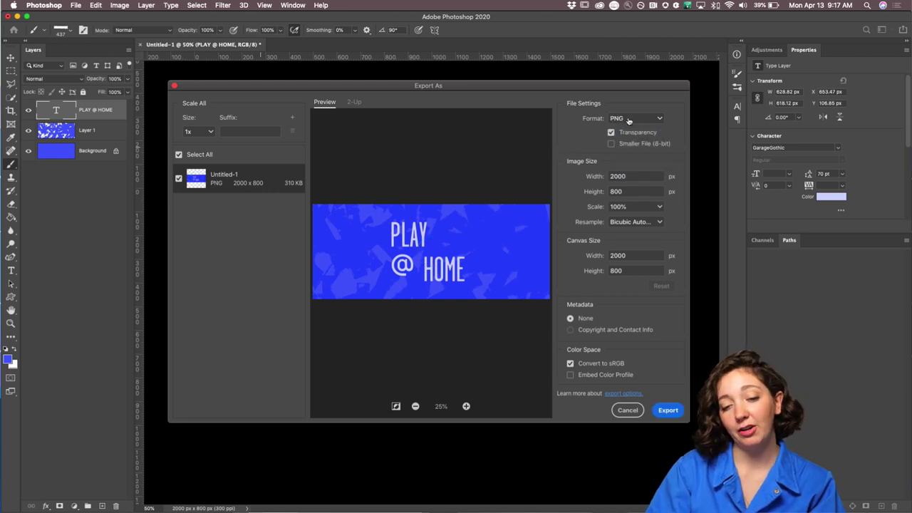
{"action": "left_click", "coordinate": [626, 121]}
{"action": "left_click", "coordinate": [630, 144]}
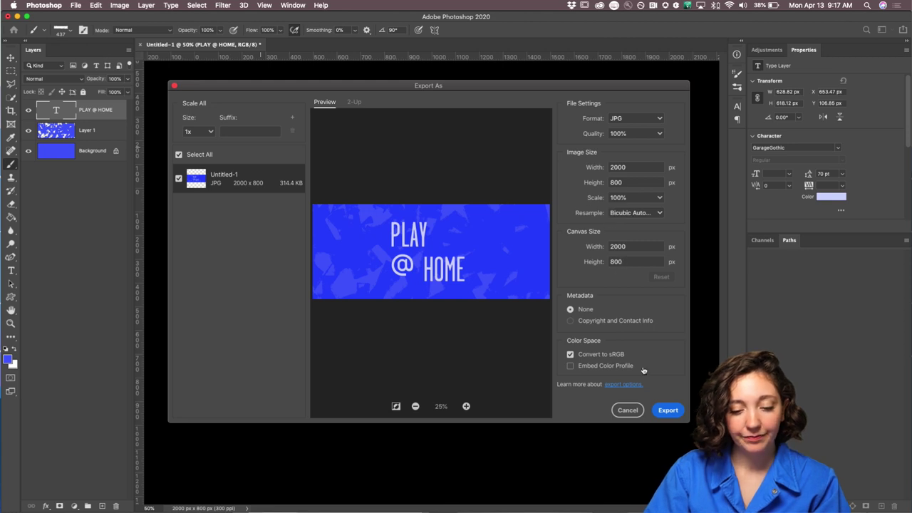
Save the export as cover_image-1.jpg in the APRIL > DAY0 folder.
{"action": "left_click", "coordinate": [665, 409]}
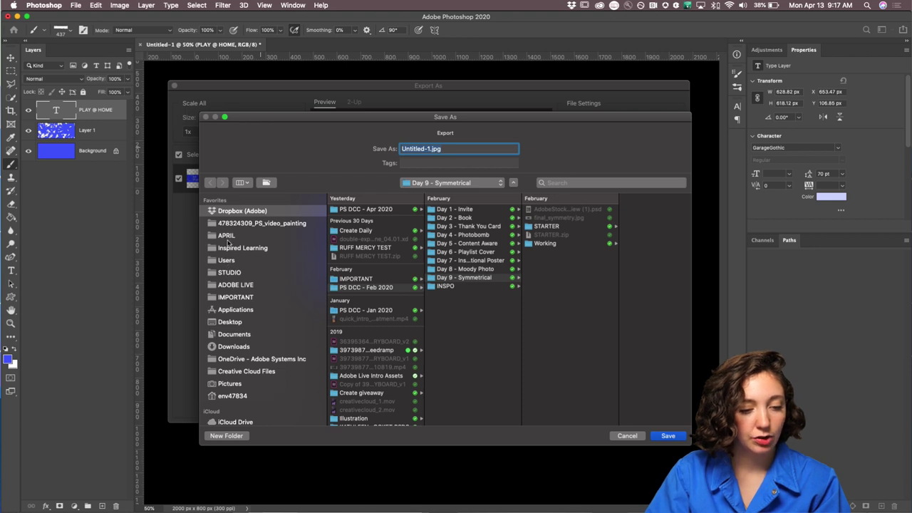
{"action": "left_click", "coordinate": [228, 243]}
{"action": "left_click", "coordinate": [346, 211]}
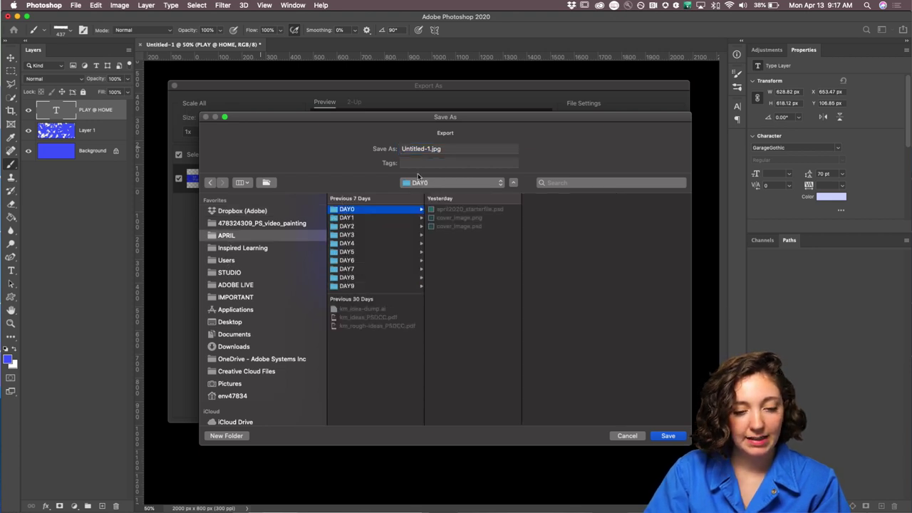
{"action": "left_click", "coordinate": [423, 149]}
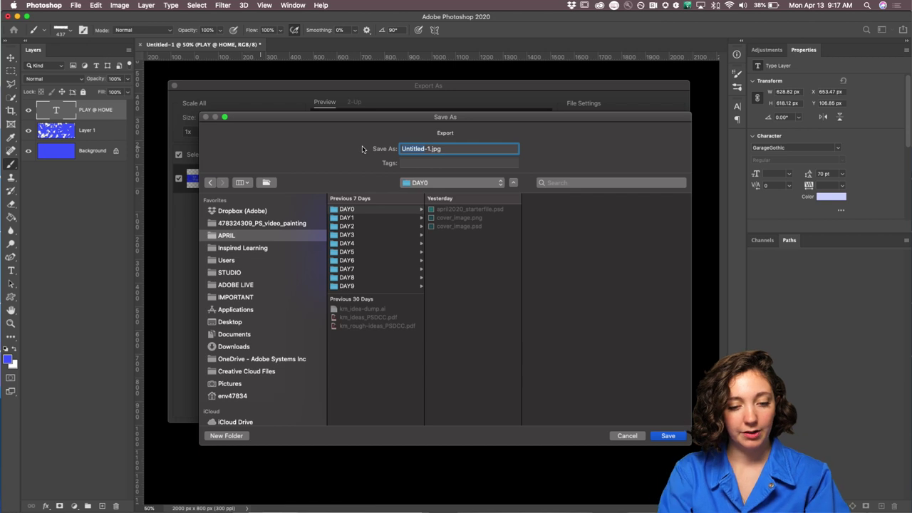
{"action": "type", "text": "cover_image"}
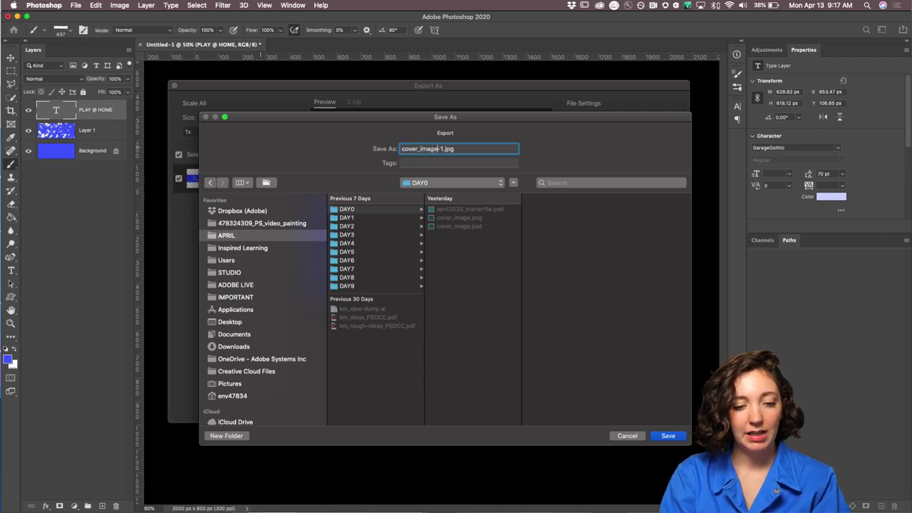
{"action": "left_click", "coordinate": [667, 435]}
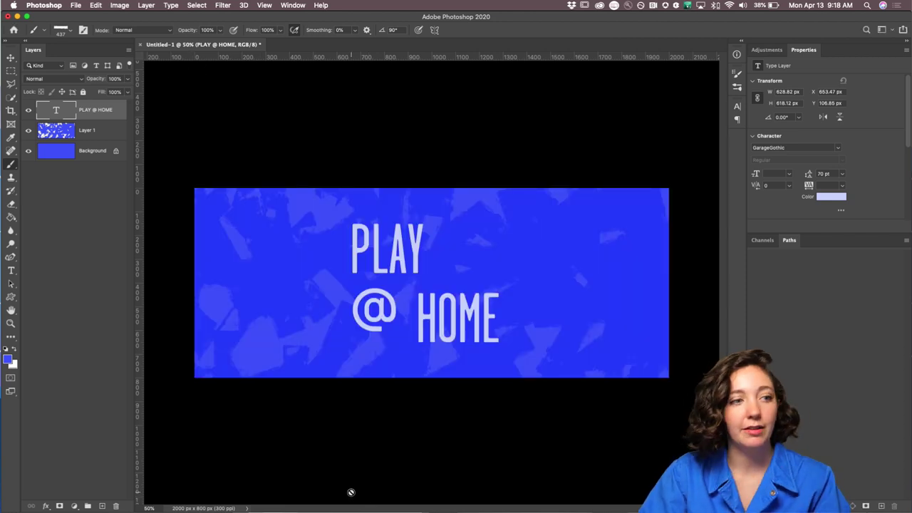
{"action": "mouse_move", "coordinate": [206, 509]}
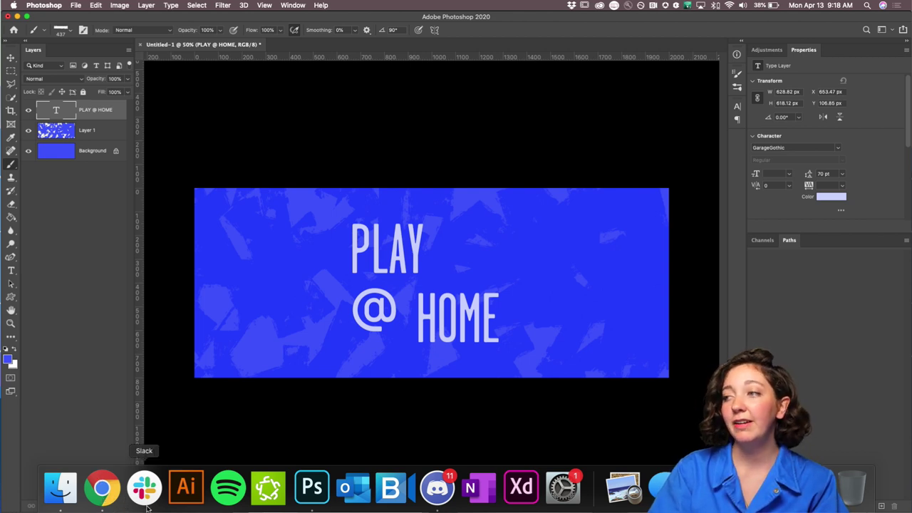
Bring Chrome forward and start a new project from the Behance profile page.
{"action": "left_click", "coordinate": [101, 503]}
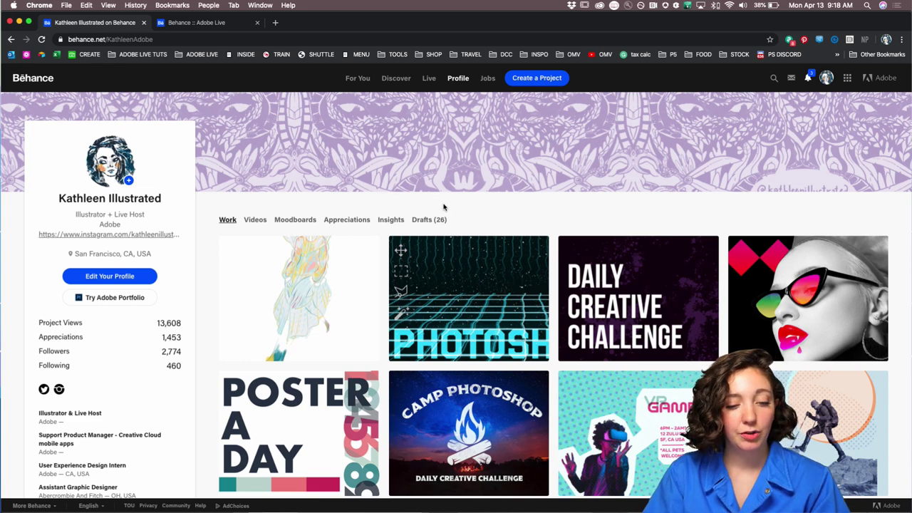
{"action": "scroll", "coordinate": [443, 206], "scroll_direction": "down", "scroll_amount": 1}
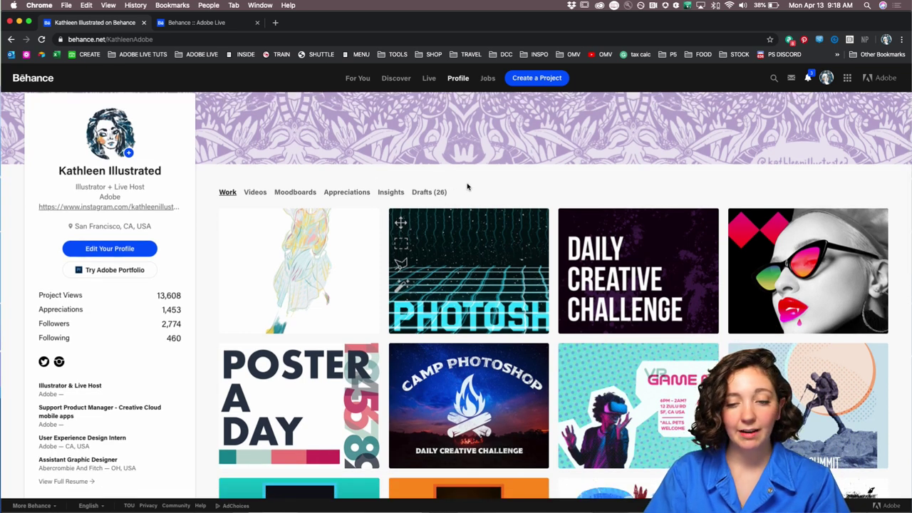
{"action": "scroll", "coordinate": [463, 181], "scroll_direction": "up", "scroll_amount": 1}
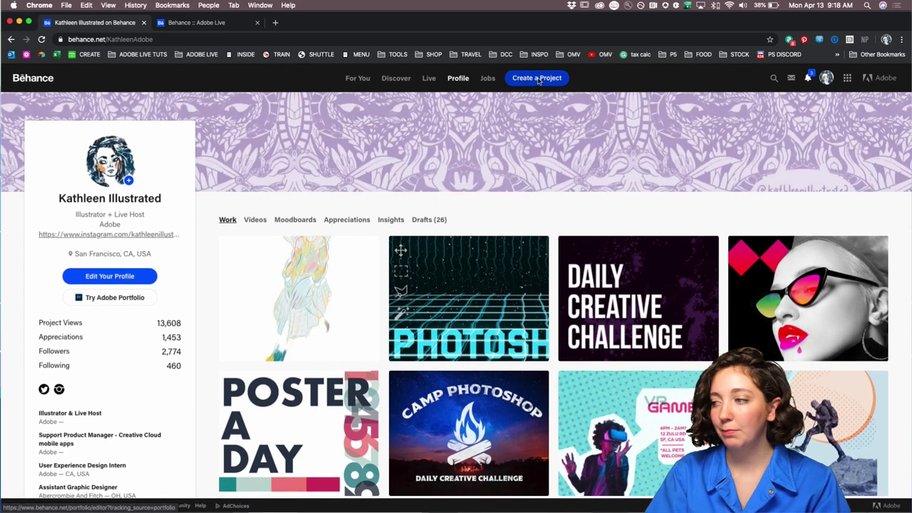
{"action": "left_click", "coordinate": [537, 78]}
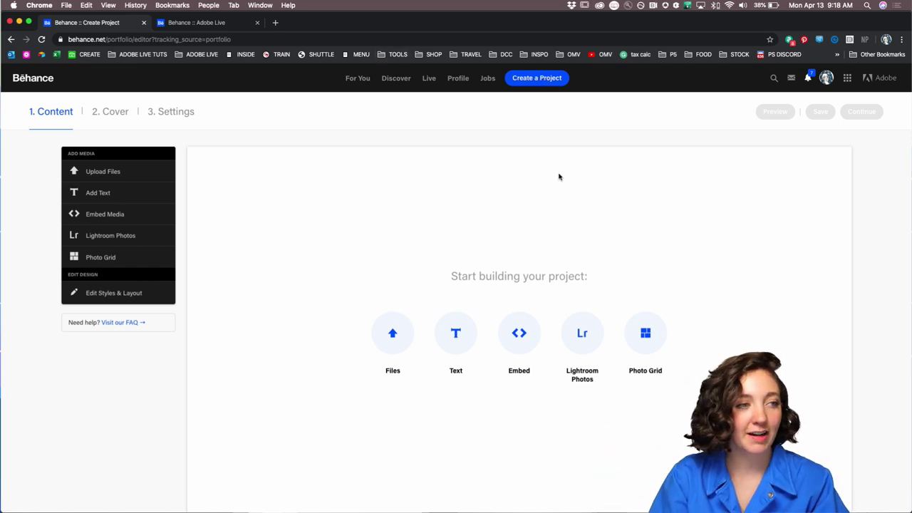
{"action": "scroll", "coordinate": [320, 250], "scroll_direction": "down", "scroll_amount": 2}
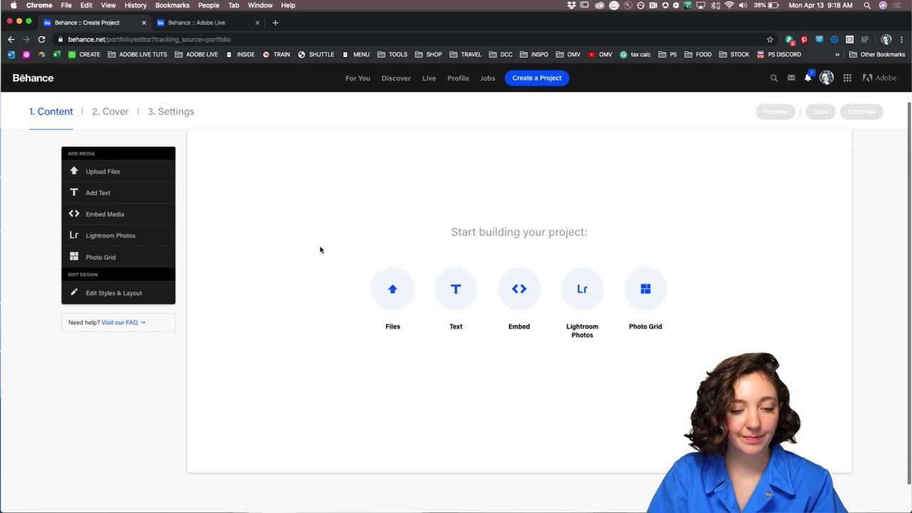
{"action": "scroll", "coordinate": [315, 245], "scroll_direction": "up", "scroll_amount": 2}
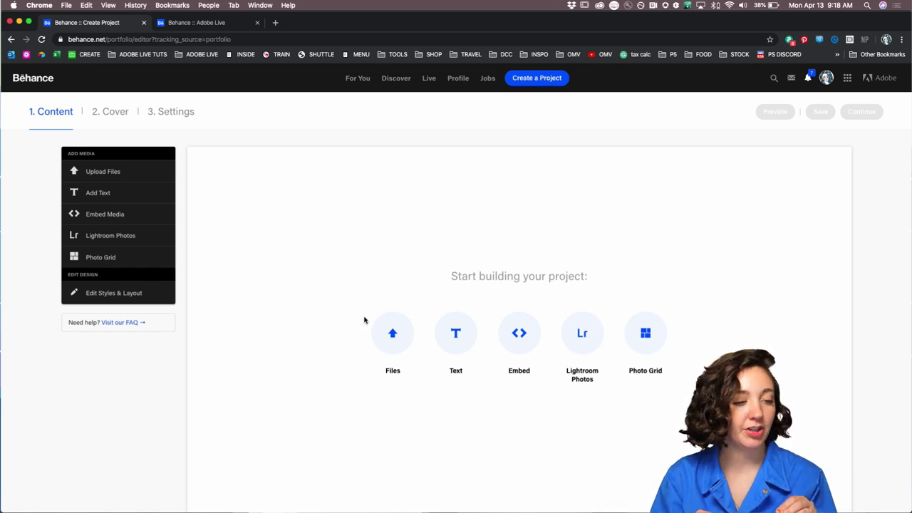
Preview and upload the teal cover_image.png from DAY0 into the project content.
{"action": "left_click", "coordinate": [83, 172]}
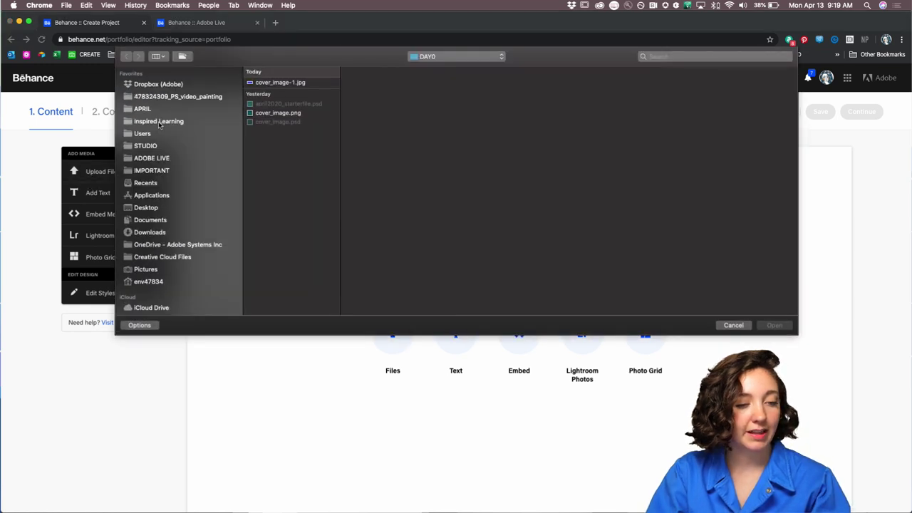
{"action": "left_click", "coordinate": [273, 83]}
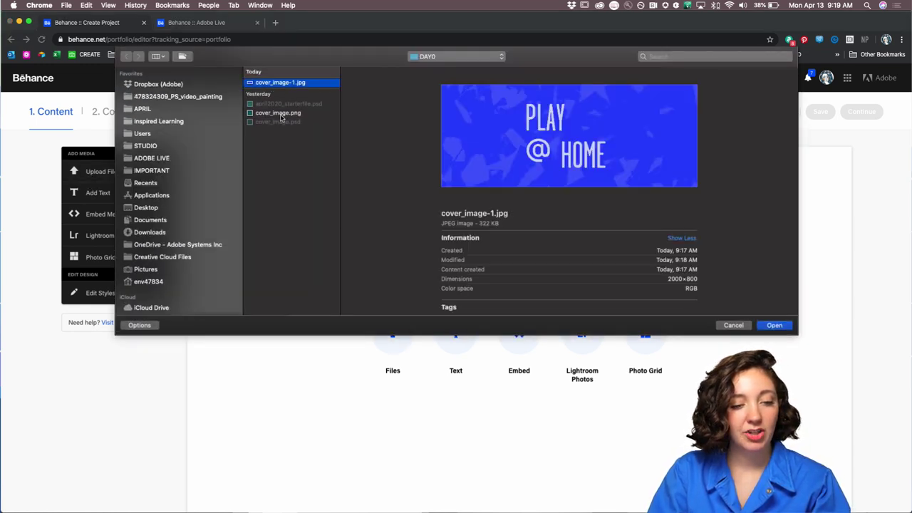
{"action": "left_click", "coordinate": [283, 114]}
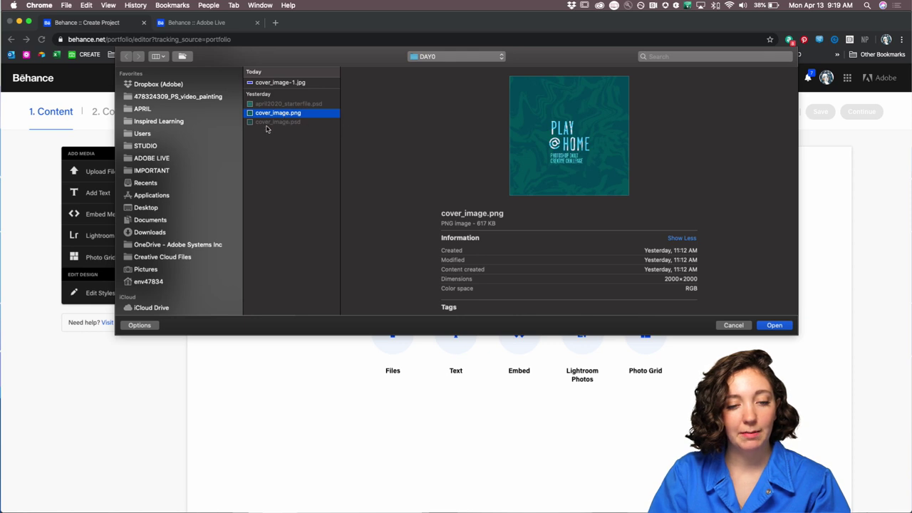
{"action": "key", "text": "space"}
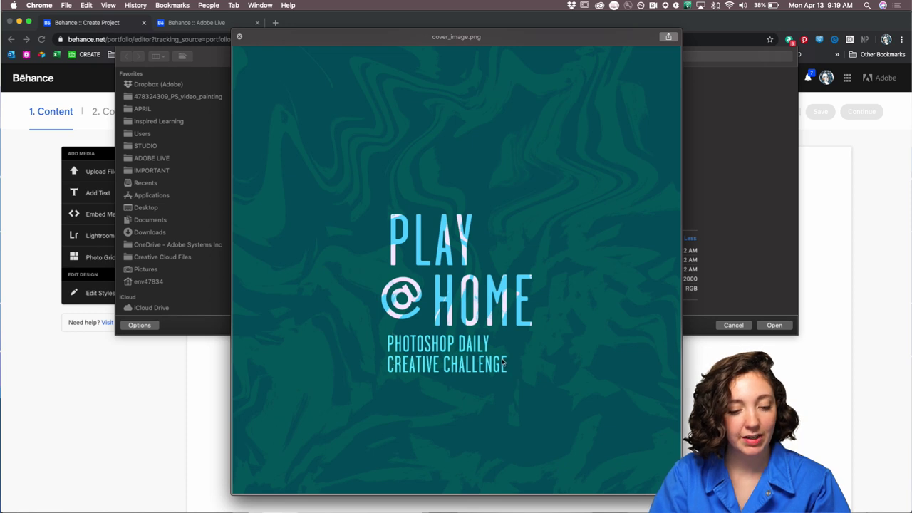
{"action": "key", "text": "space"}
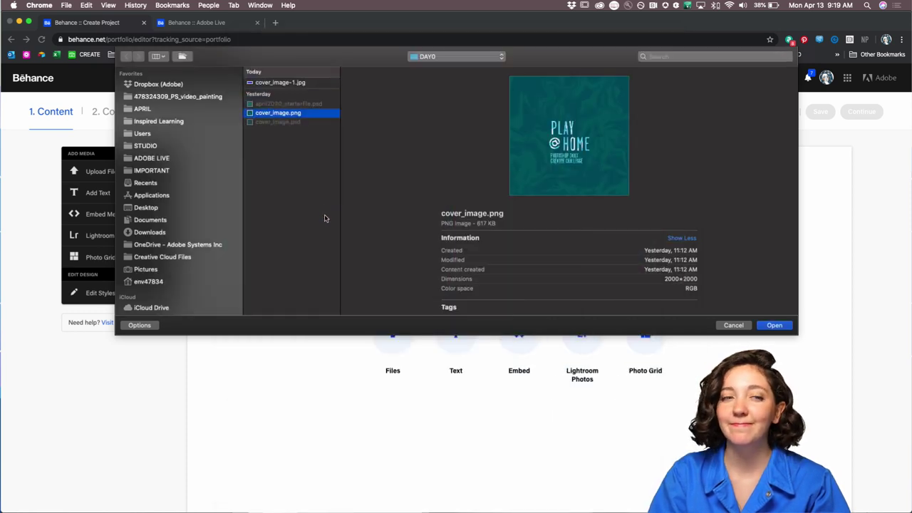
{"action": "left_click", "coordinate": [774, 325]}
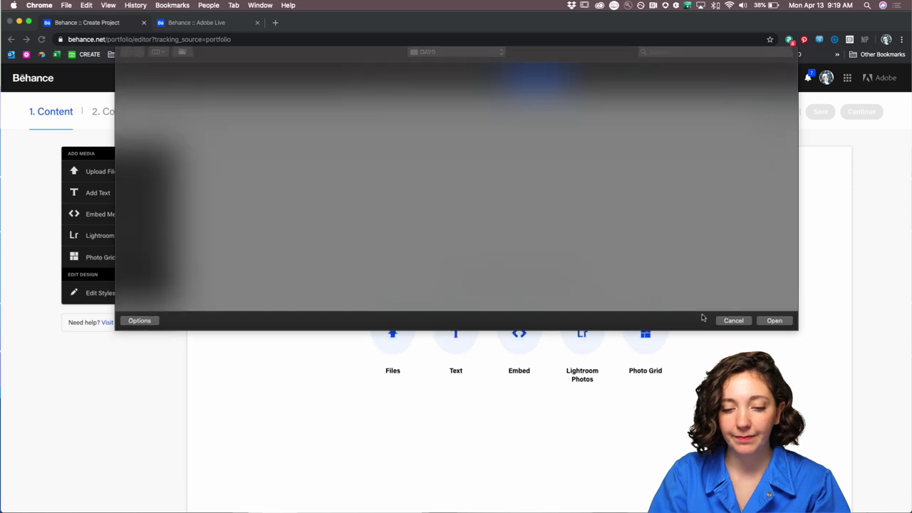
{"action": "scroll", "coordinate": [242, 179], "scroll_direction": "down", "scroll_amount": 1}
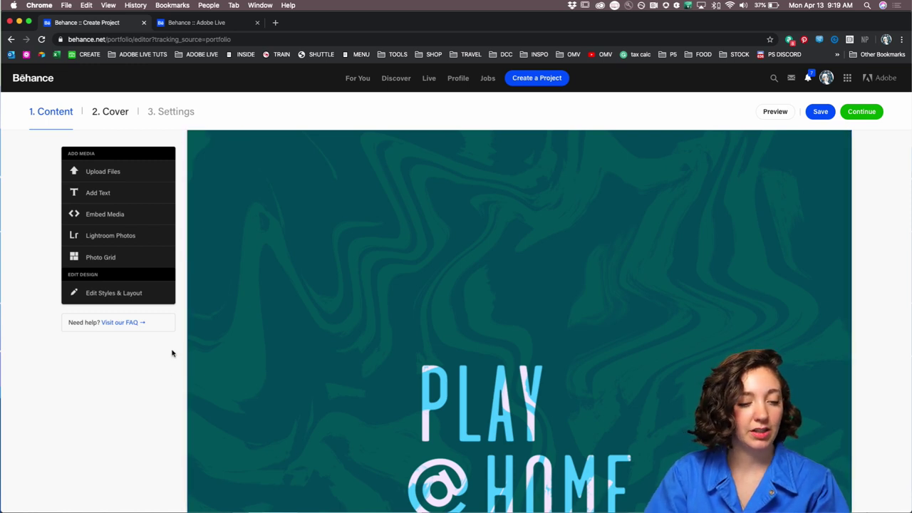
{"action": "scroll", "coordinate": [264, 356], "scroll_direction": "down", "scroll_amount": 2}
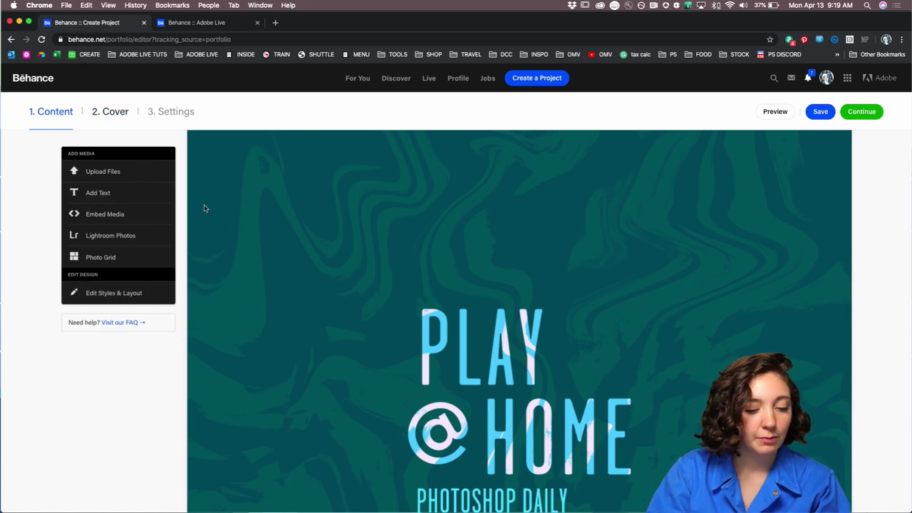
{"action": "scroll", "coordinate": [212, 254], "scroll_direction": "down", "scroll_amount": 4}
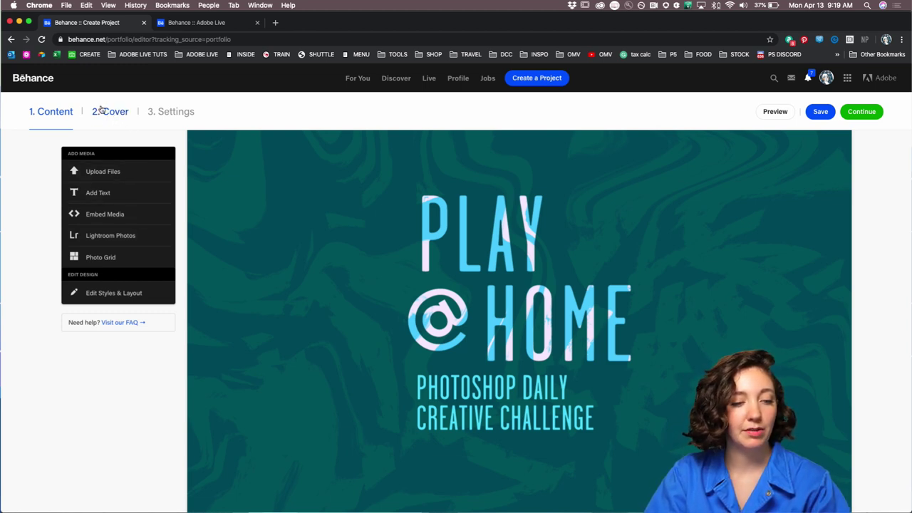
Move to the cover step and add cover_image-1.jpg as a second cover option.
{"action": "left_click", "coordinate": [862, 112]}
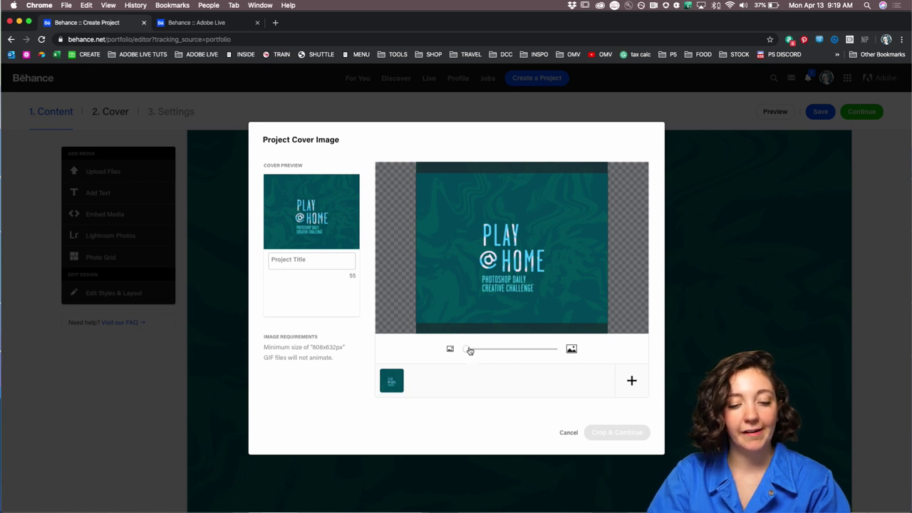
{"action": "left_click_drag", "start_coordinate": [468, 351], "coordinate": [479, 352]}
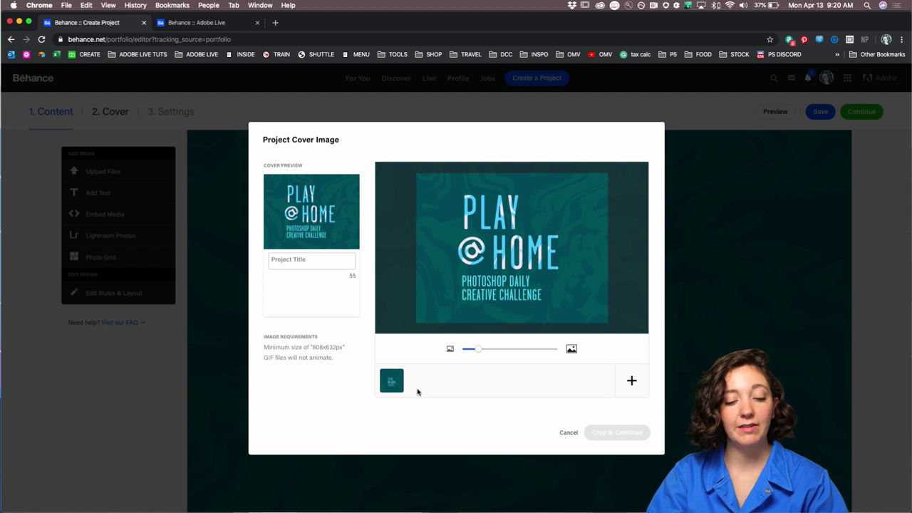
{"action": "left_click", "coordinate": [631, 383]}
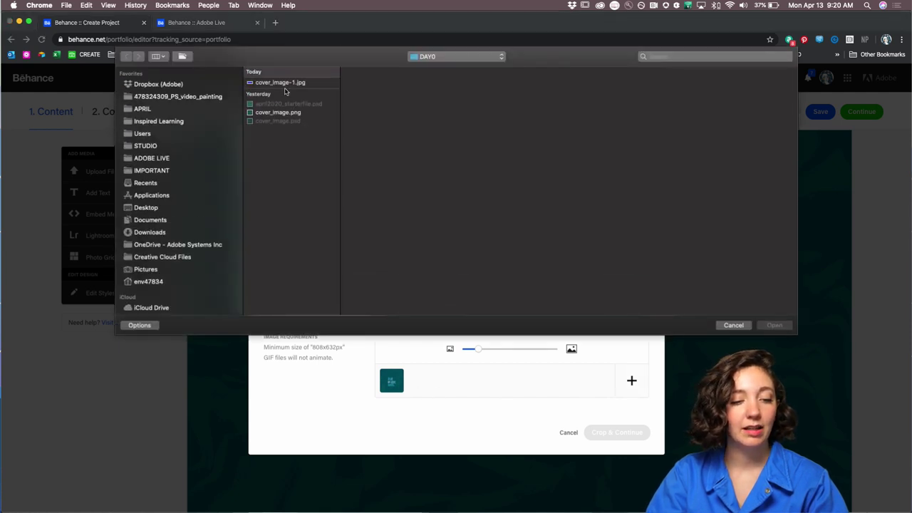
{"action": "left_click", "coordinate": [765, 324]}
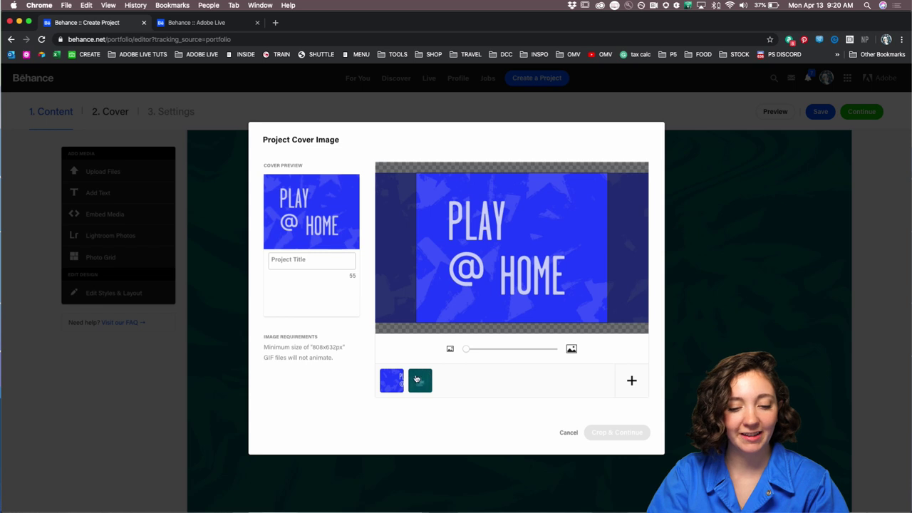
Choose the teal image for the cover, zooming in and shifting it up and left.
{"action": "left_click", "coordinate": [422, 380]}
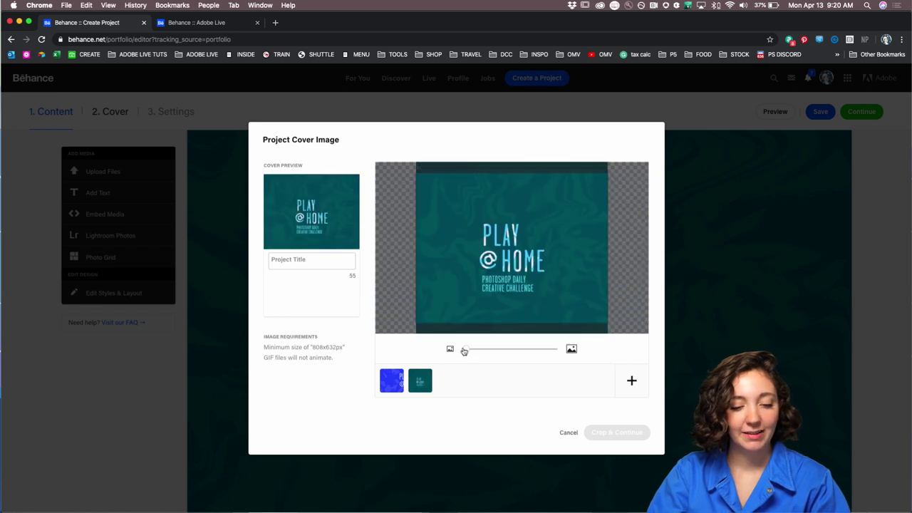
{"action": "left_click_drag", "start_coordinate": [468, 351], "coordinate": [480, 349]}
{"action": "left_click_drag", "start_coordinate": [505, 292], "coordinate": [505, 271]}
{"action": "left_click_drag", "start_coordinate": [482, 349], "coordinate": [484, 351]}
{"action": "left_click_drag", "start_coordinate": [499, 286], "coordinate": [469, 283]}
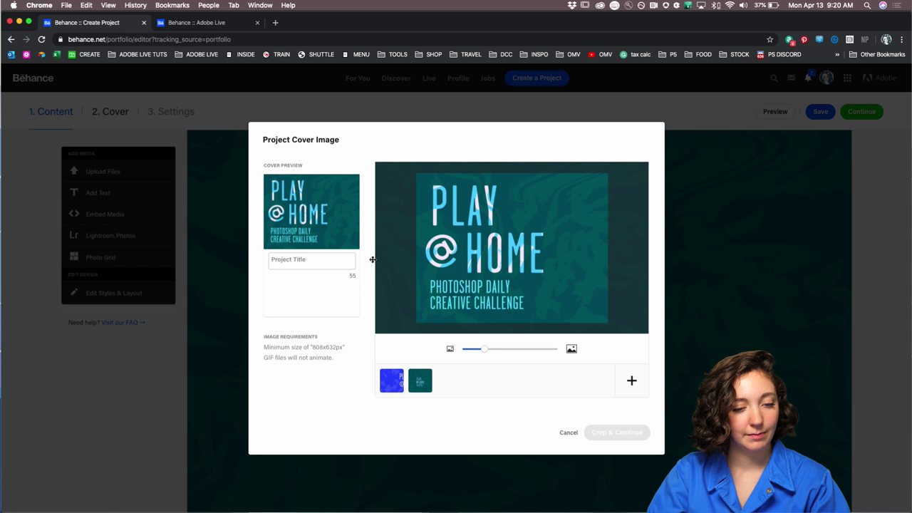
Caption the cover 'PLAY @ HOME Daily Creative Challenge April 2020' and confirm the crop.
{"action": "left_click", "coordinate": [316, 260]}
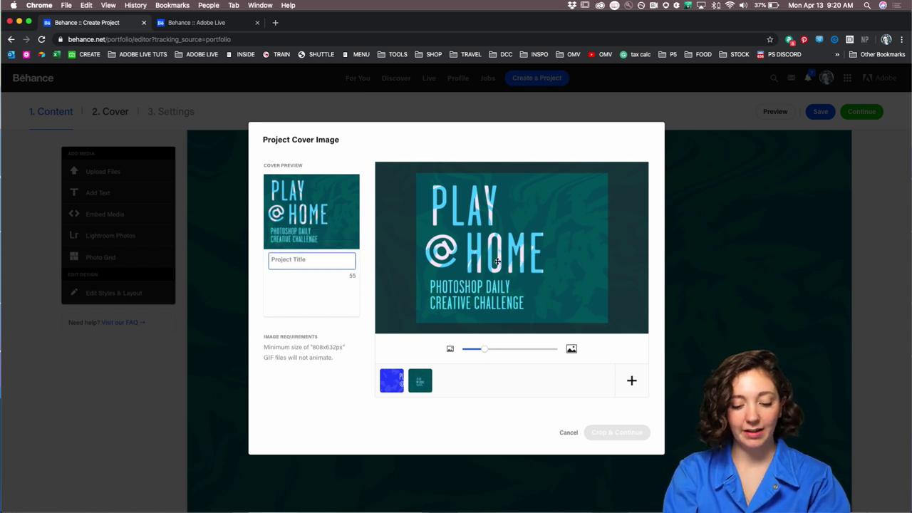
{"action": "type", "text": "PLAY"}
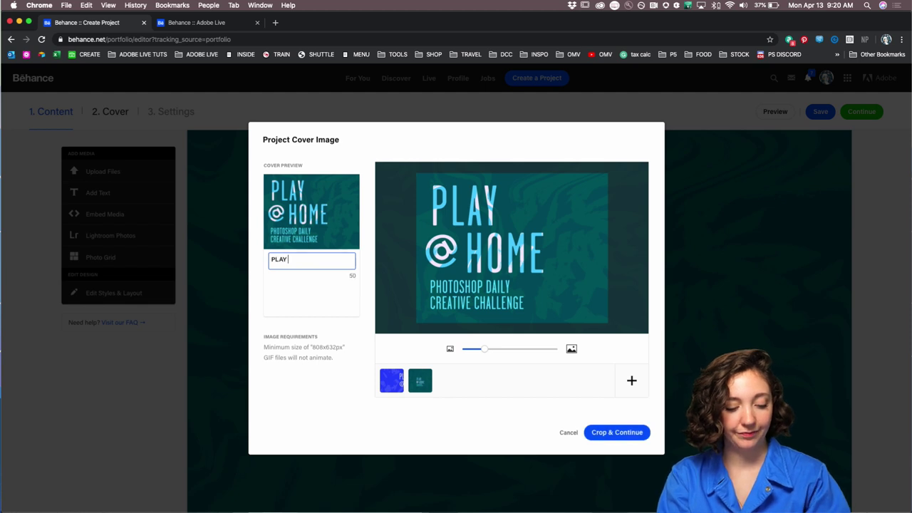
{"action": "type", "text": " @ HO"}
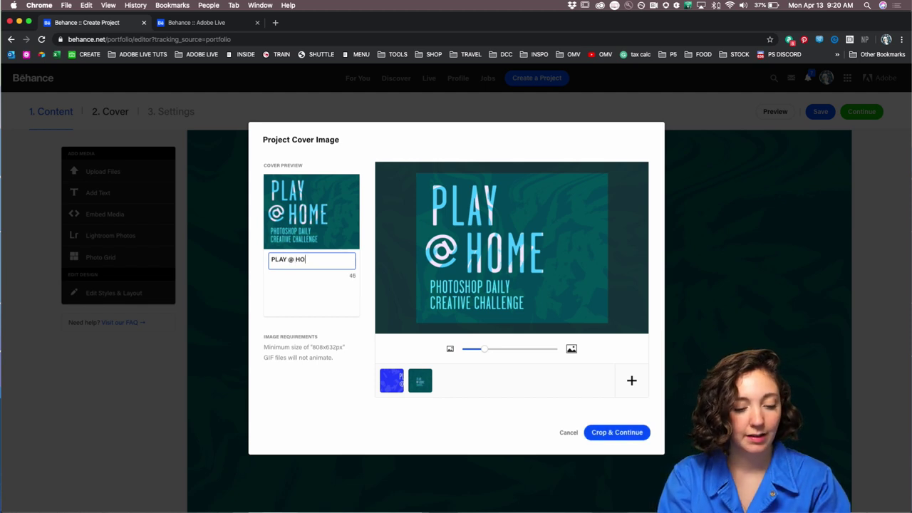
{"action": "type", "text": "ME Daily "}
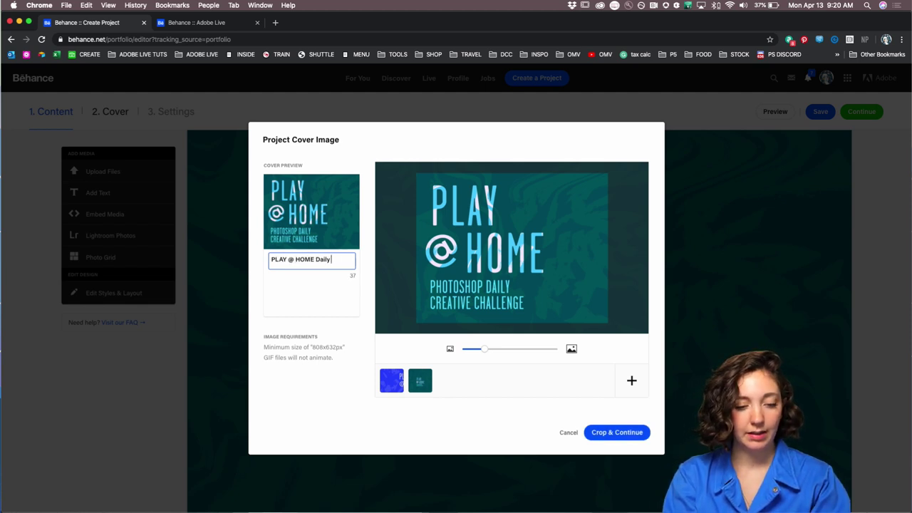
{"action": "type", "text": "Creative Challenge A"}
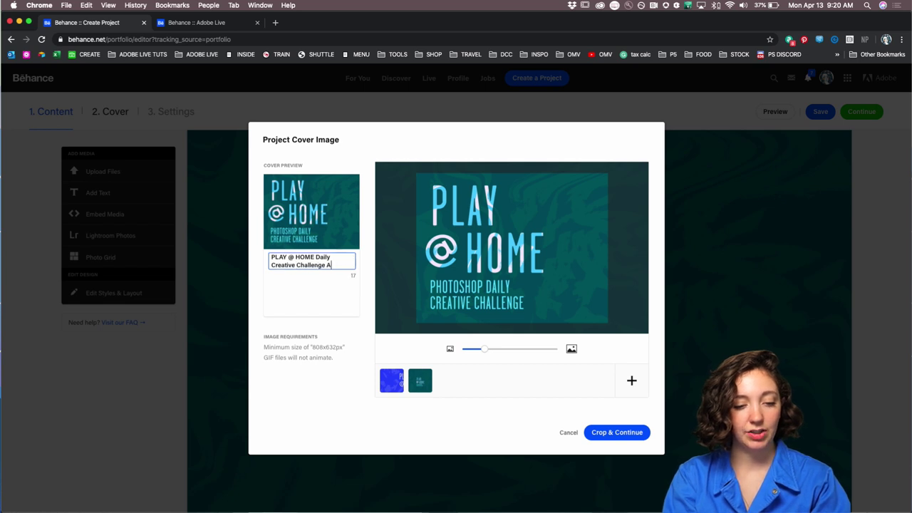
{"action": "type", "text": "pril 2020"}
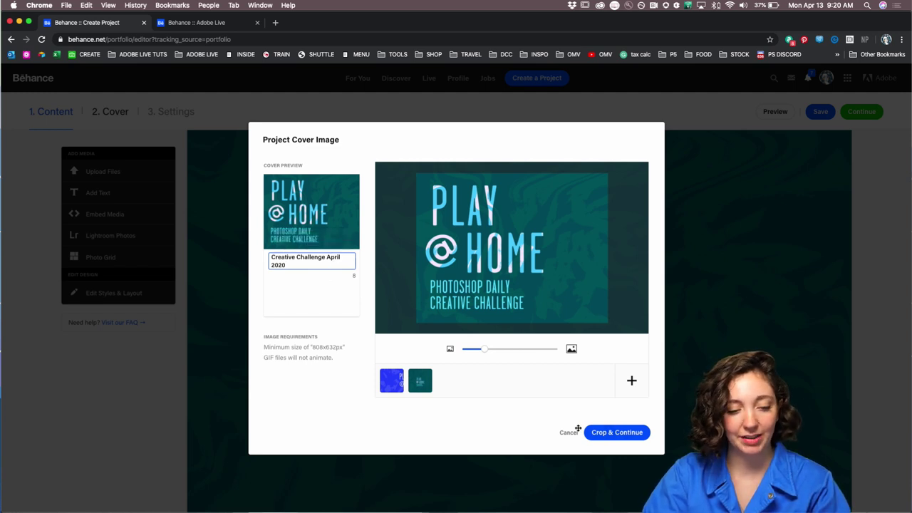
{"action": "left_click", "coordinate": [605, 436]}
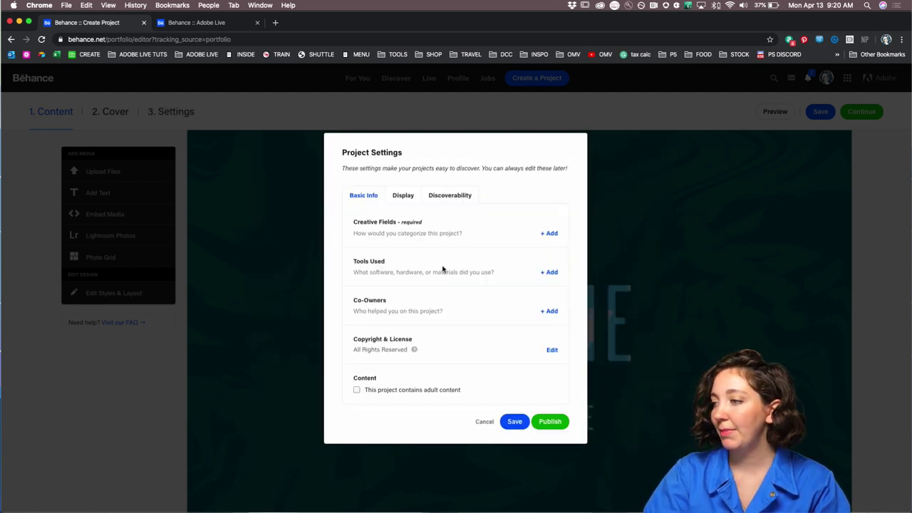
Set the project's creative fields to Graphic Design, Photography and Branding.
{"action": "left_click", "coordinate": [549, 233]}
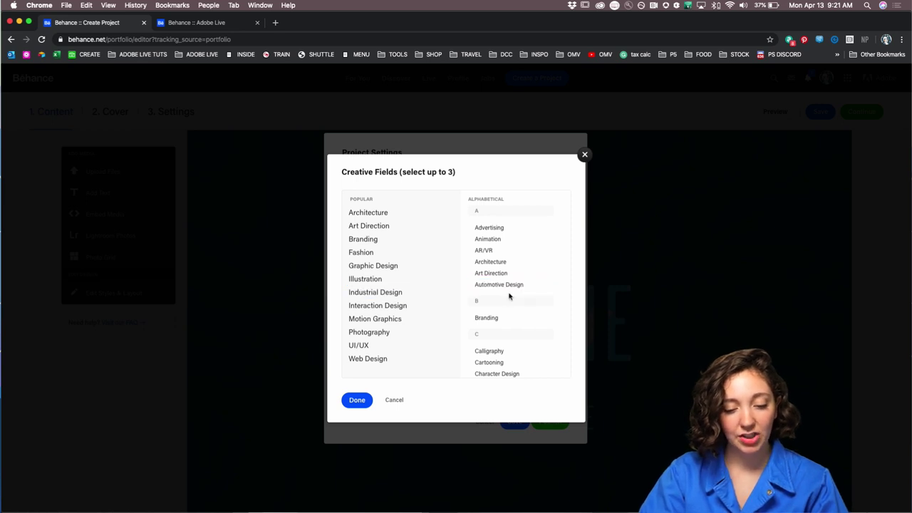
{"action": "scroll", "coordinate": [508, 300], "scroll_direction": "down", "scroll_amount": 1}
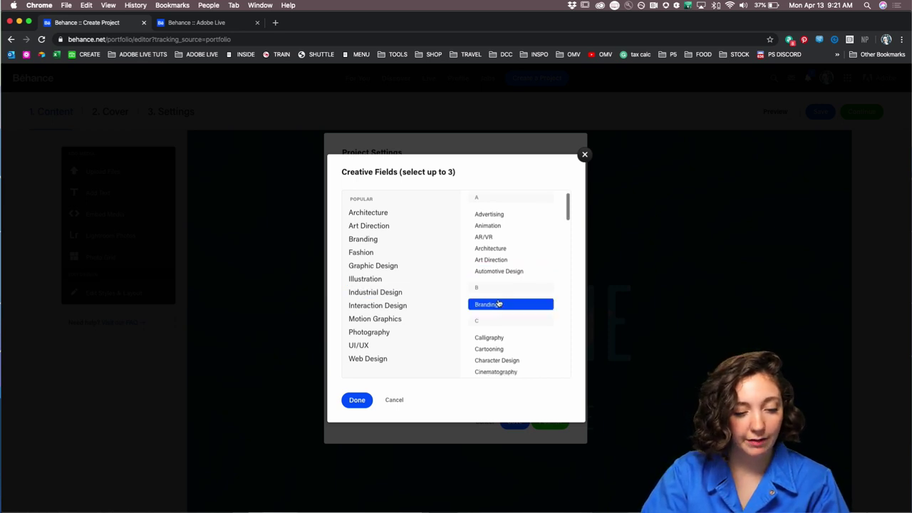
{"action": "scroll", "coordinate": [500, 302], "scroll_direction": "down", "scroll_amount": 1}
{"action": "left_click", "coordinate": [395, 269]}
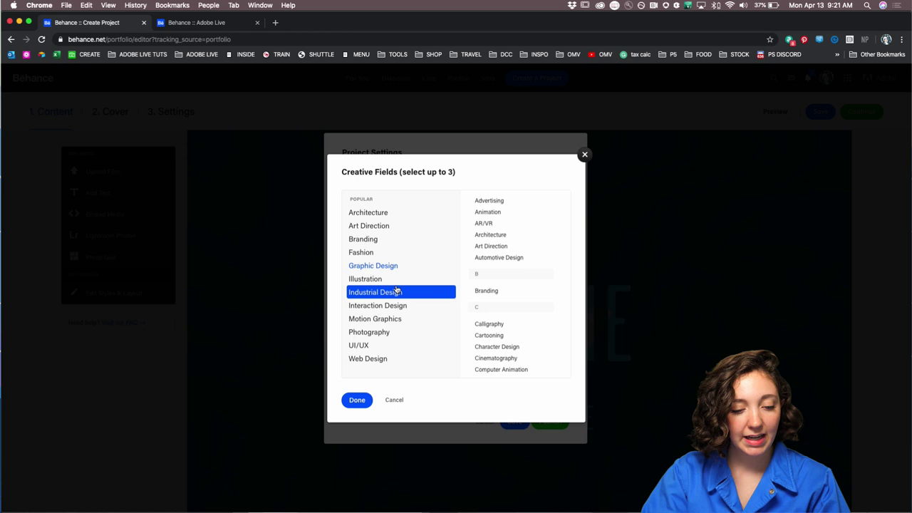
{"action": "left_click", "coordinate": [368, 333]}
{"action": "scroll", "coordinate": [515, 290], "scroll_direction": "down", "scroll_amount": 5}
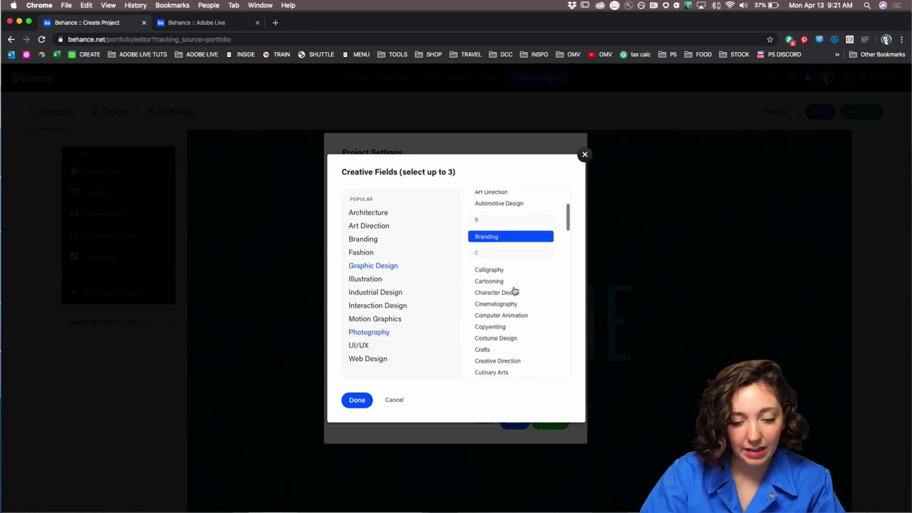
{"action": "scroll", "coordinate": [513, 290], "scroll_direction": "up", "scroll_amount": 5}
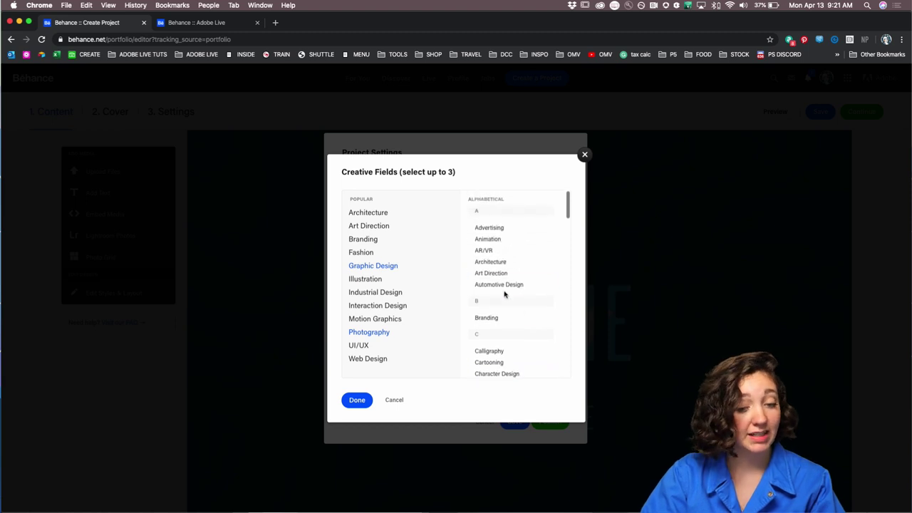
{"action": "left_click", "coordinate": [486, 318]}
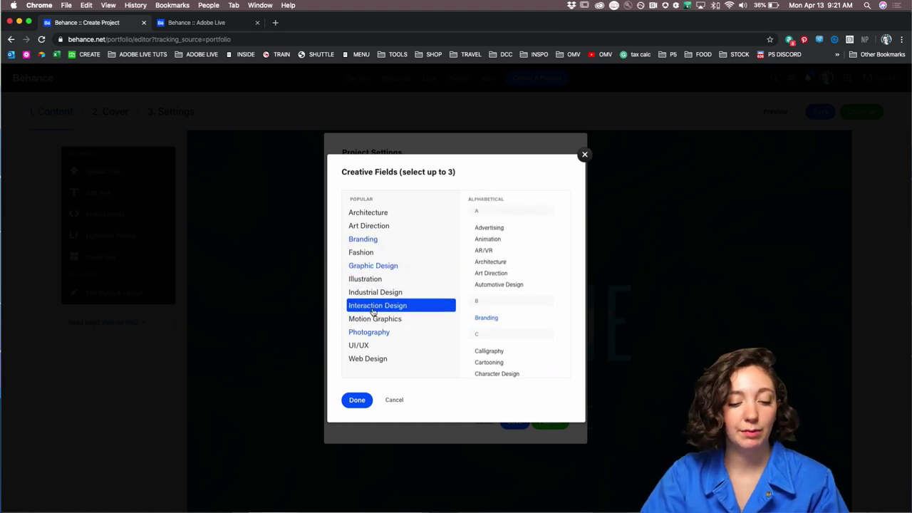
{"action": "left_click", "coordinate": [355, 401]}
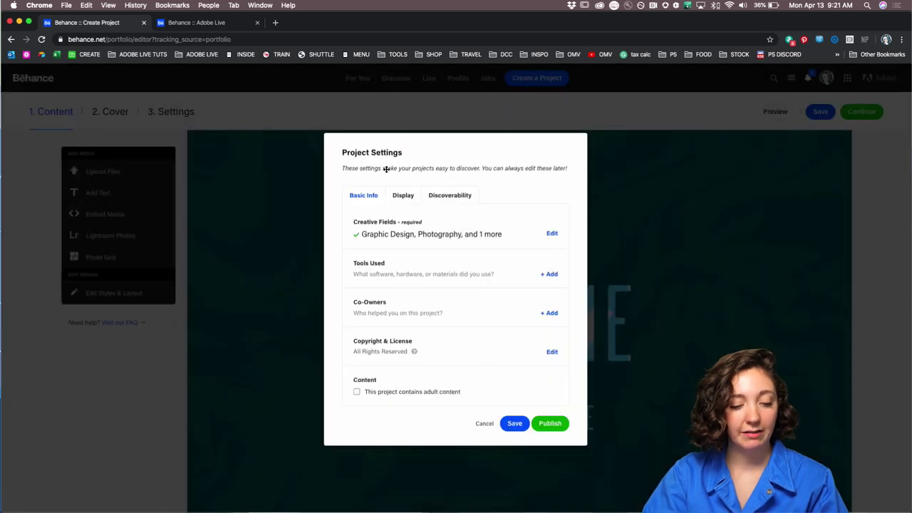
List Adobe Photoshop as the tool used on the project.
{"action": "left_click", "coordinate": [550, 275]}
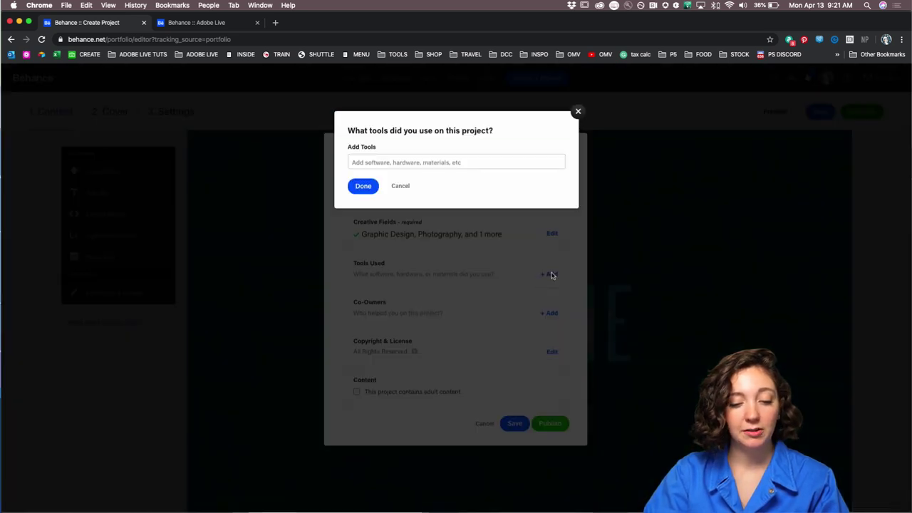
{"action": "left_click", "coordinate": [406, 164]}
{"action": "type", "text": "photoshop"}
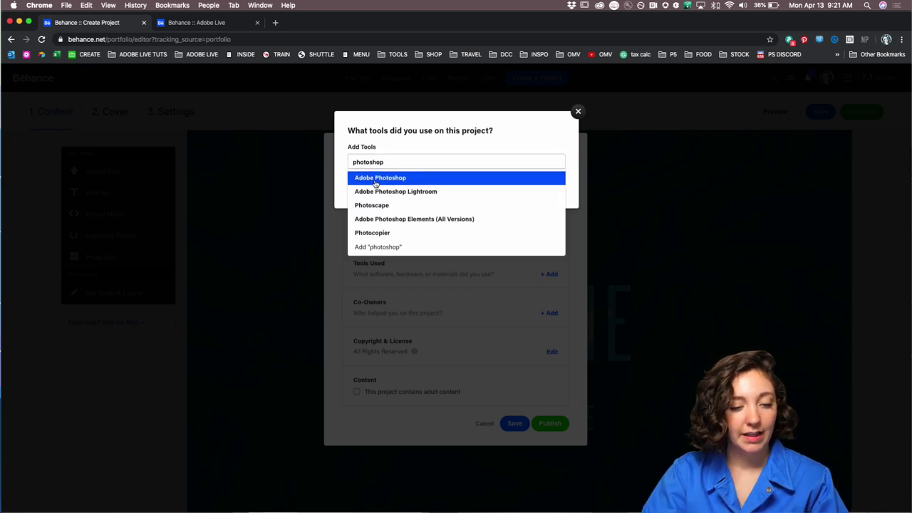
{"action": "left_click", "coordinate": [376, 182]}
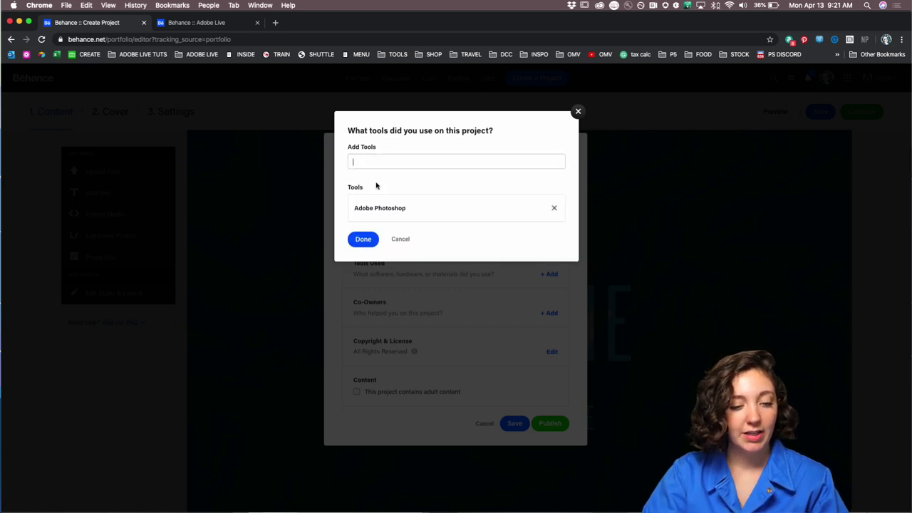
{"action": "left_click", "coordinate": [366, 242]}
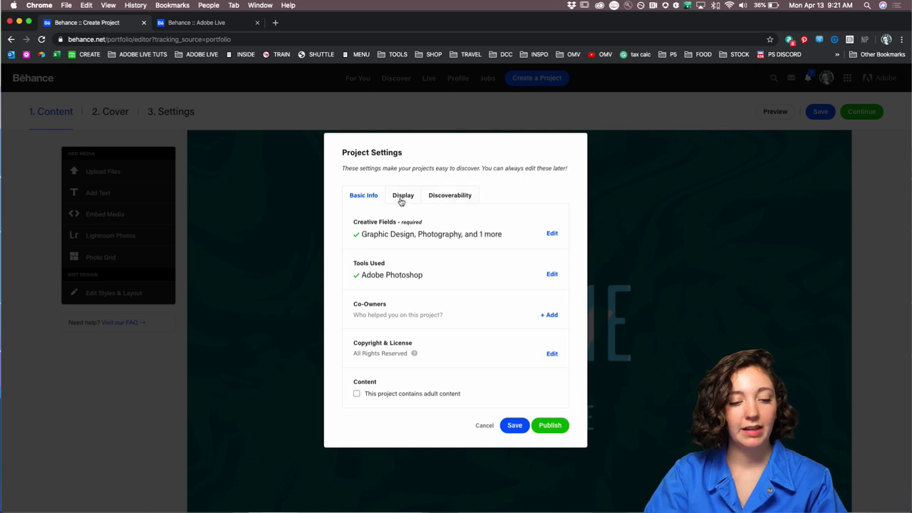
Add the PSdailychallenge project tag under Discoverability and save the settings.
{"action": "left_click", "coordinate": [448, 198]}
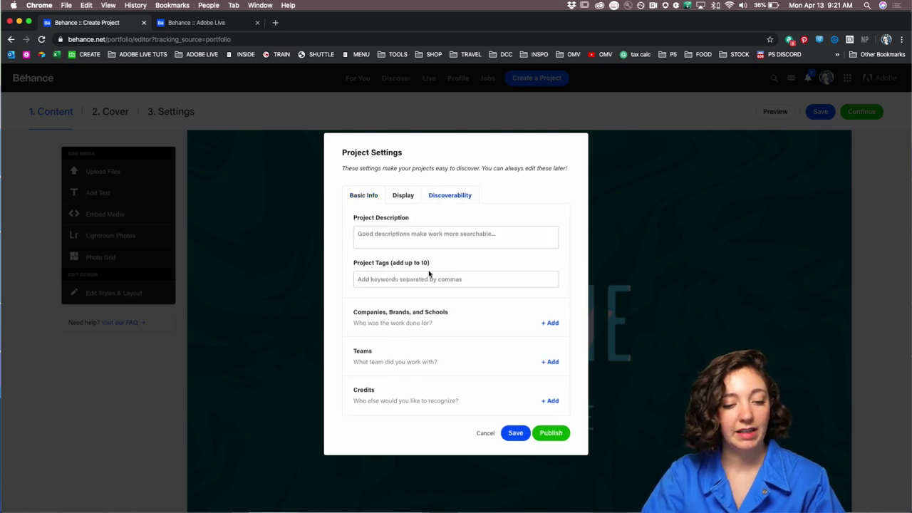
{"action": "left_click", "coordinate": [385, 283]}
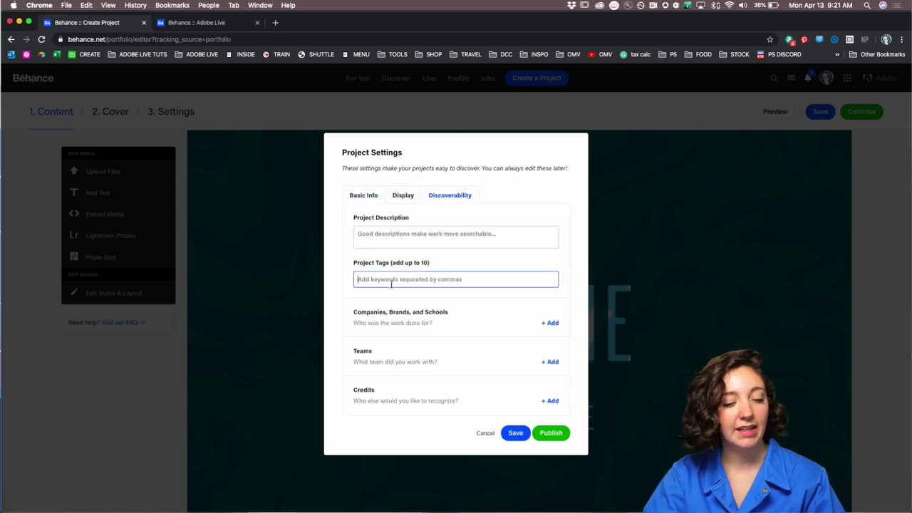
{"action": "type", "text": "PSdailychallenge"}
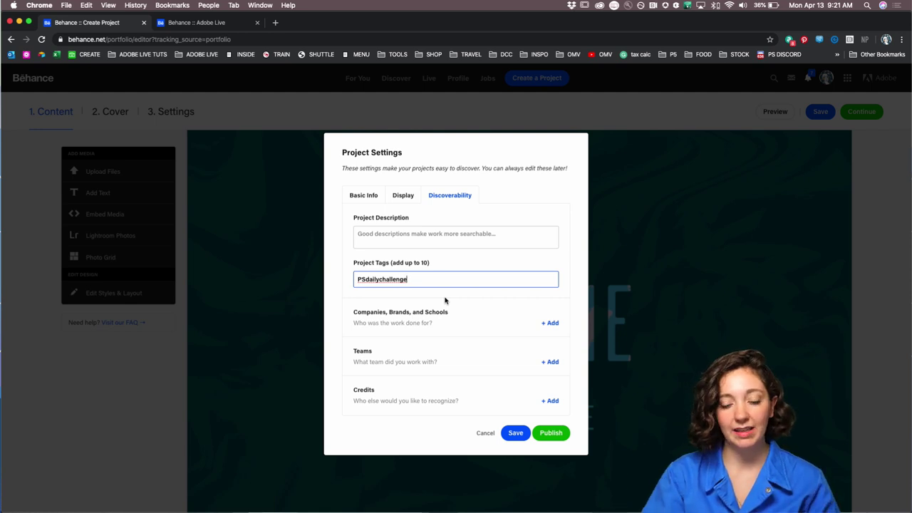
{"action": "left_click", "coordinate": [515, 432]}
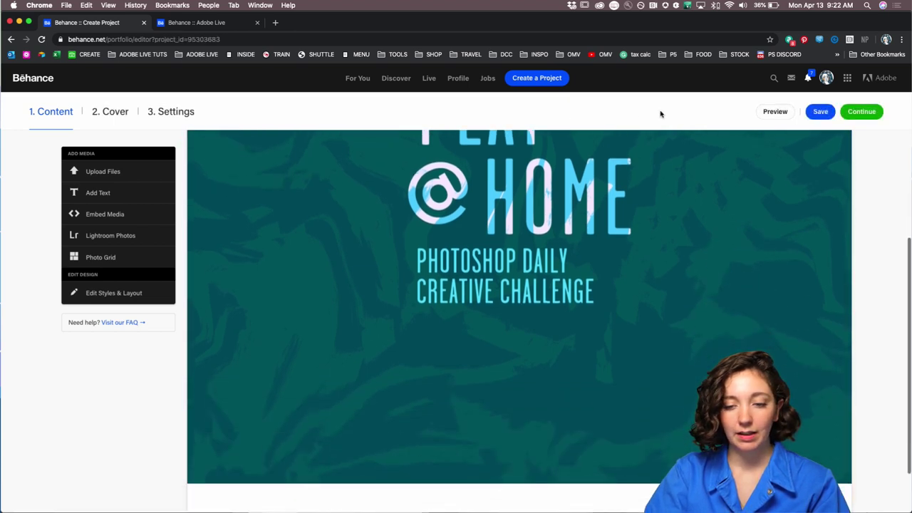
Reopen the PLAY @ HOME draft from Profile > Drafts and go to its Settings step.
{"action": "left_click", "coordinate": [861, 111]}
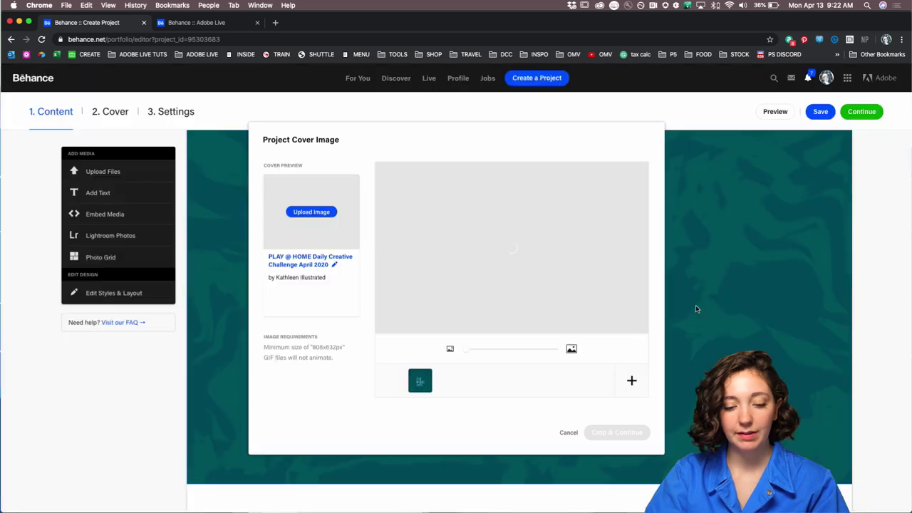
{"action": "left_click", "coordinate": [693, 309]}
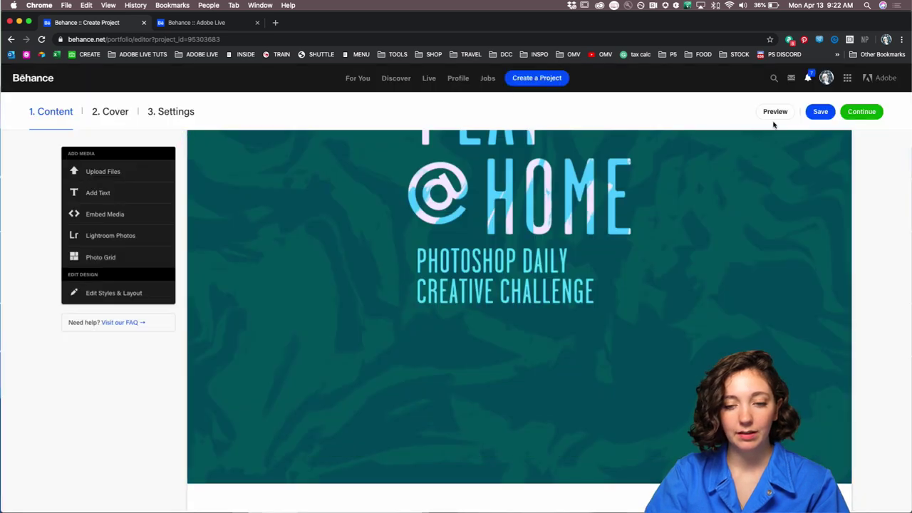
{"action": "left_click", "coordinate": [457, 81]}
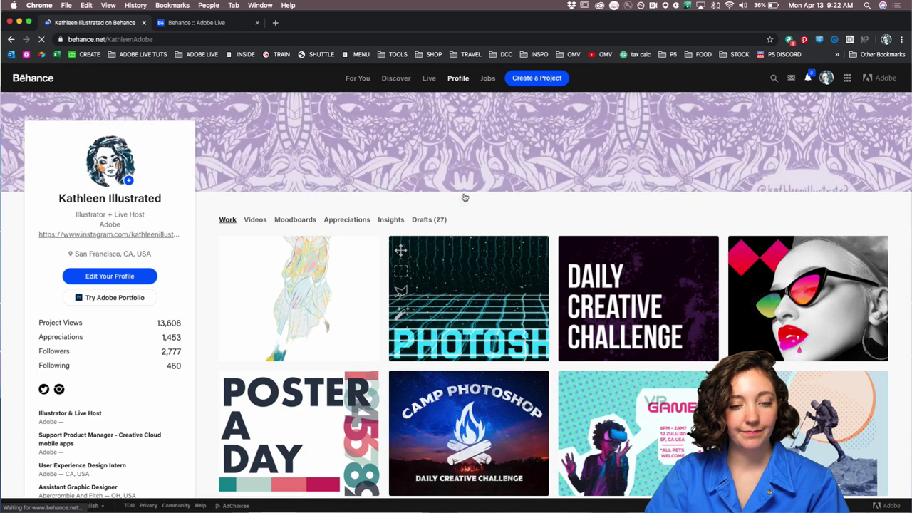
{"action": "left_click", "coordinate": [428, 223]}
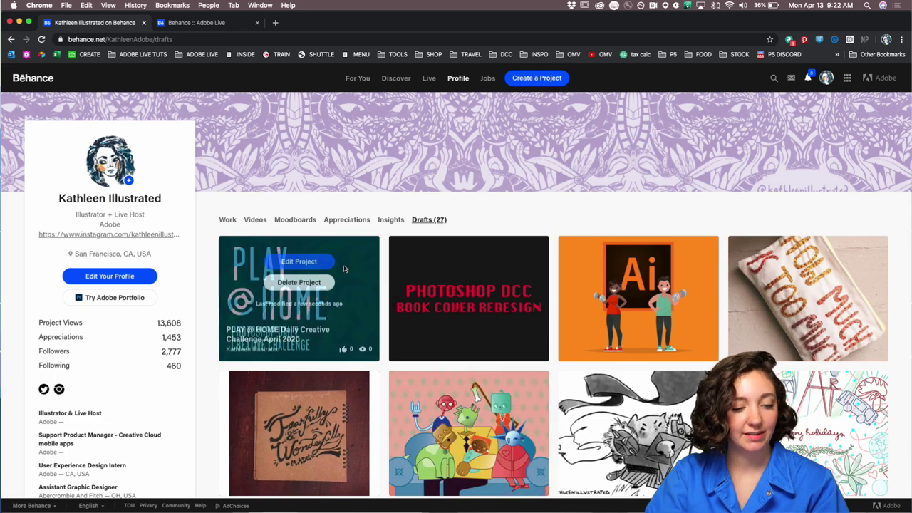
{"action": "left_click", "coordinate": [303, 262]}
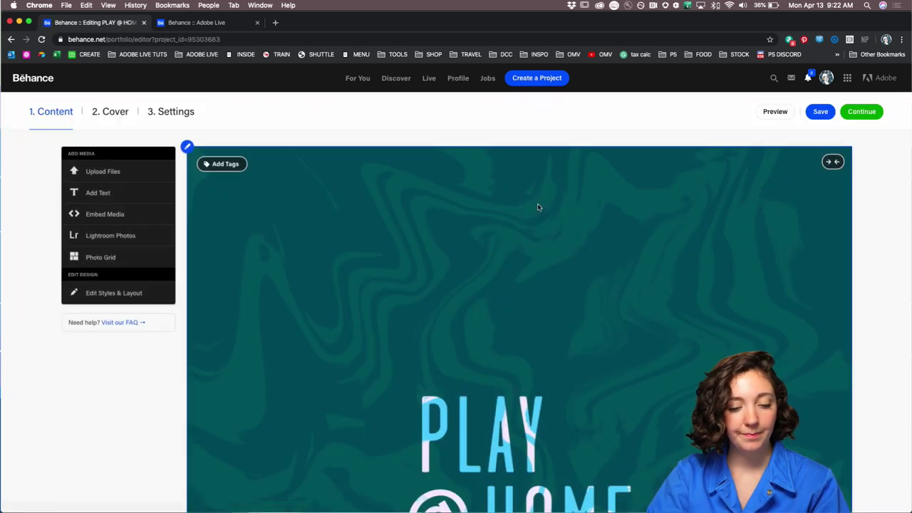
{"action": "left_click", "coordinate": [185, 108]}
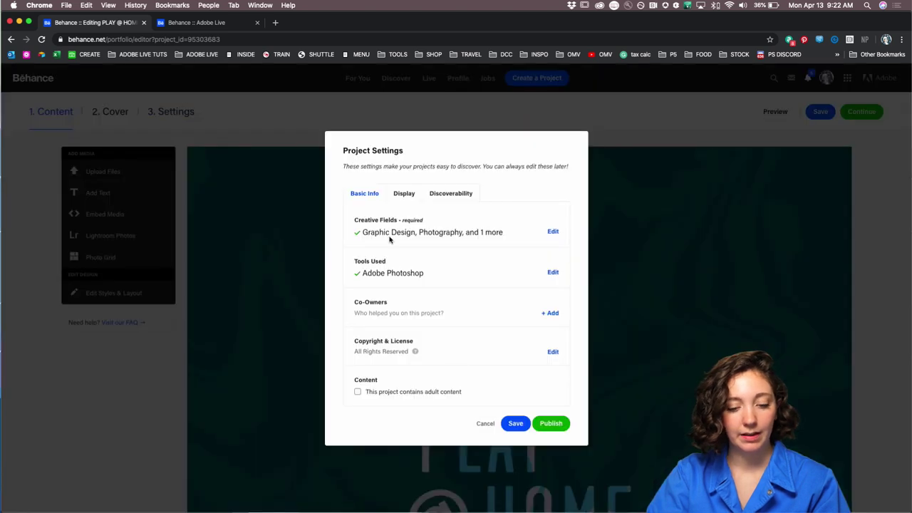
Publish the PLAY @ HOME Daily Creative Challenge April 2020 project.
{"action": "left_click", "coordinate": [551, 424]}
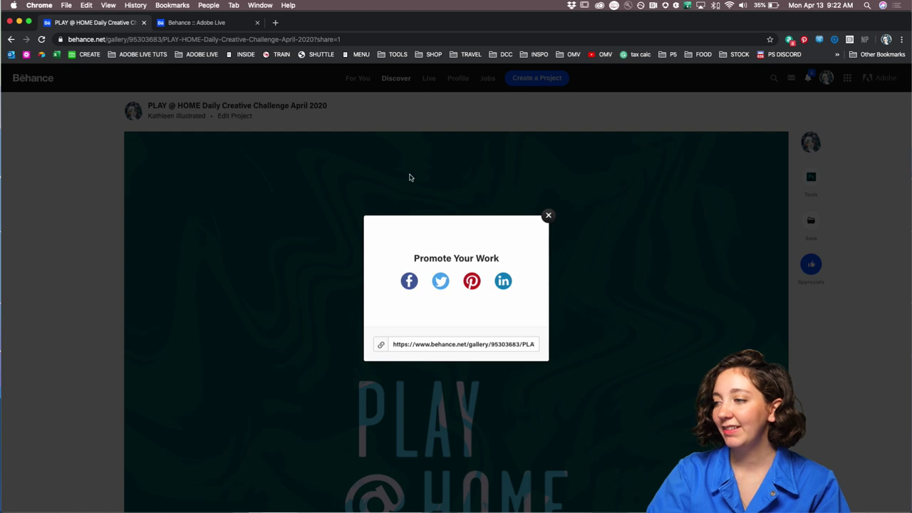
{"action": "left_click", "coordinate": [90, 177]}
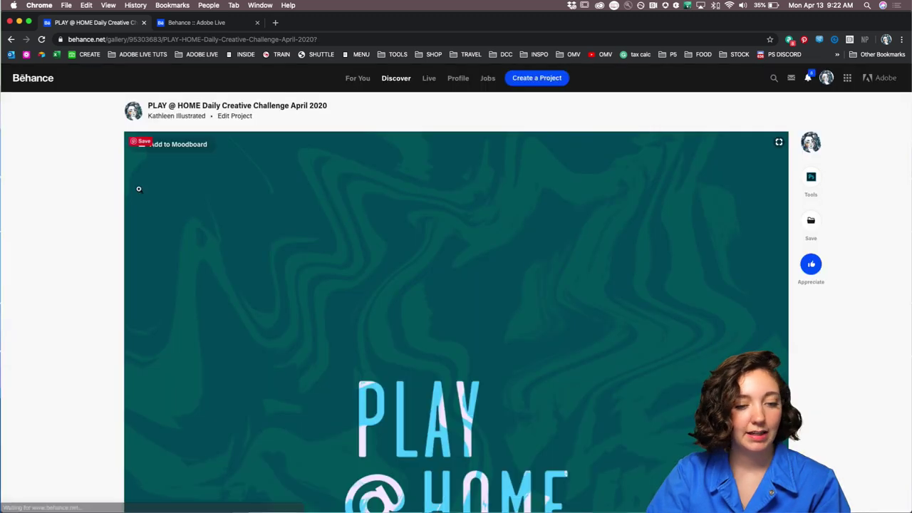
{"action": "mouse_move", "coordinate": [151, 185]}
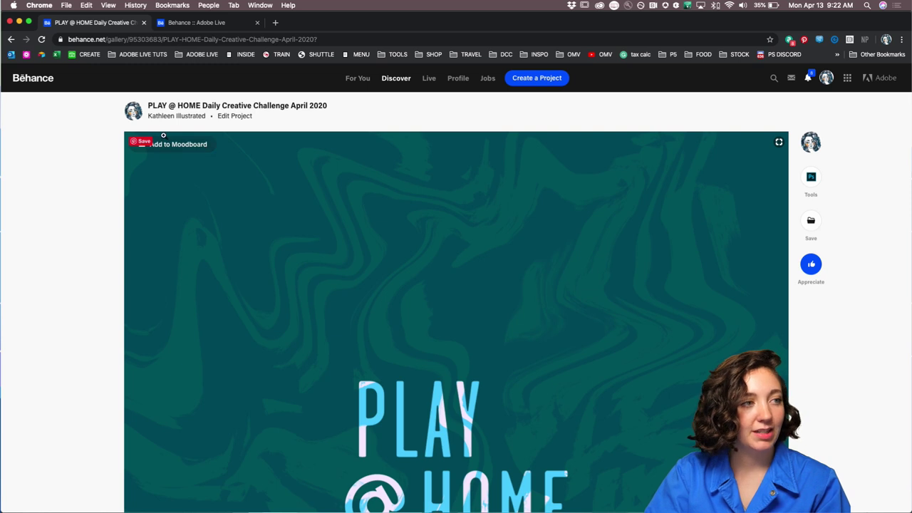
{"action": "mouse_move", "coordinate": [704, 249]}
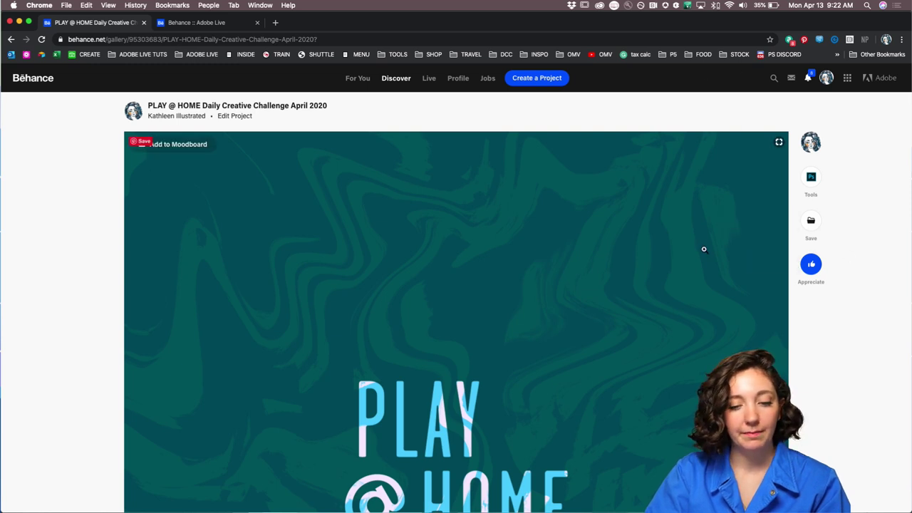